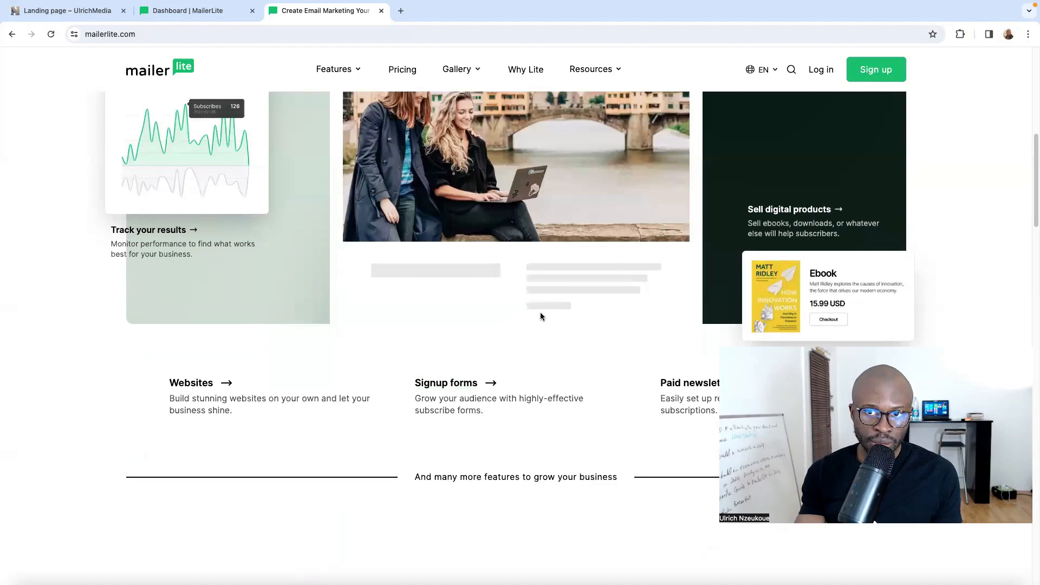
Step: Open MailerLite's pricing page and review the features and limits of the Advanced, Growing Business, Free and Enterprise plans
{"action": "scroll", "coordinate": [529, 332], "scroll_direction": "up", "scroll_amount": 7}
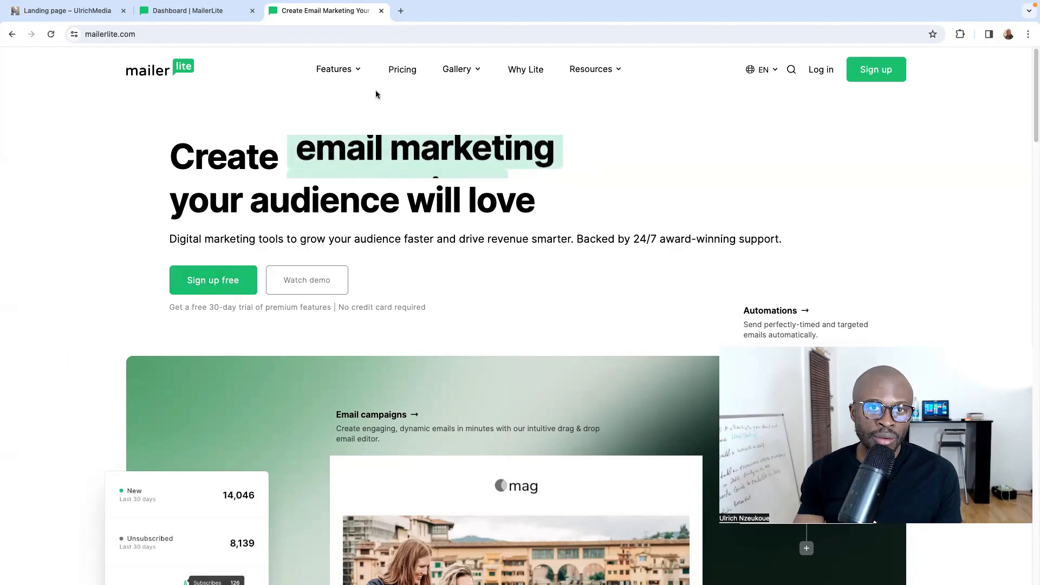
{"action": "left_click", "coordinate": [402, 72]}
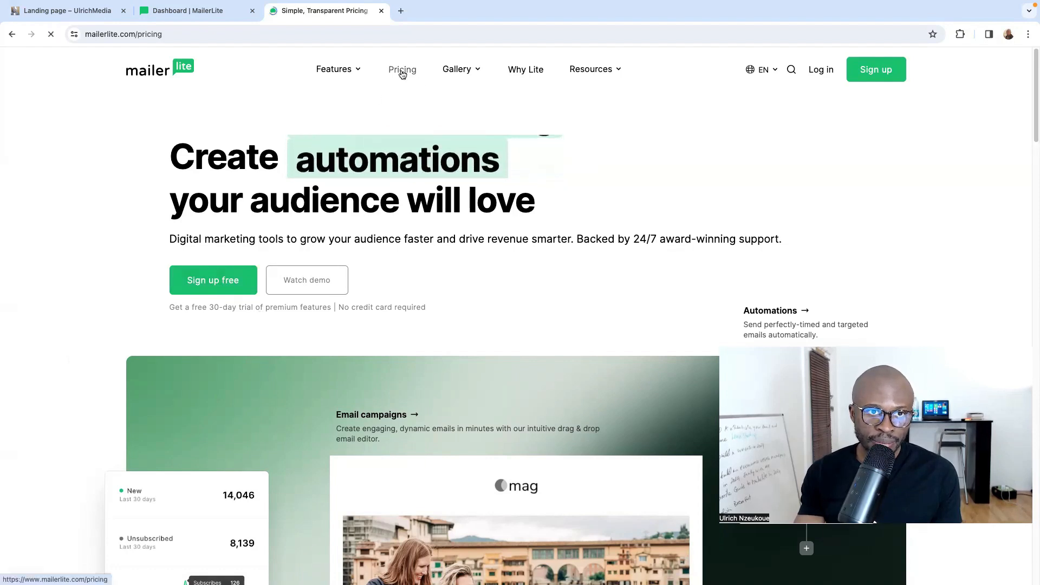
{"action": "scroll", "coordinate": [259, 422], "scroll_direction": "down", "scroll_amount": 4}
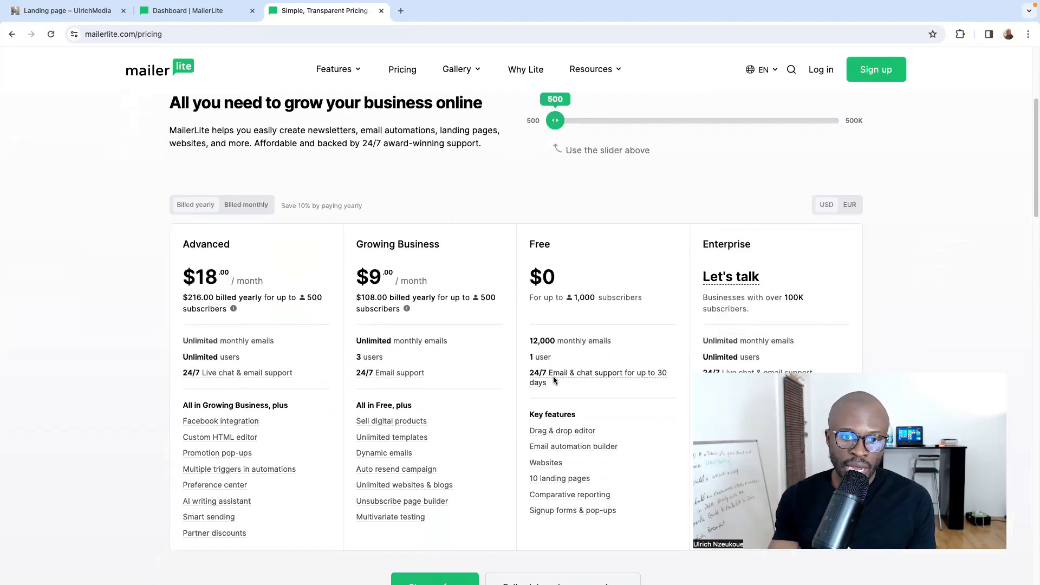
{"action": "scroll", "coordinate": [554, 375], "scroll_direction": "down", "scroll_amount": 1}
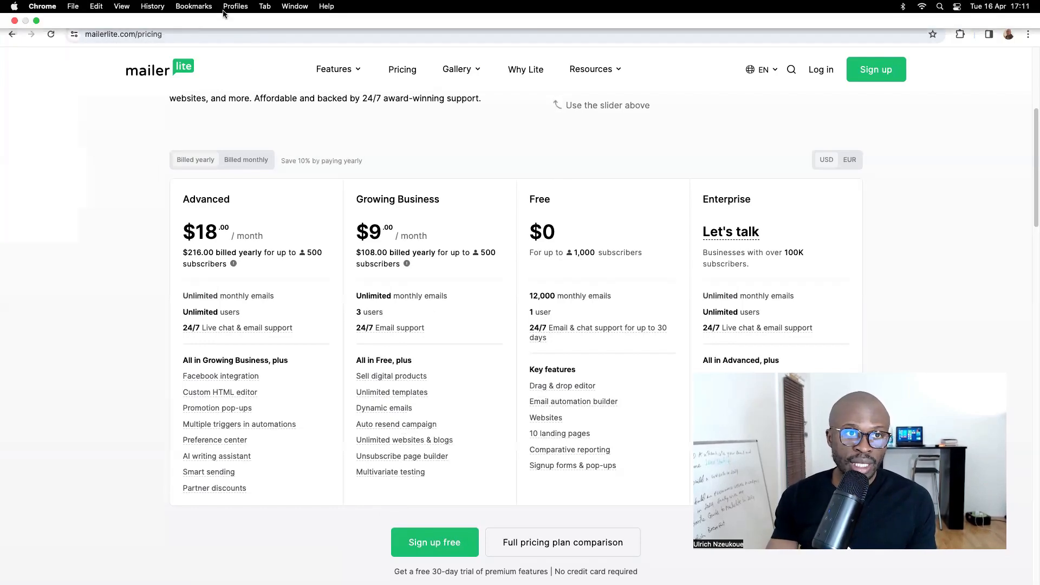
Step: In the MailerLite dashboard, create a subscriber group named My Free Guide and leave it unselected in the groups list
{"action": "left_click", "coordinate": [188, 13]}
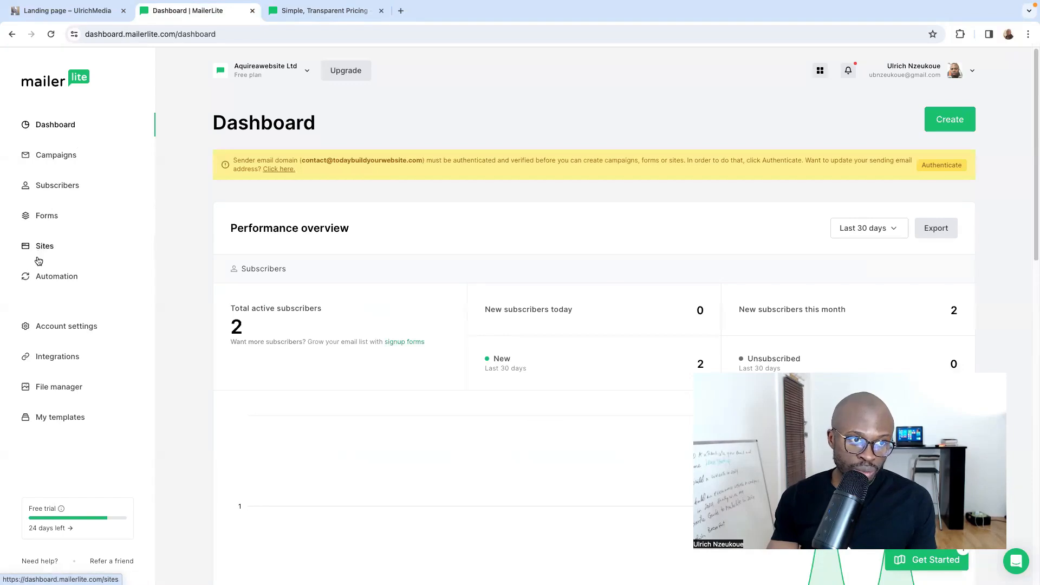
{"action": "left_click", "coordinate": [68, 187]}
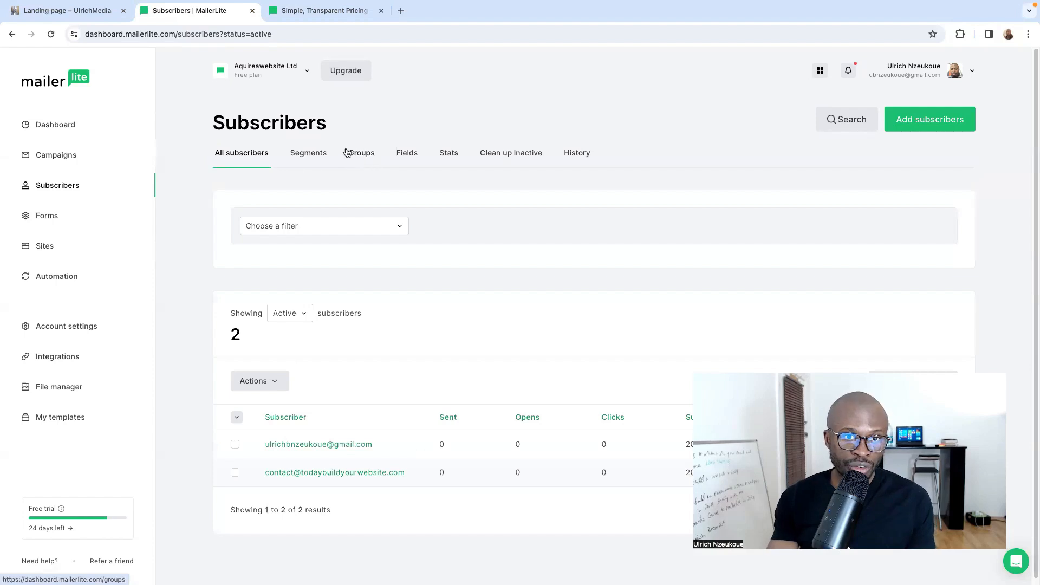
{"action": "left_click", "coordinate": [363, 156]}
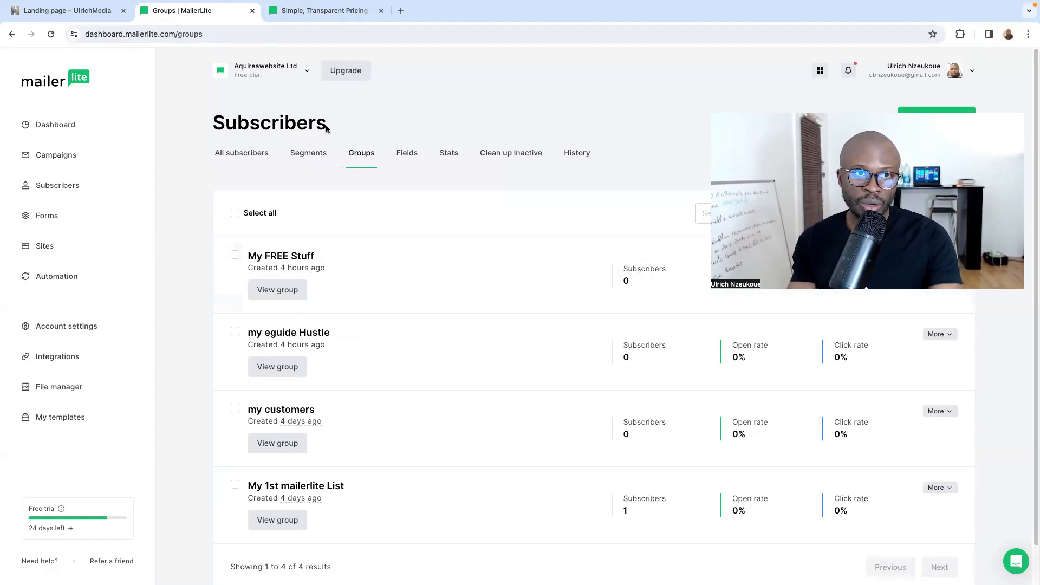
{"action": "left_click", "coordinate": [933, 123]}
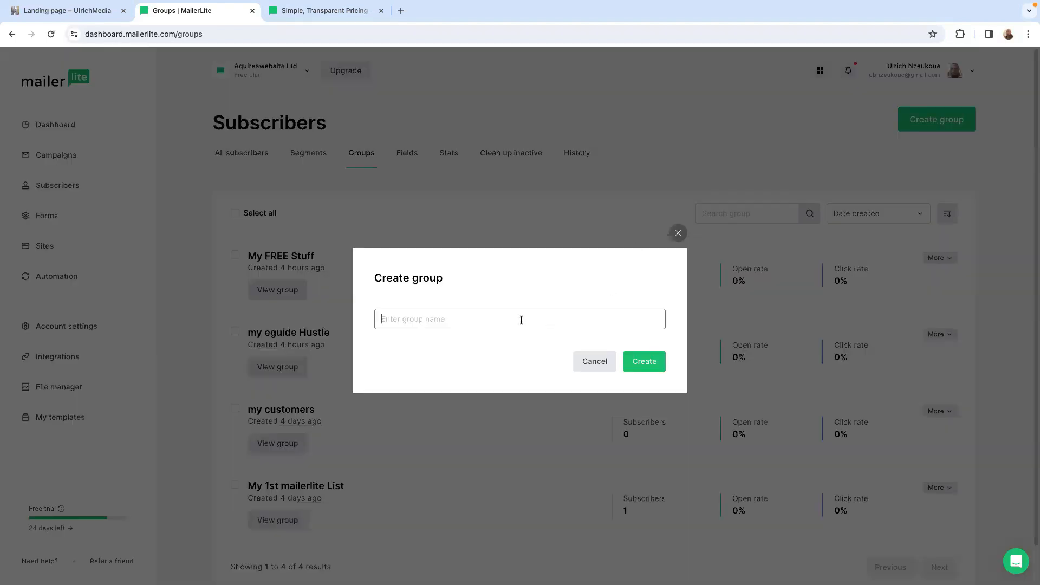
{"action": "type", "text": "My Free Guide"}
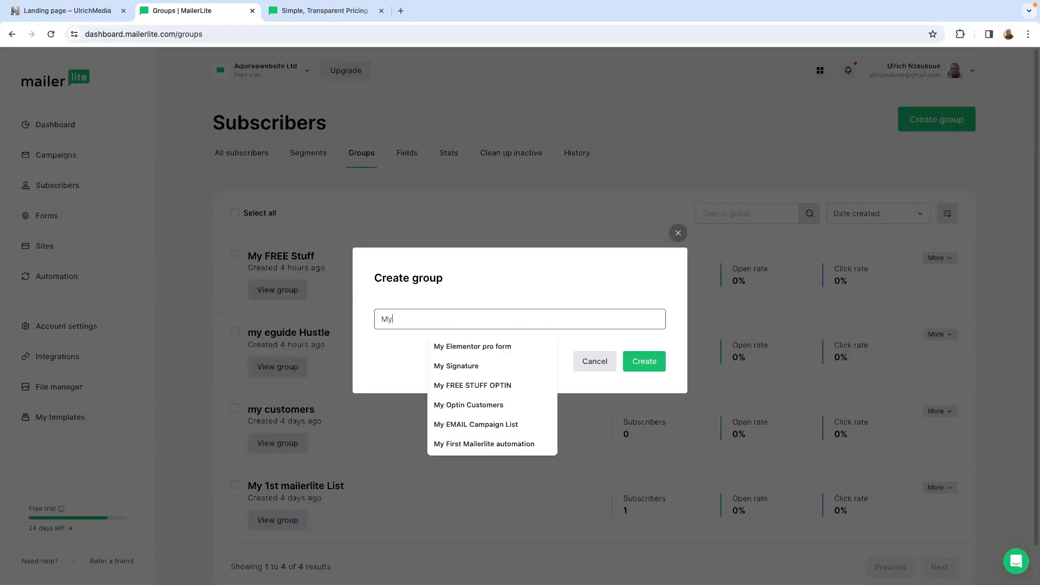
{"action": "left_click", "coordinate": [635, 356]}
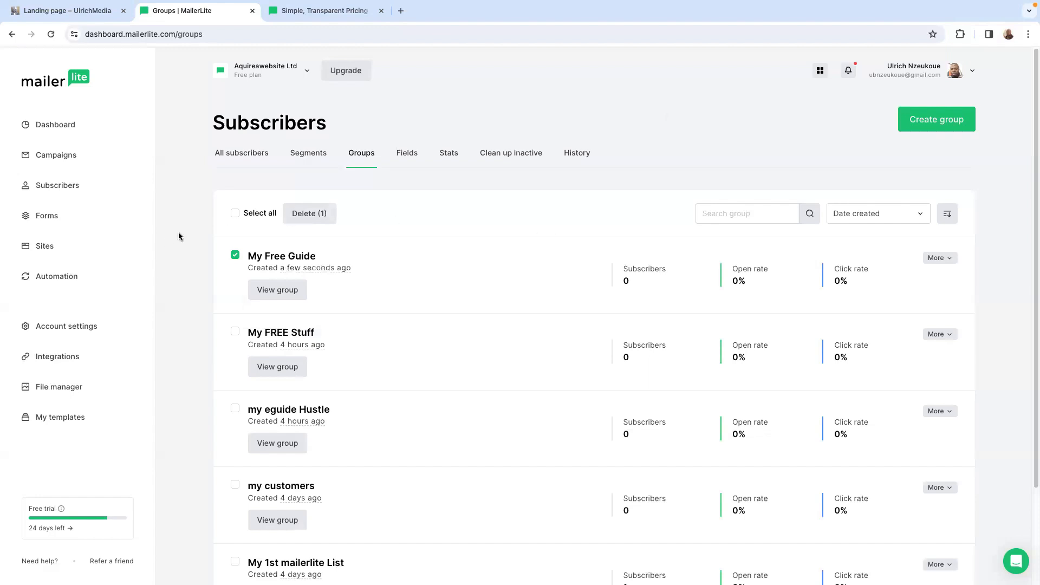
{"action": "left_click", "coordinate": [235, 253]}
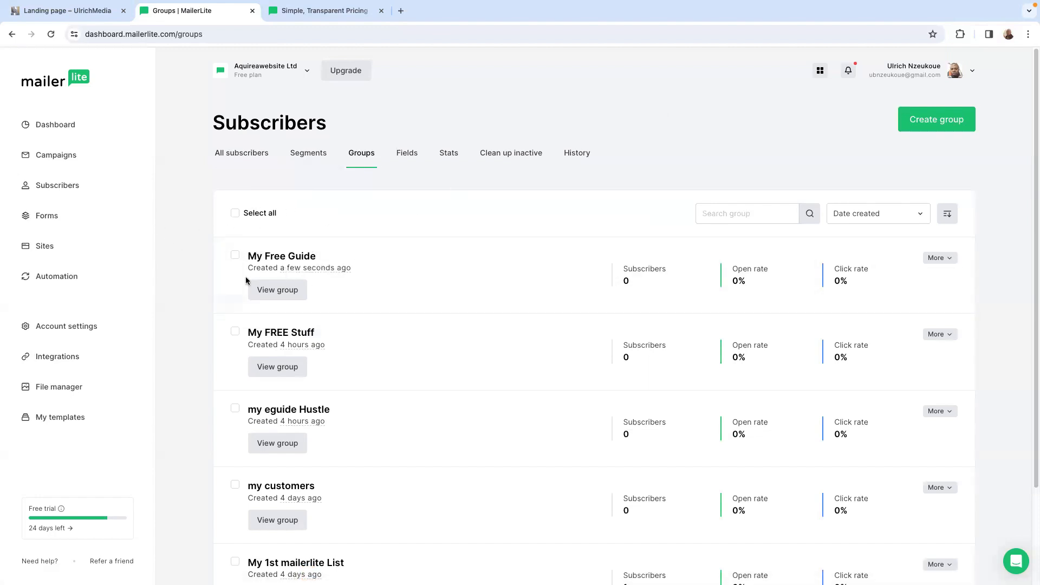
Step: View the account's sites, checking both the landing pages list and the websites list
{"action": "left_click", "coordinate": [49, 249]}
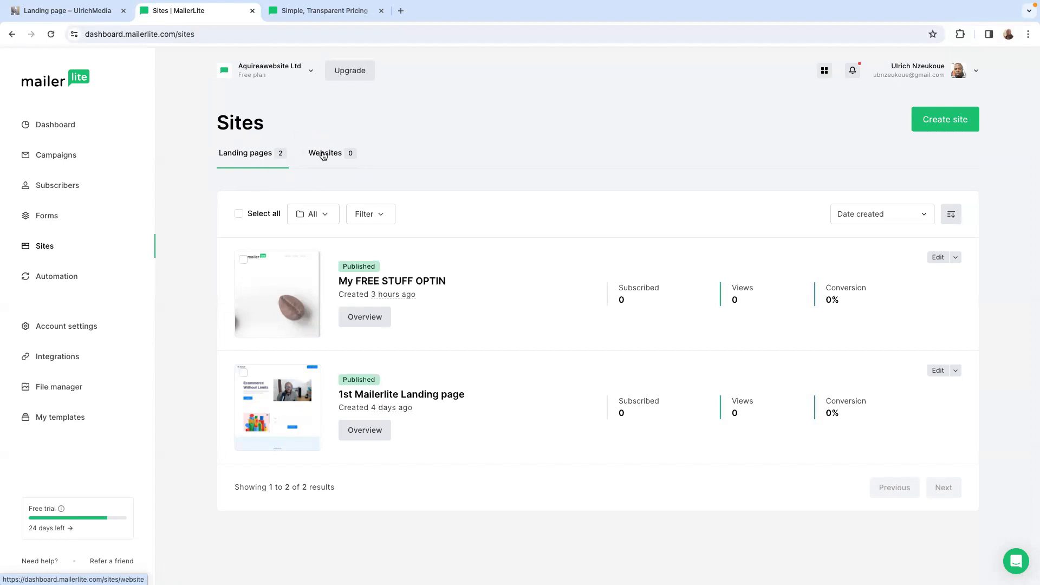
{"action": "left_click", "coordinate": [323, 154]}
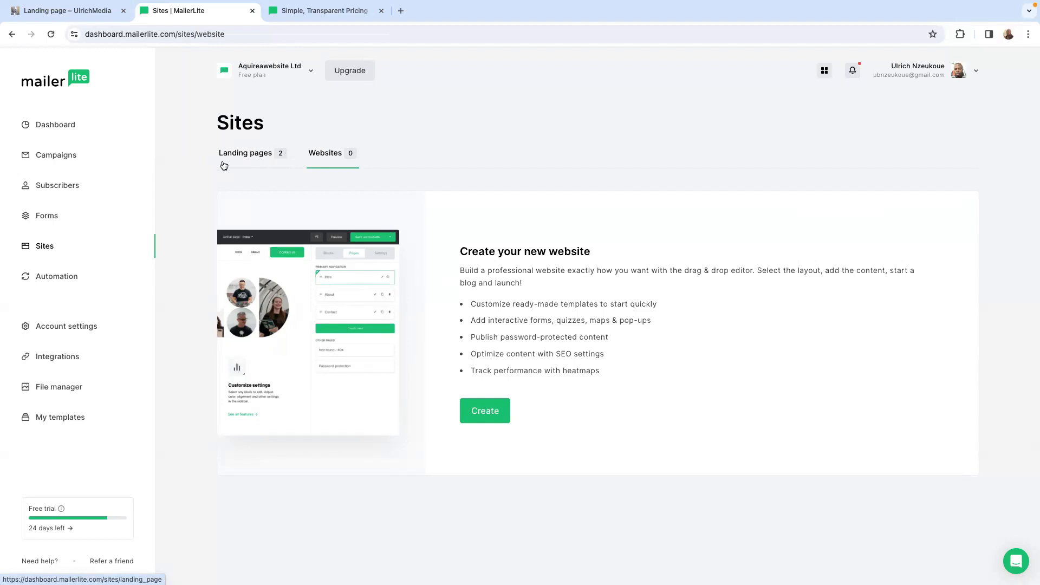
{"action": "left_click", "coordinate": [254, 154]}
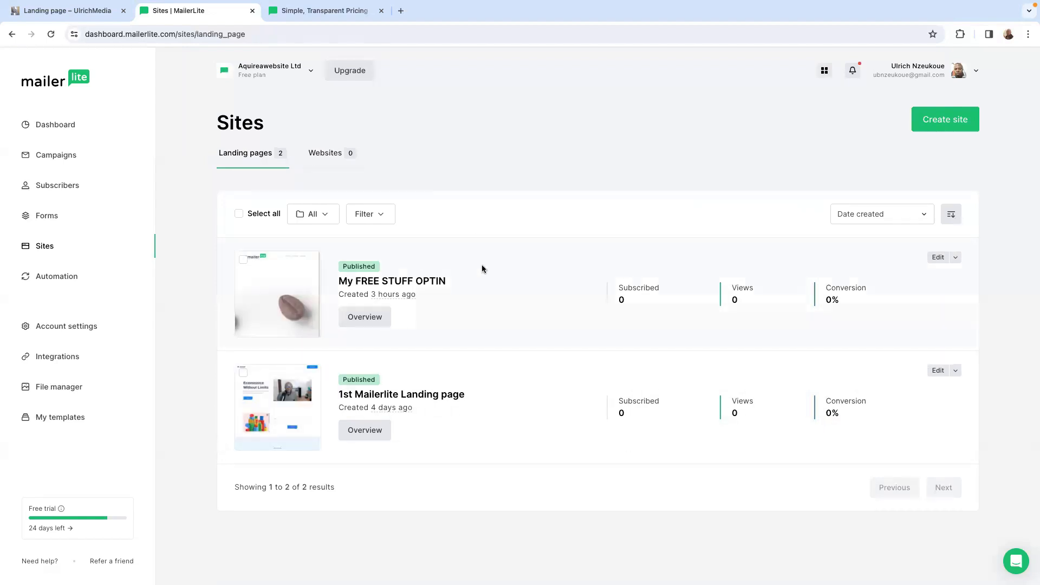
Step: Create a landing page site named My Free Guide and assign it to the My Free Guide subscriber group
{"action": "left_click", "coordinate": [948, 121]}
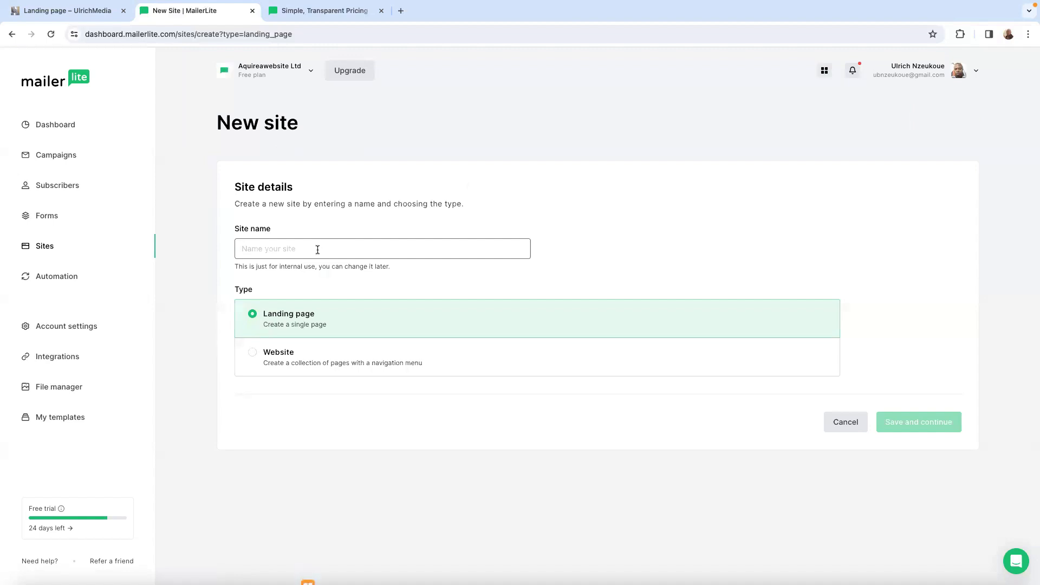
{"action": "type", "text": "My Free Guide"}
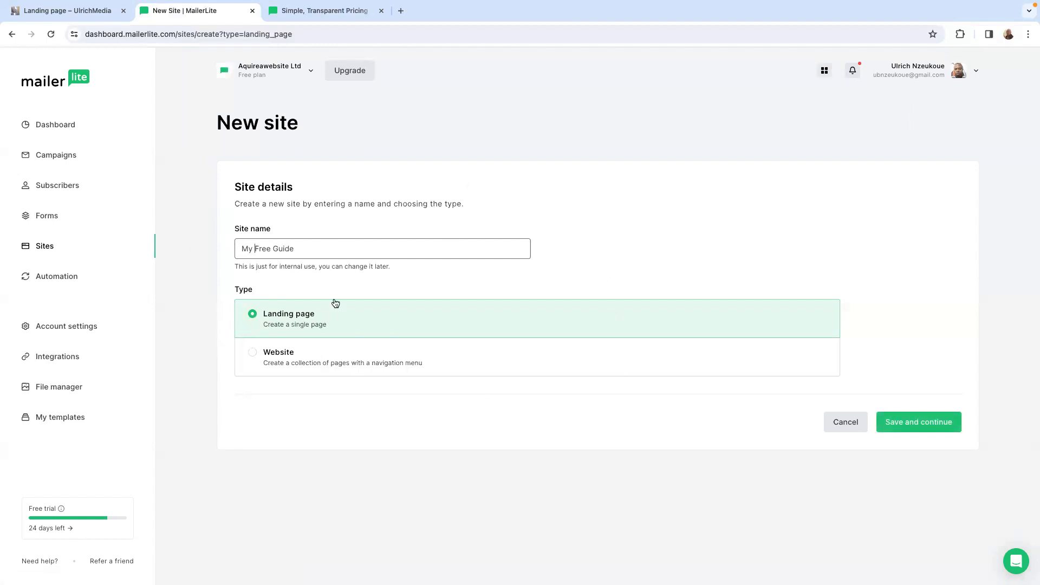
{"action": "left_click", "coordinate": [934, 424]}
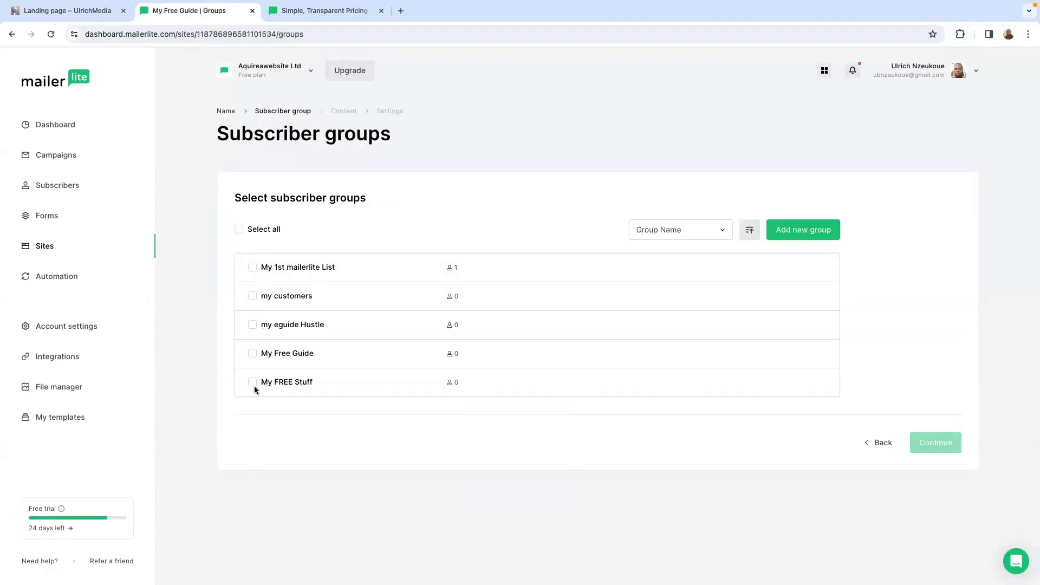
{"action": "left_click", "coordinate": [251, 354]}
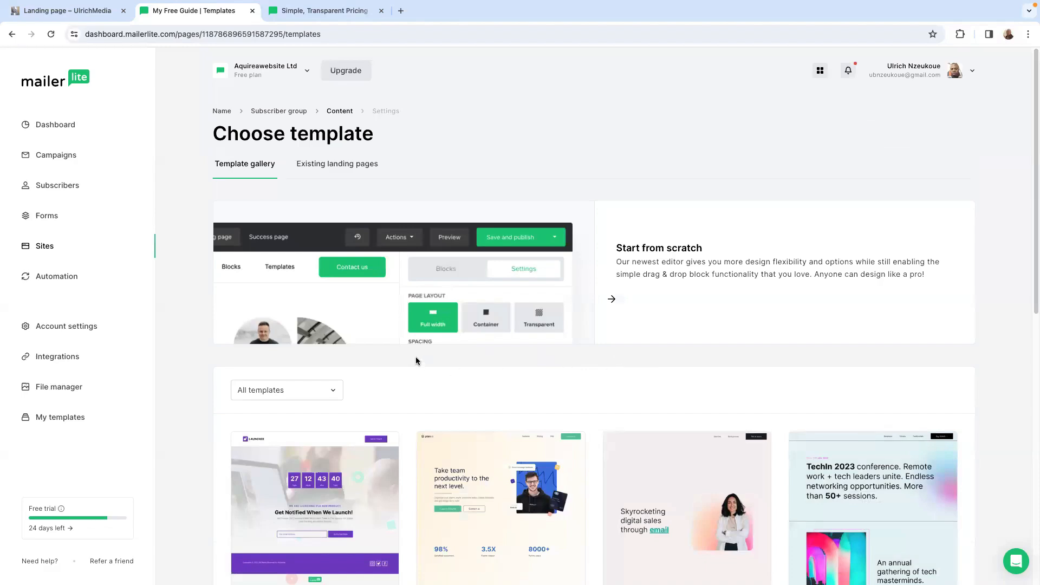
Step: Browse the template gallery and choose the coffee-bean Quiz template on the third page of results for the landing page
{"action": "scroll", "coordinate": [568, 352], "scroll_direction": "down", "scroll_amount": 5}
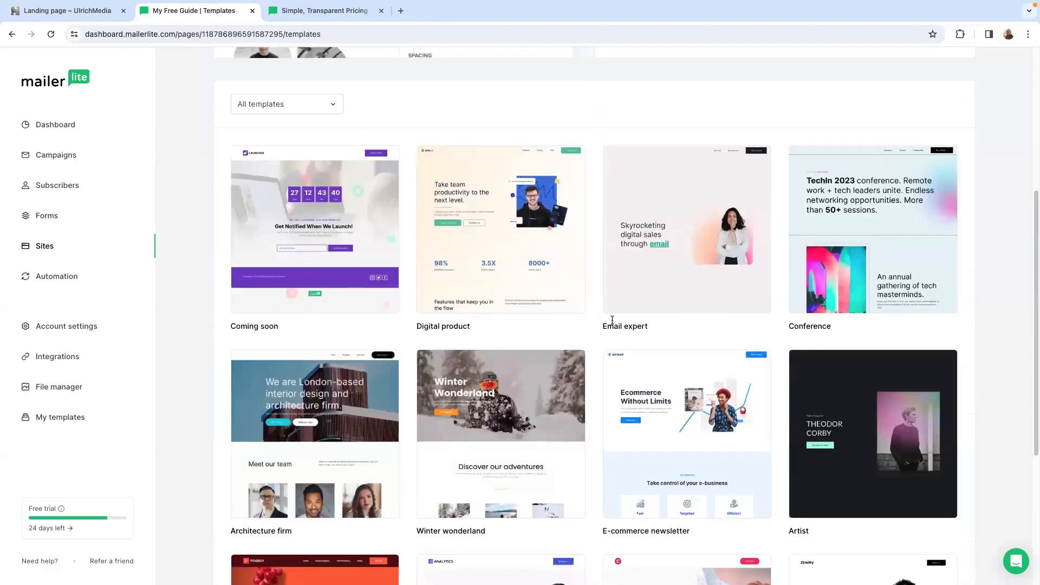
{"action": "scroll", "coordinate": [674, 326], "scroll_direction": "down", "scroll_amount": 5}
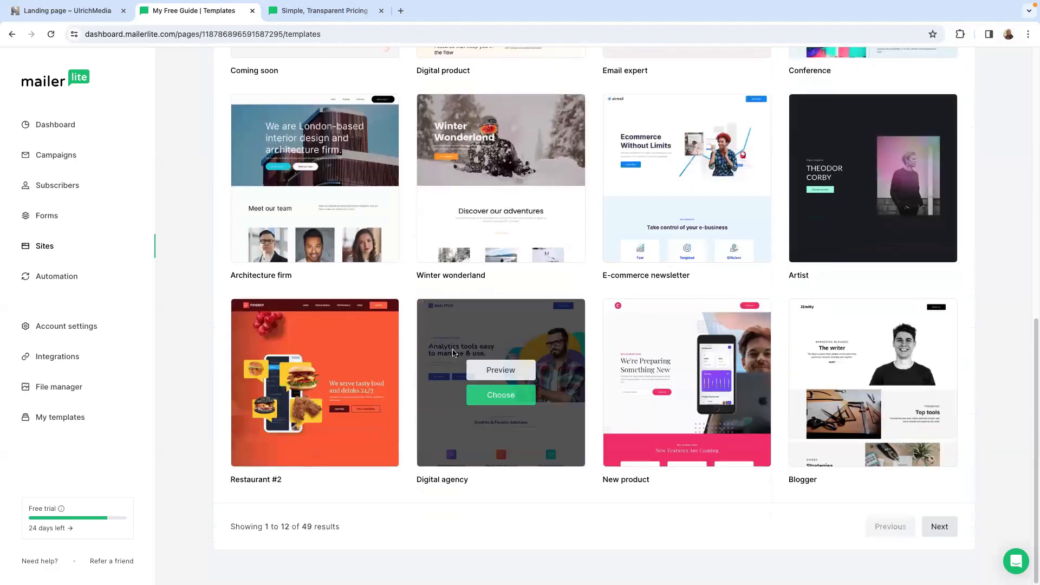
{"action": "scroll", "coordinate": [569, 365], "scroll_direction": "up", "scroll_amount": 8}
{"action": "scroll", "coordinate": [542, 379], "scroll_direction": "up", "scroll_amount": 3}
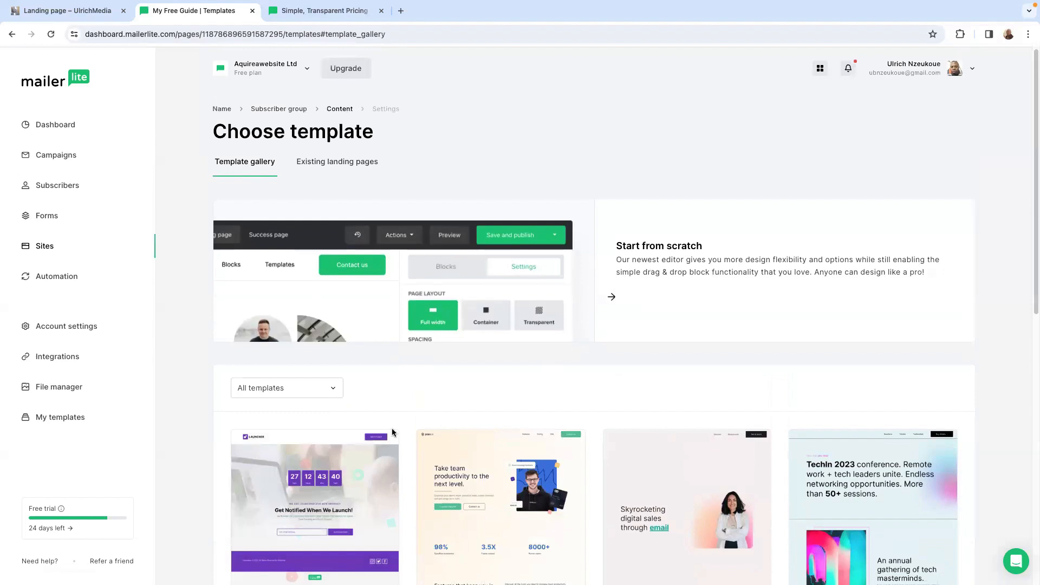
{"action": "scroll", "coordinate": [396, 433], "scroll_direction": "down", "scroll_amount": 2}
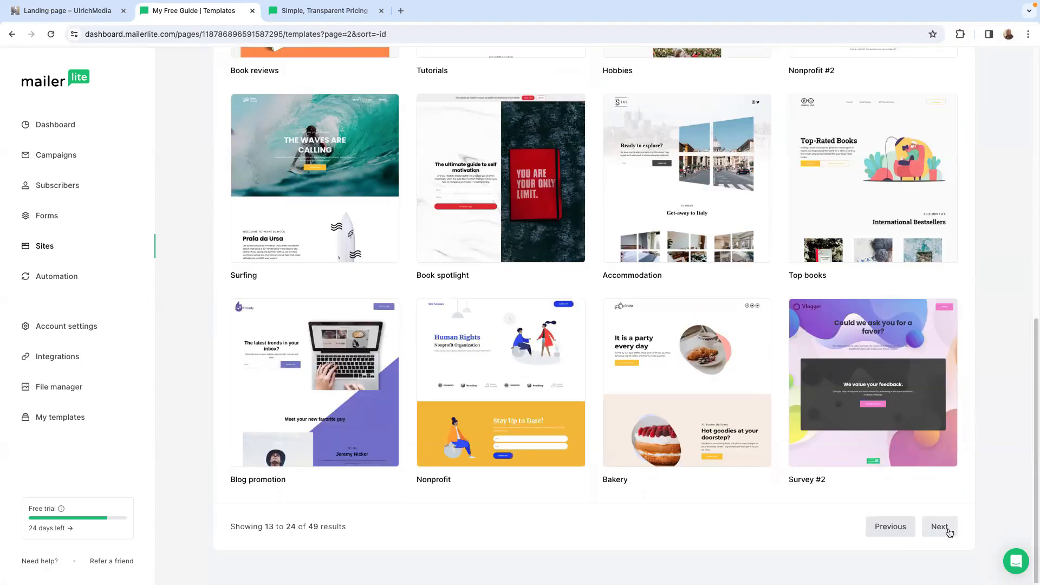
{"action": "left_click", "coordinate": [945, 529]}
{"action": "scroll", "coordinate": [867, 433], "scroll_direction": "down", "scroll_amount": 8}
{"action": "mouse_move", "coordinate": [539, 403]}
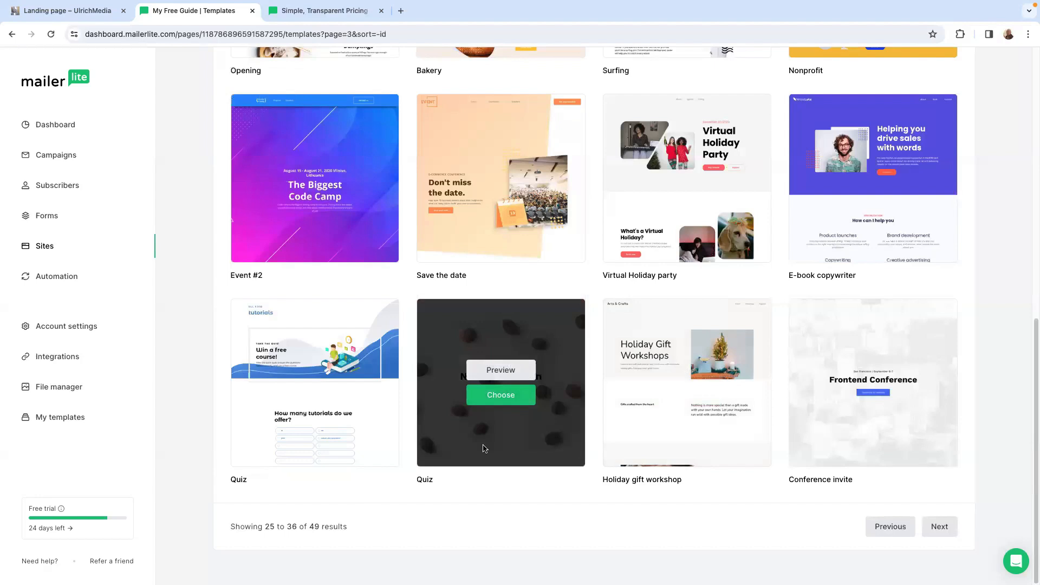
{"action": "left_click", "coordinate": [500, 395]}
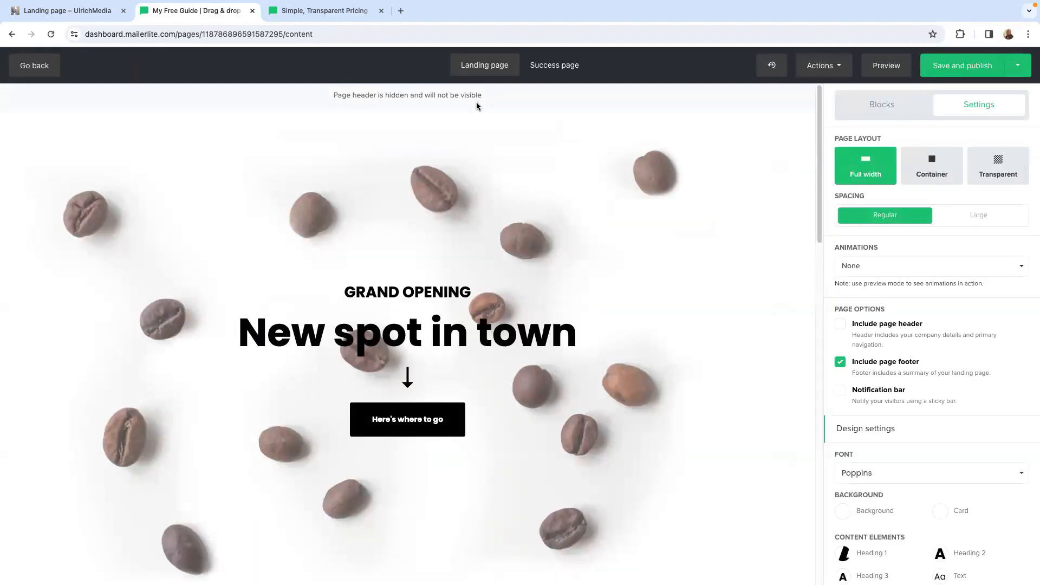
Step: Look over the template's page content and examine the available blocks, from content and layout to forms, special, extra and product blocks
{"action": "scroll", "coordinate": [445, 271], "scroll_direction": "down", "scroll_amount": 1}
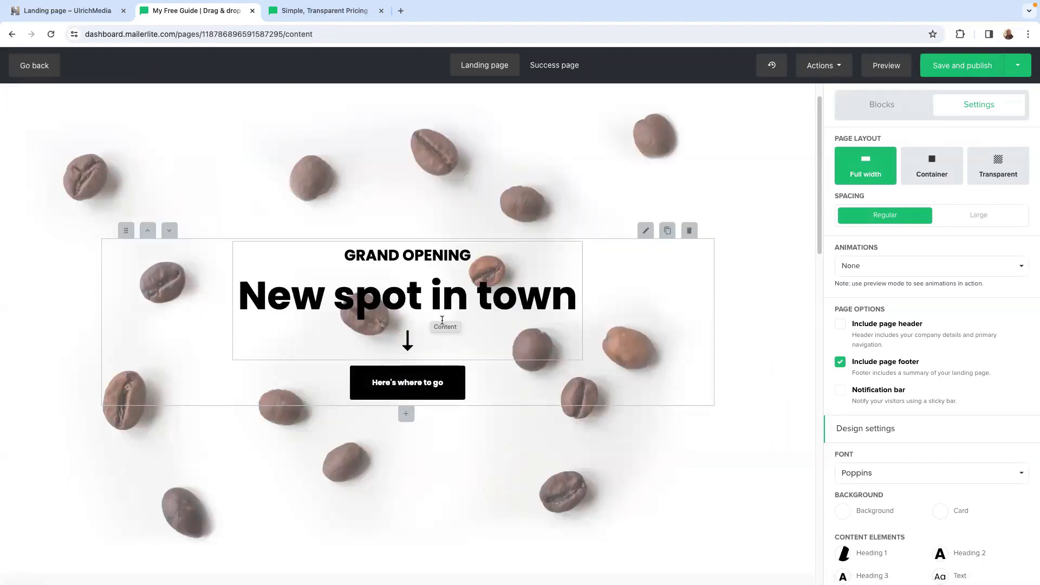
{"action": "scroll", "coordinate": [488, 353], "scroll_direction": "down", "scroll_amount": 3}
{"action": "scroll", "coordinate": [539, 383], "scroll_direction": "up", "scroll_amount": 4}
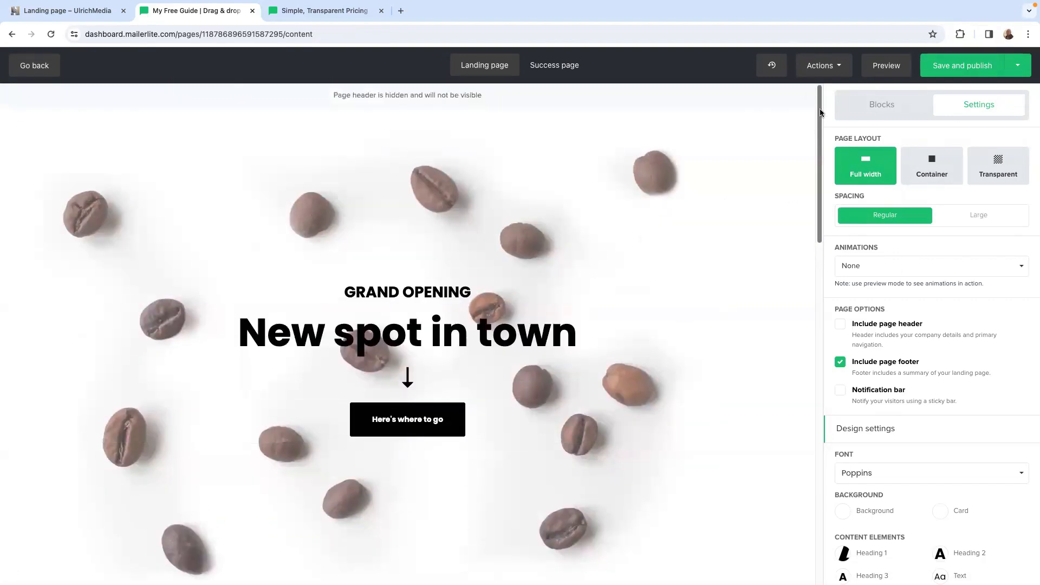
{"action": "left_click", "coordinate": [884, 111]}
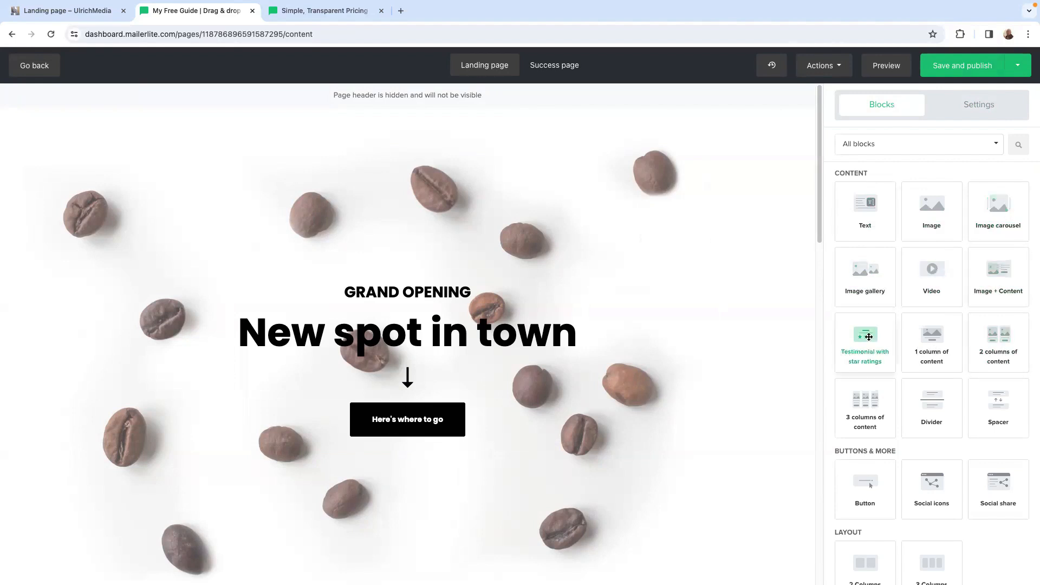
{"action": "scroll", "coordinate": [865, 401], "scroll_direction": "down", "scroll_amount": 2}
{"action": "scroll", "coordinate": [864, 396], "scroll_direction": "down", "scroll_amount": 5}
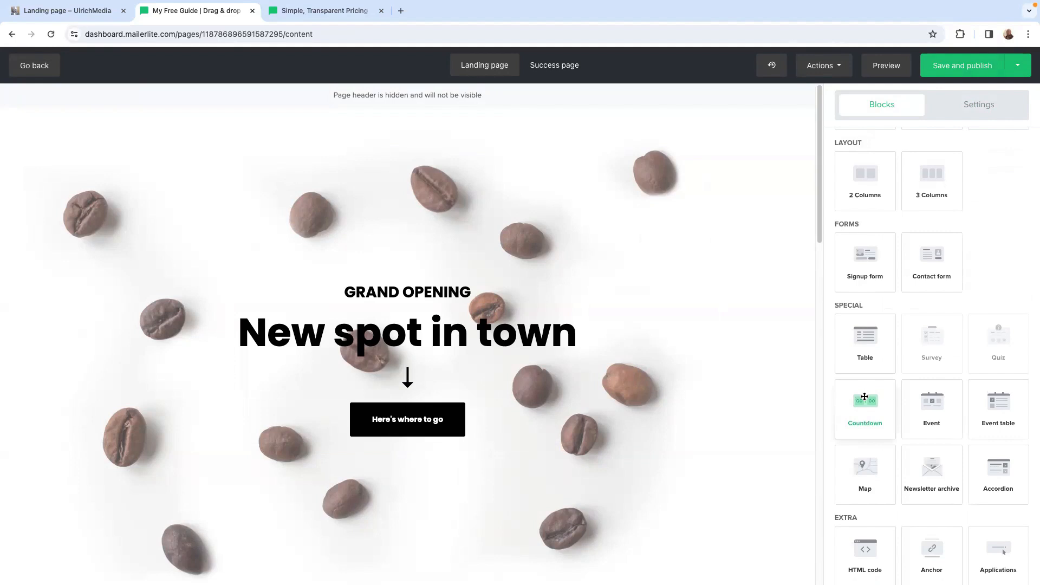
{"action": "scroll", "coordinate": [863, 347], "scroll_direction": "up", "scroll_amount": 2}
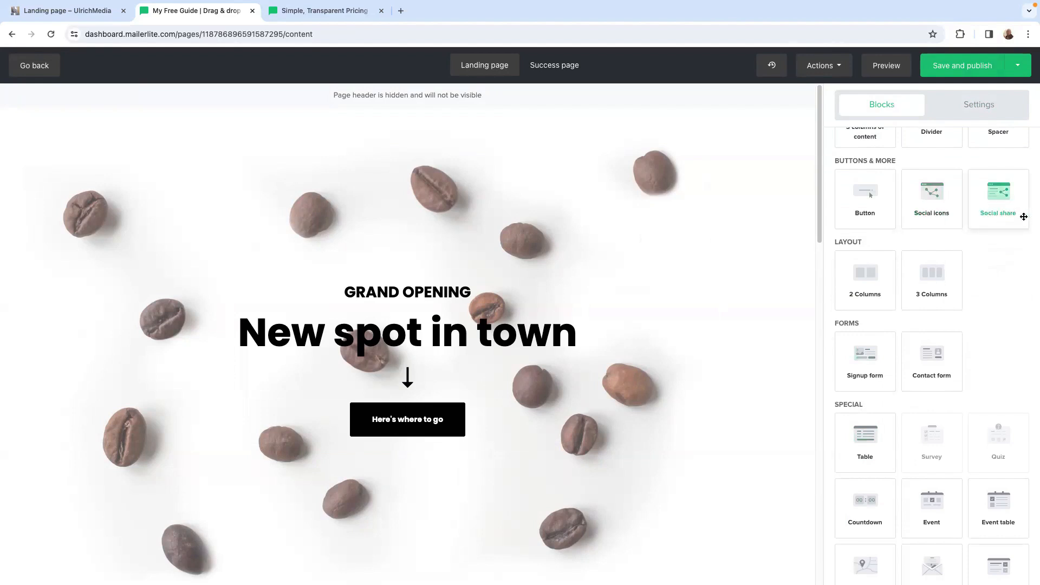
{"action": "scroll", "coordinate": [875, 294], "scroll_direction": "down", "scroll_amount": 3}
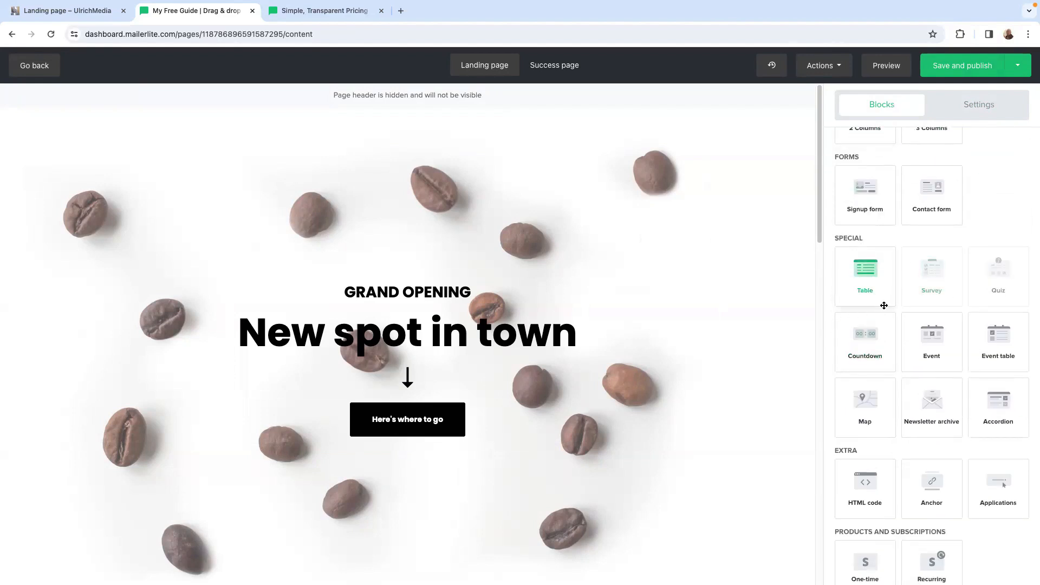
{"action": "scroll", "coordinate": [880, 338], "scroll_direction": "down", "scroll_amount": 1}
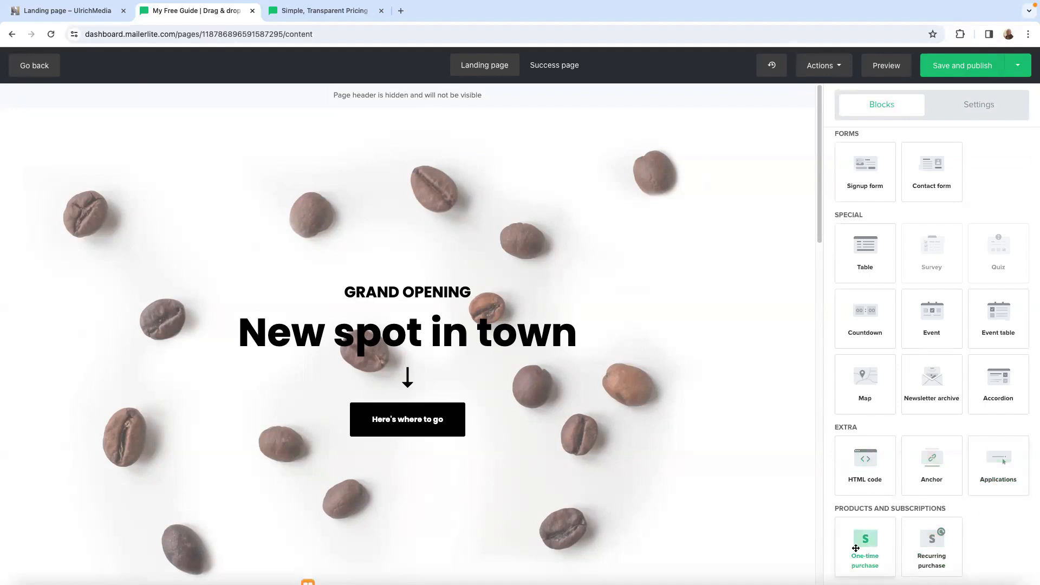
{"action": "scroll", "coordinate": [854, 461], "scroll_direction": "up", "scroll_amount": 10}
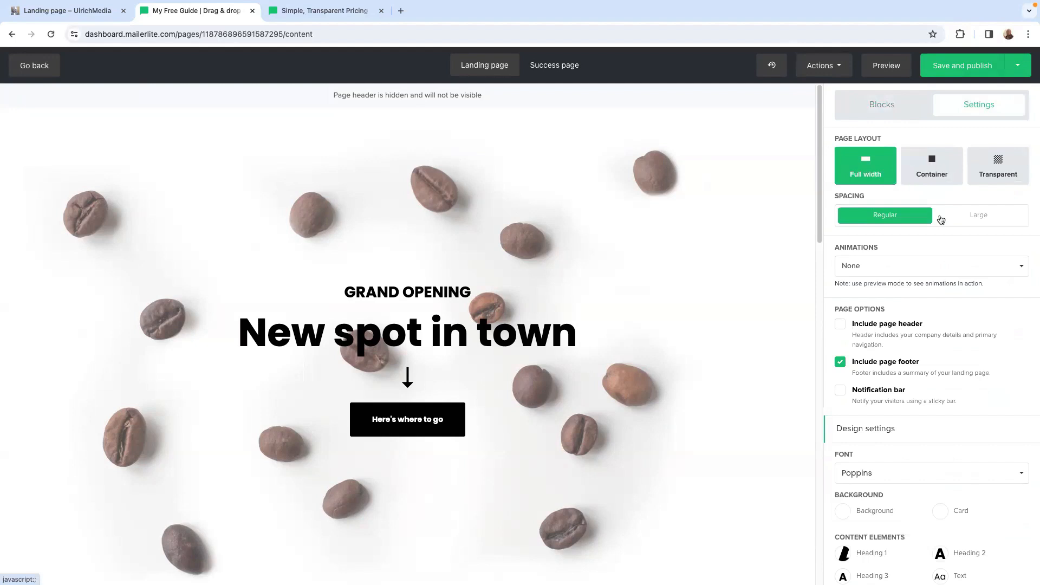
Step: Set the landing page layout to Container and check the whole page down to the footer
{"action": "left_click", "coordinate": [928, 168]}
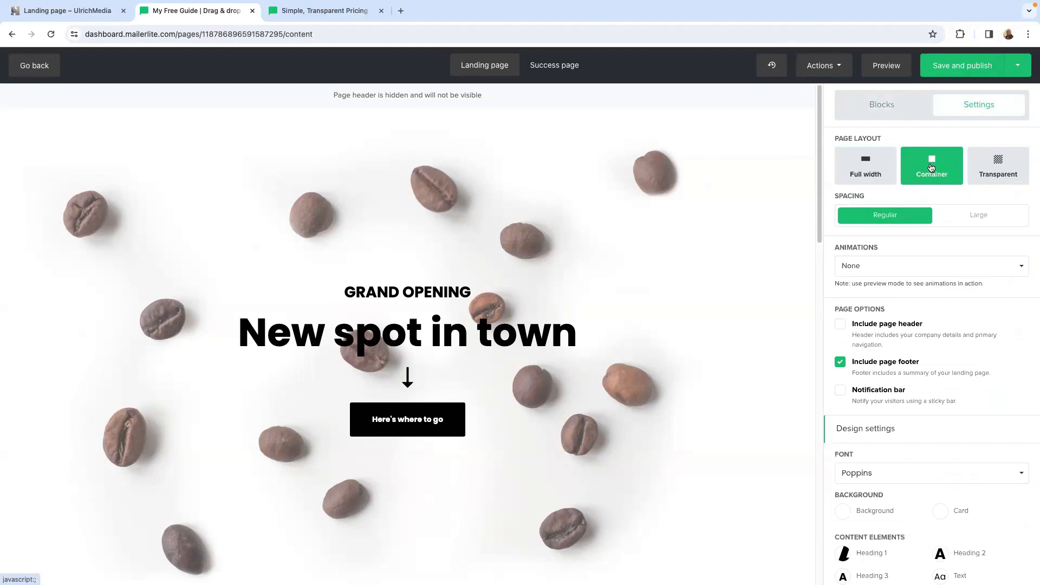
{"action": "scroll", "coordinate": [496, 273], "scroll_direction": "down", "scroll_amount": 4}
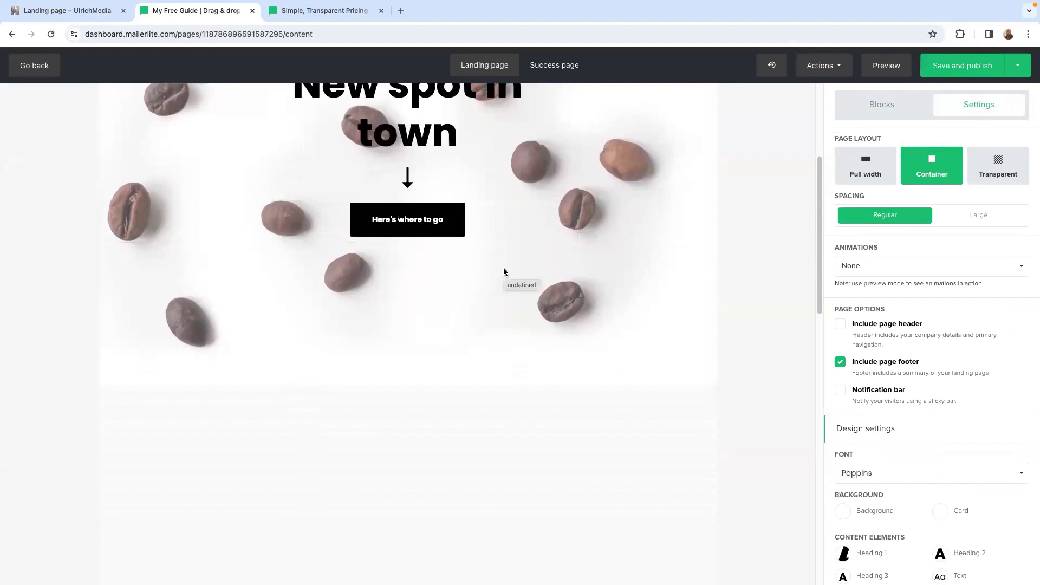
{"action": "scroll", "coordinate": [504, 273], "scroll_direction": "down", "scroll_amount": 12}
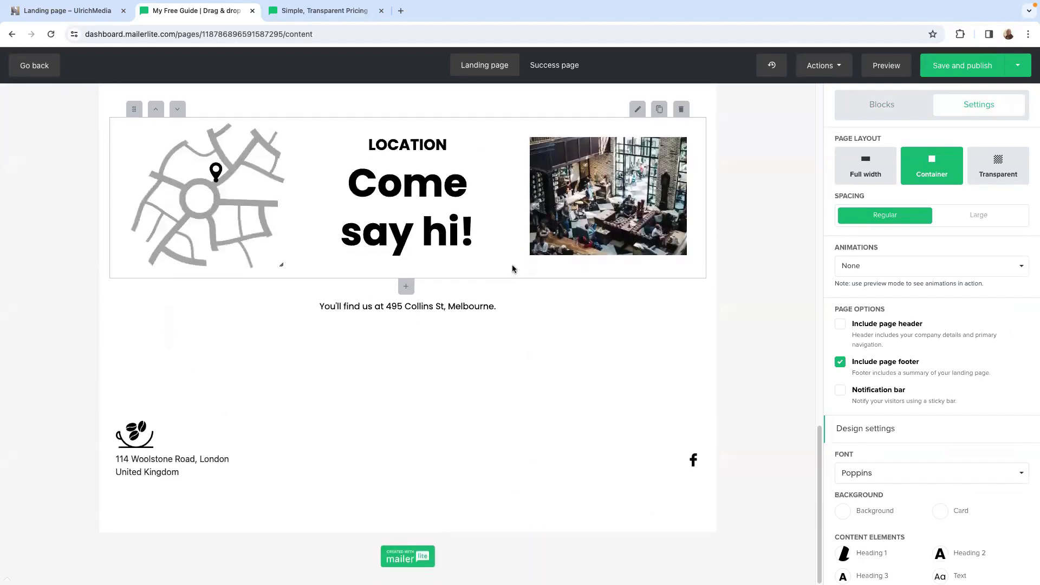
Step: Try the Transparent page layout, look through the page down to the footer, and return to the Container layout
{"action": "scroll", "coordinate": [513, 268], "scroll_direction": "up", "scroll_amount": 15}
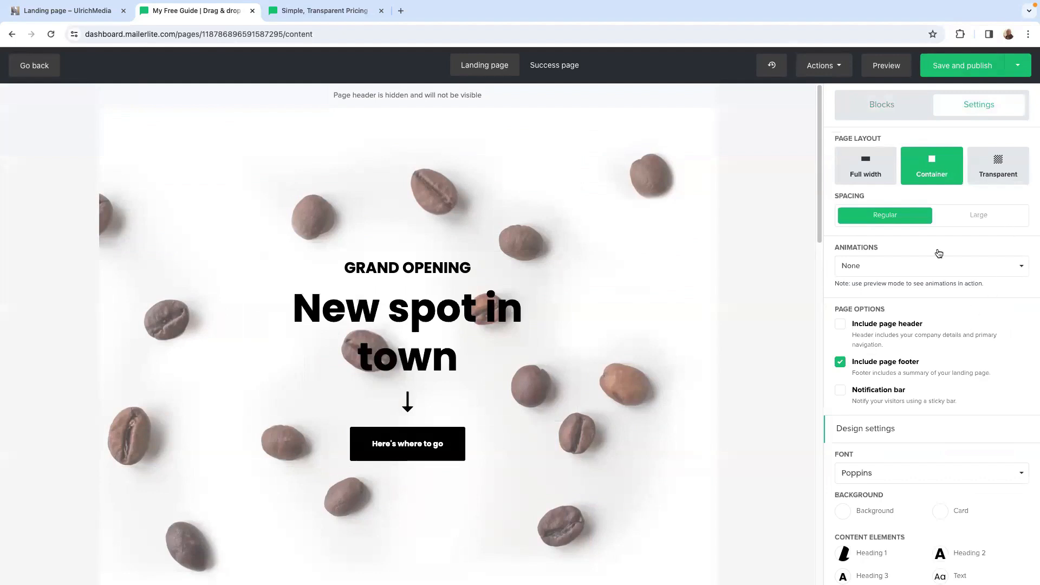
{"action": "left_click", "coordinate": [999, 174]}
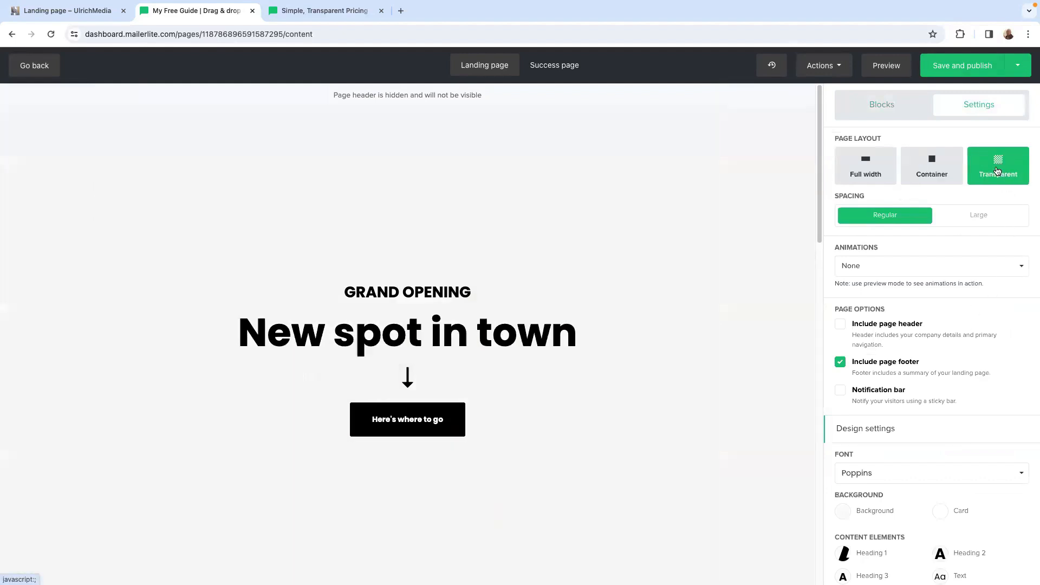
{"action": "scroll", "coordinate": [584, 356], "scroll_direction": "down", "scroll_amount": 5}
{"action": "scroll", "coordinate": [584, 358], "scroll_direction": "down", "scroll_amount": 10}
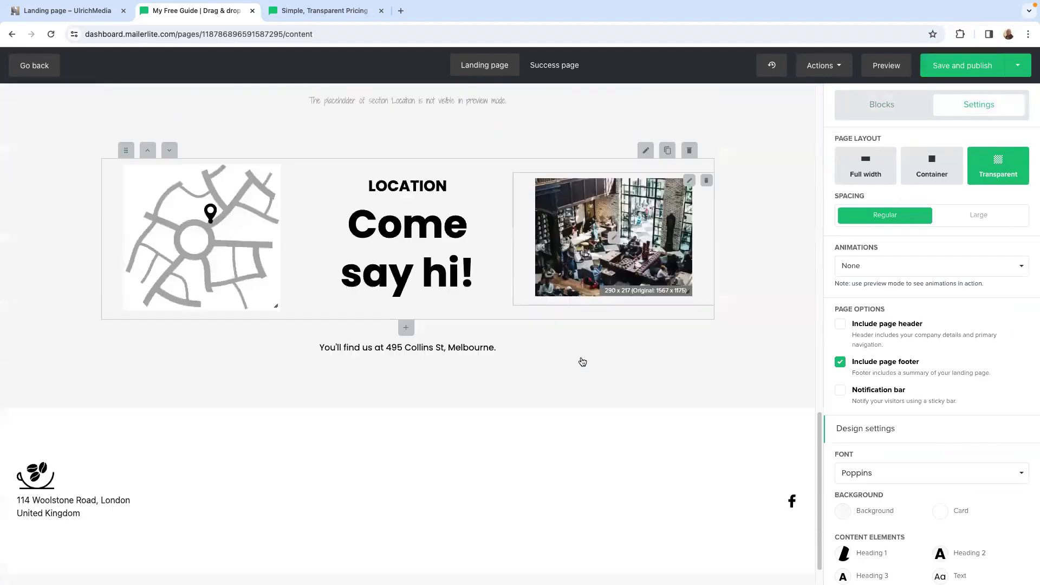
{"action": "scroll", "coordinate": [581, 361], "scroll_direction": "up", "scroll_amount": 9}
{"action": "scroll", "coordinate": [580, 366], "scroll_direction": "up", "scroll_amount": 5}
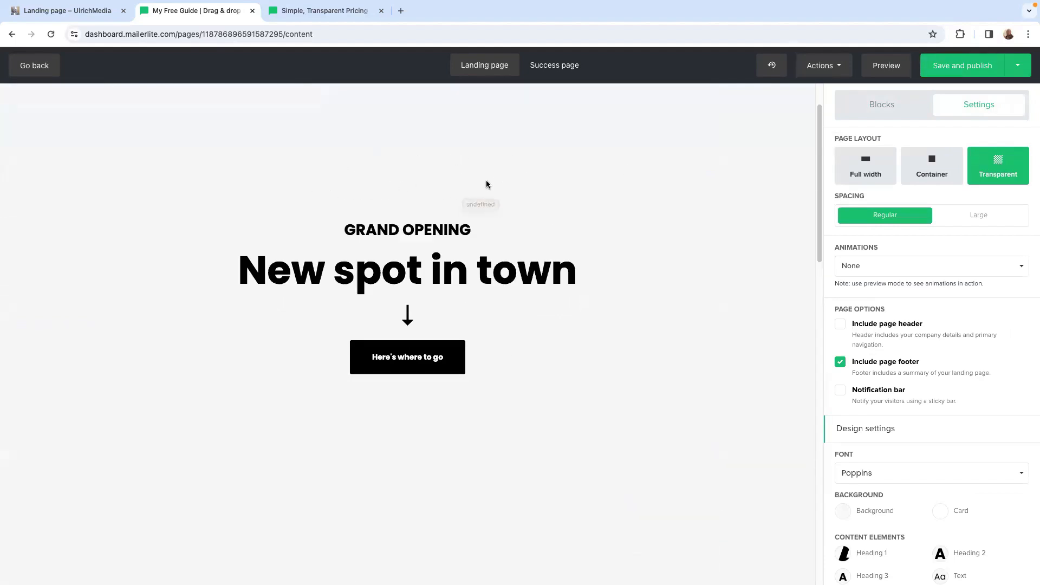
{"action": "left_click", "coordinate": [930, 169]}
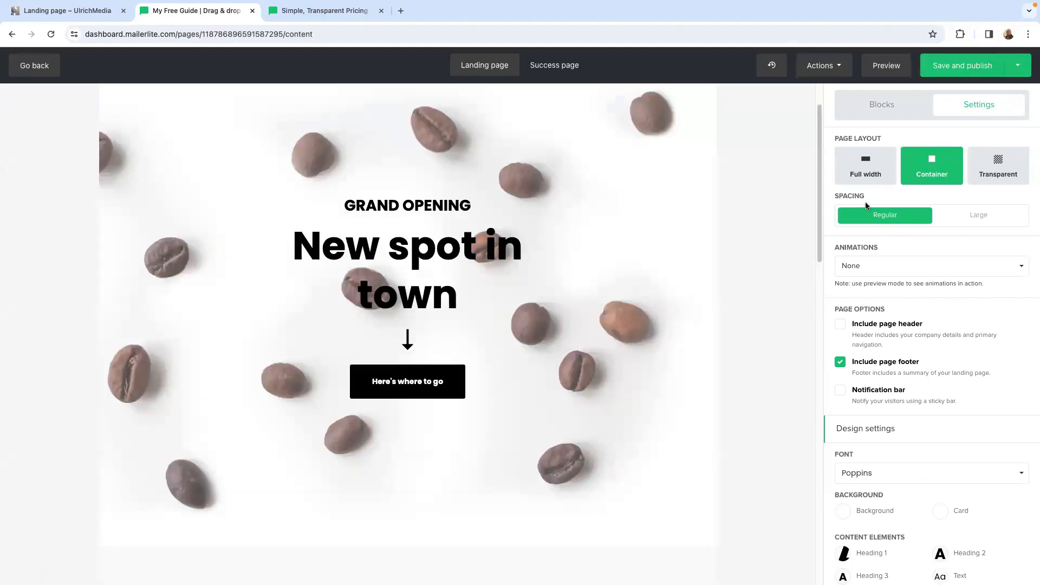
Step: Set the page spacing to Large and include the page header
{"action": "left_click", "coordinate": [981, 219]}
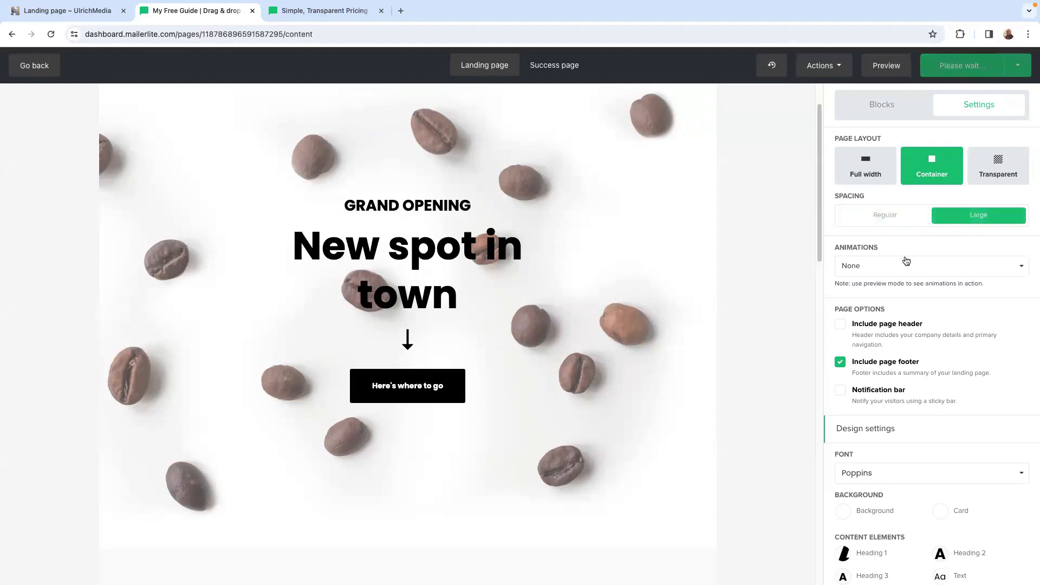
{"action": "left_click", "coordinate": [841, 325]}
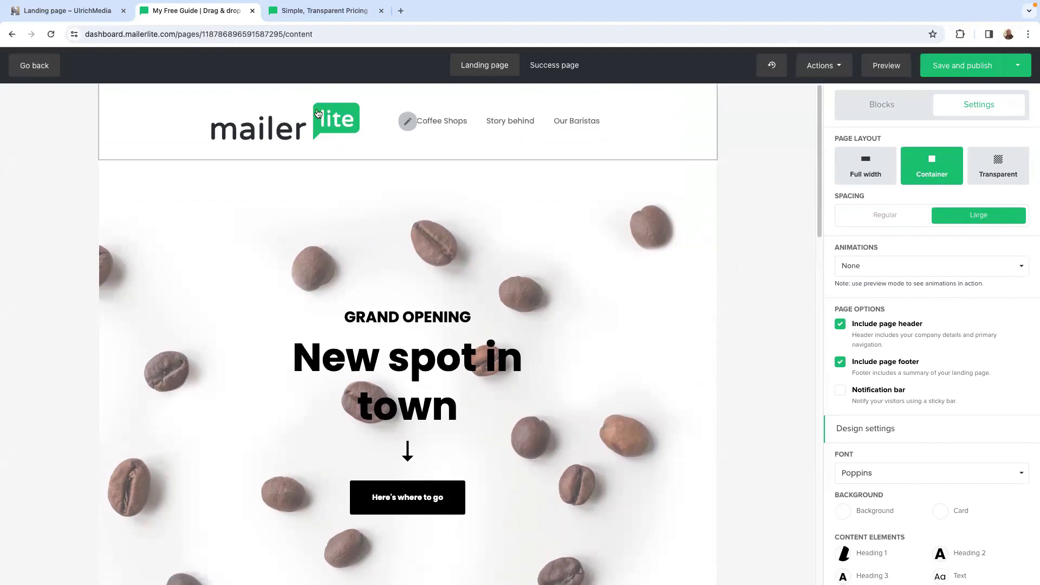
Step: Edit the page header by removing the Story behind and Our Baristas navigation links, and save it
{"action": "left_click", "coordinate": [300, 129]}
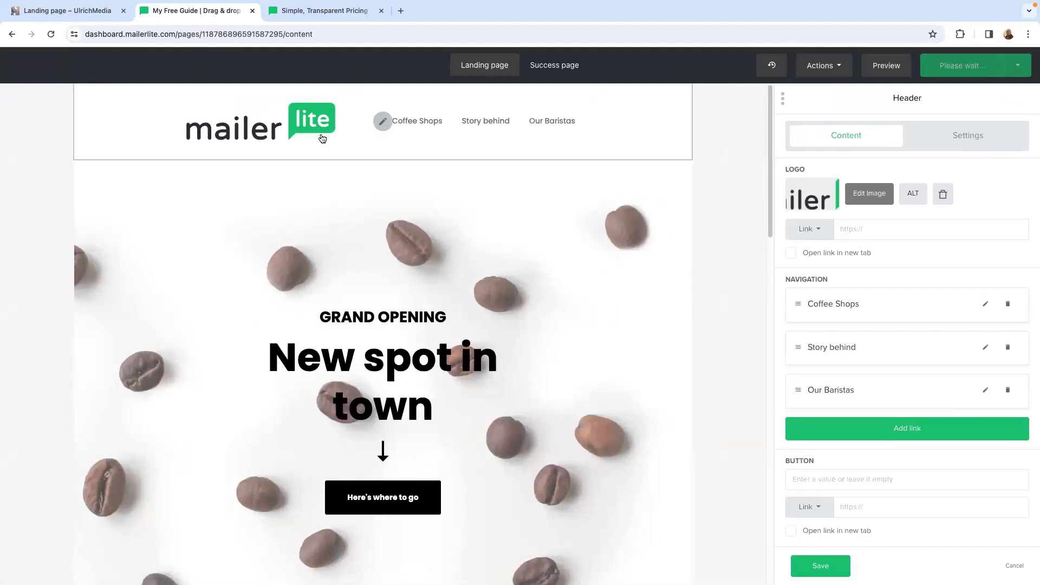
{"action": "left_click", "coordinate": [800, 194]}
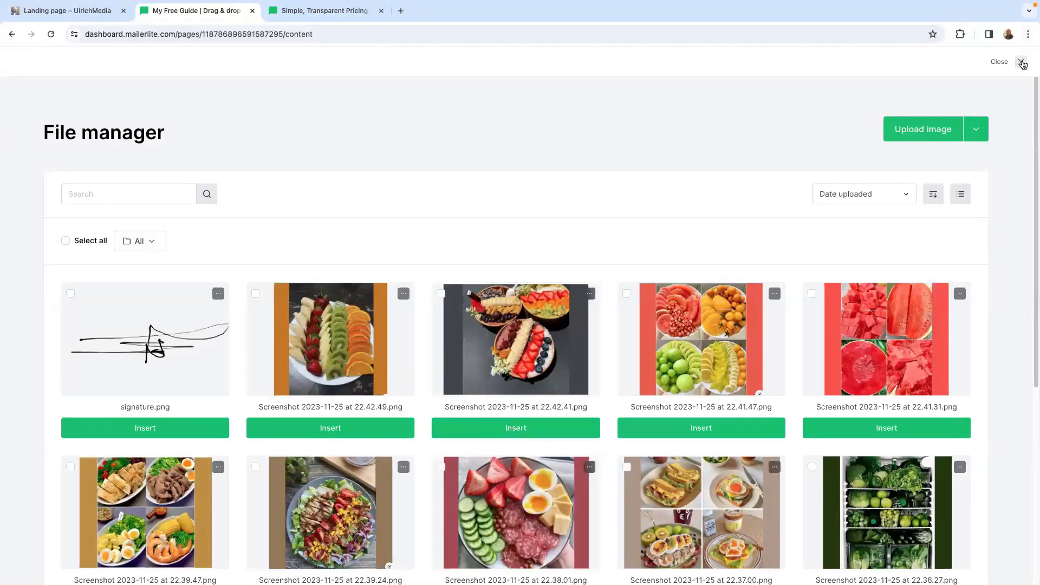
{"action": "left_click", "coordinate": [1022, 63]}
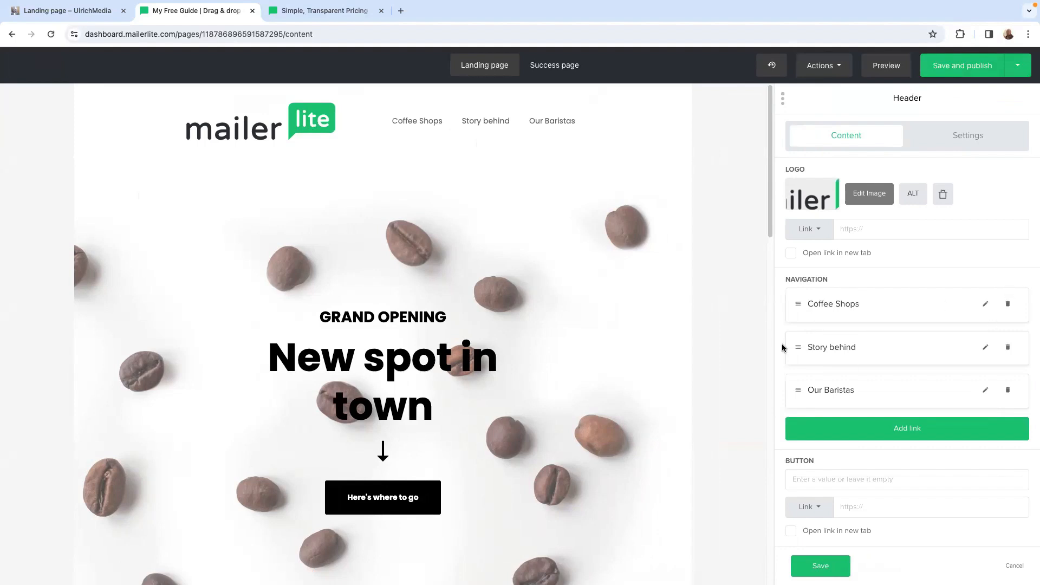
{"action": "left_click", "coordinate": [1007, 348]}
{"action": "left_click", "coordinate": [1008, 348]}
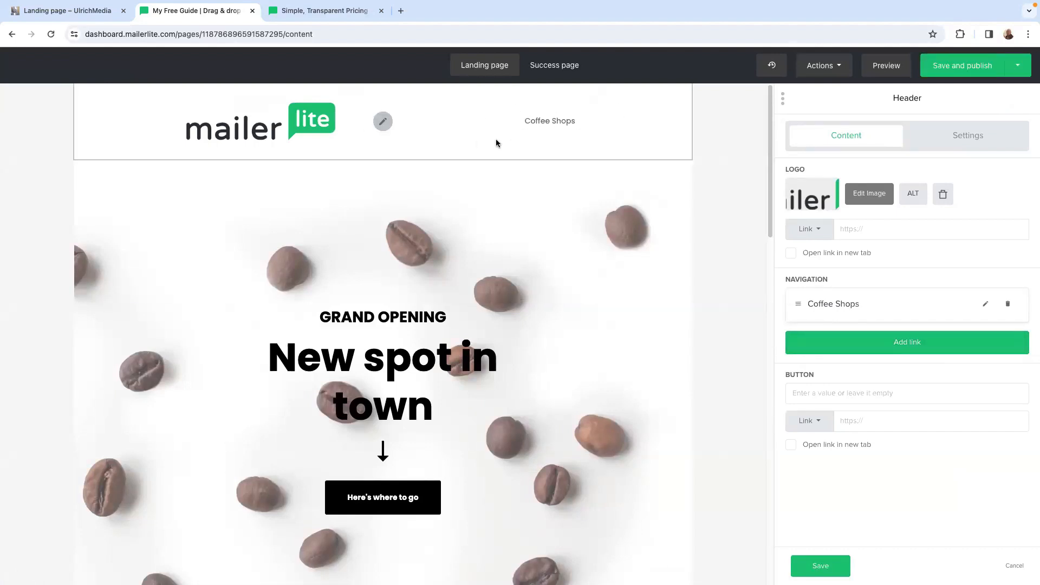
{"action": "left_click", "coordinate": [806, 394]}
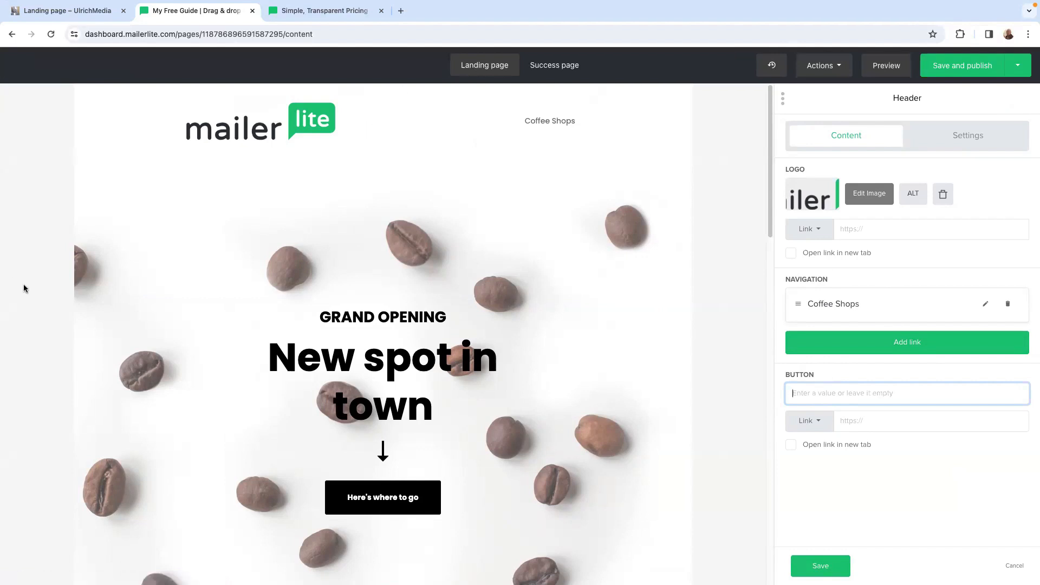
{"action": "scroll", "coordinate": [587, 293], "scroll_direction": "down", "scroll_amount": 1}
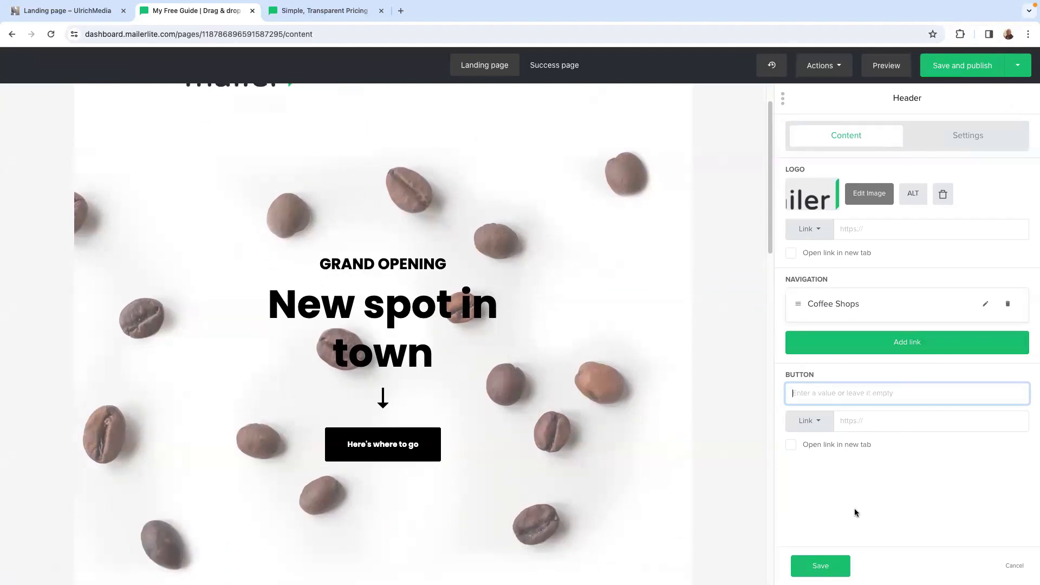
{"action": "left_click", "coordinate": [819, 566]}
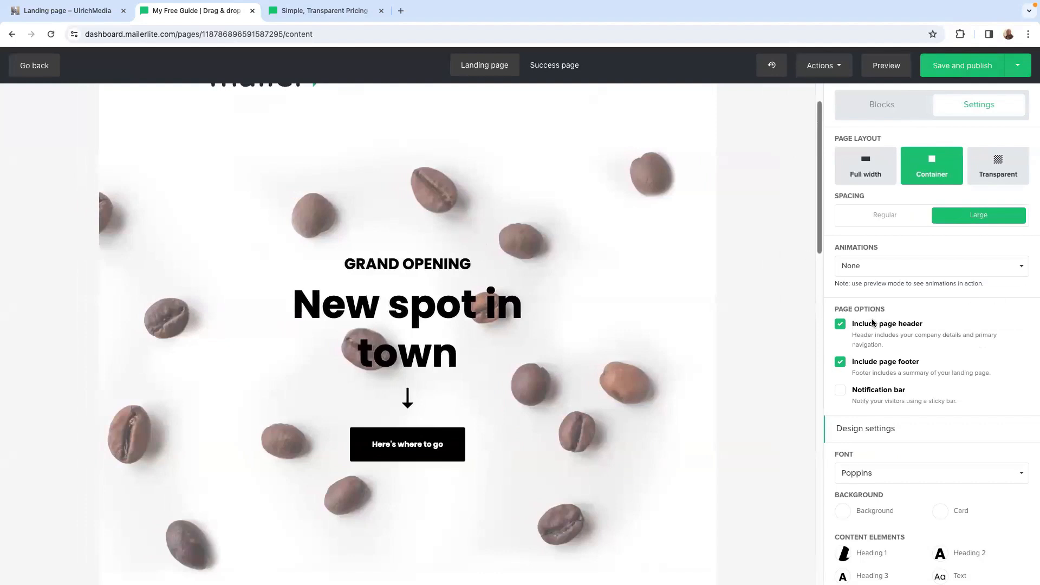
Step: Look through the available page fonts and select Poppins
{"action": "scroll", "coordinate": [916, 423], "scroll_direction": "down", "scroll_amount": 3}
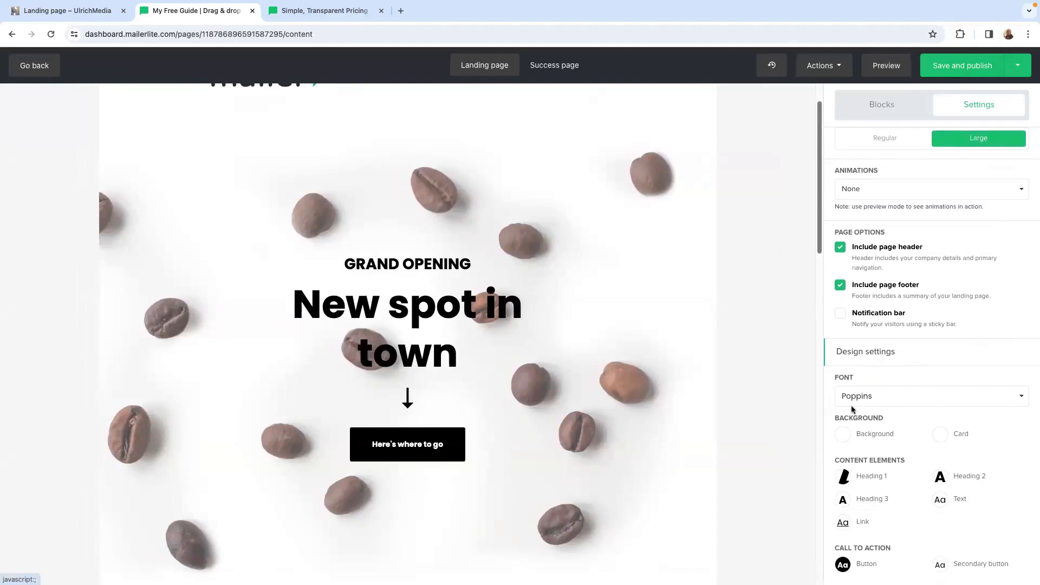
{"action": "left_click", "coordinate": [920, 401]}
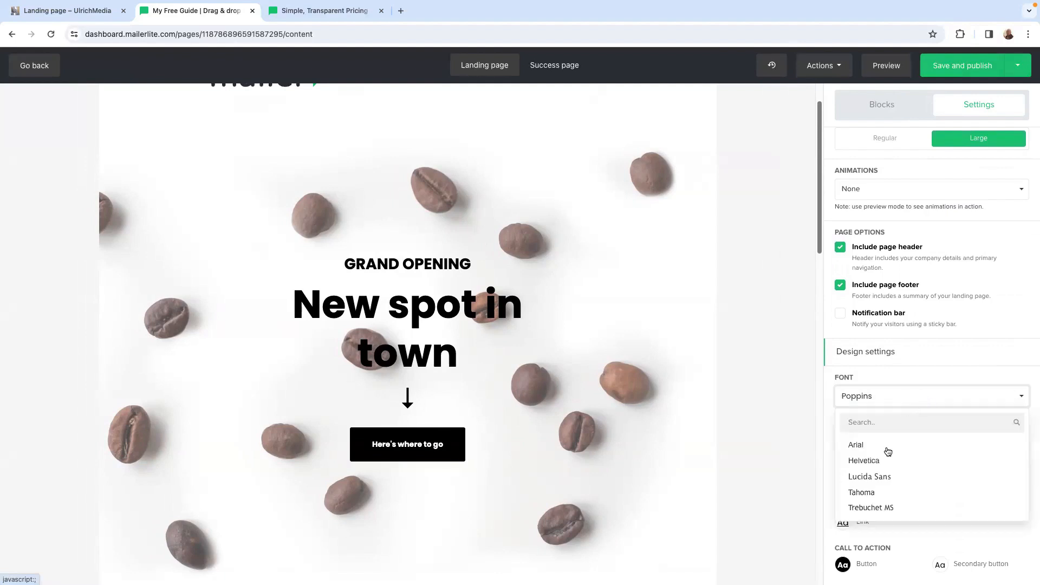
{"action": "scroll", "coordinate": [910, 477], "scroll_direction": "down", "scroll_amount": 5}
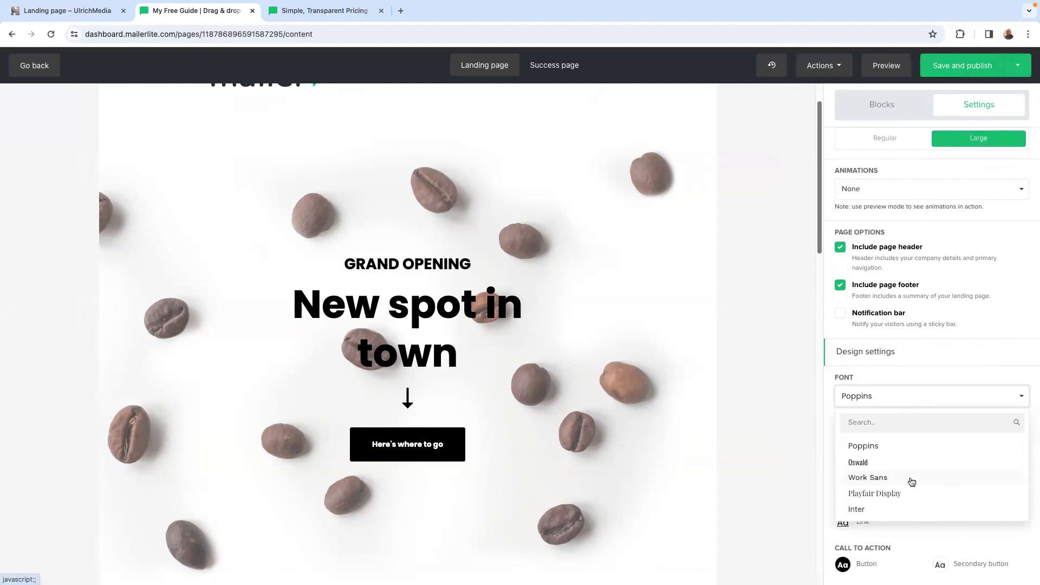
{"action": "left_click", "coordinate": [865, 446]}
Step: Set Screenshot 2023-11-25 at 22.39.24.png as the page's body background image, save it, and check it along the page
{"action": "left_click", "coordinate": [845, 437]}
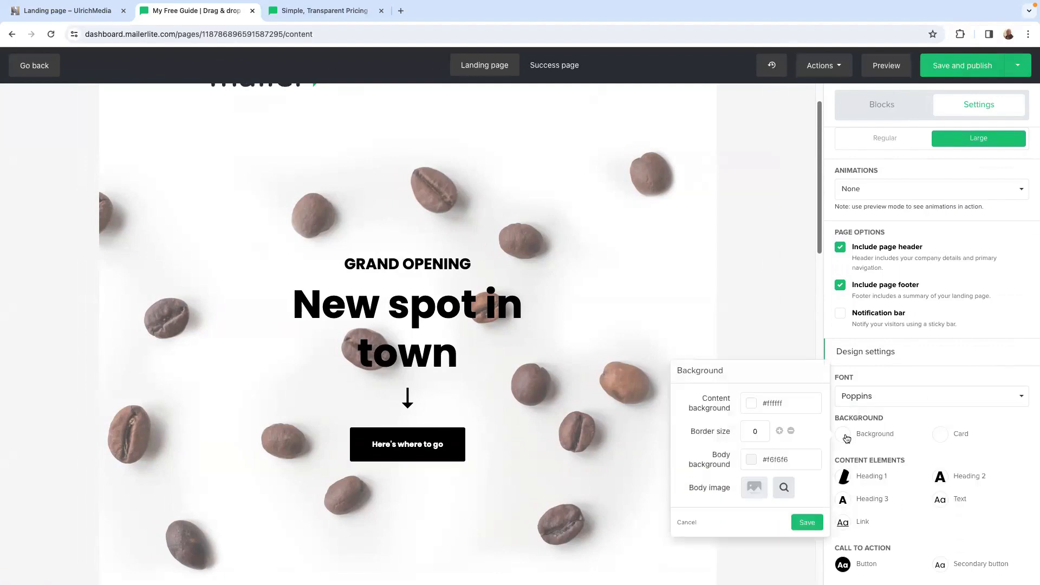
{"action": "left_click", "coordinate": [753, 489]}
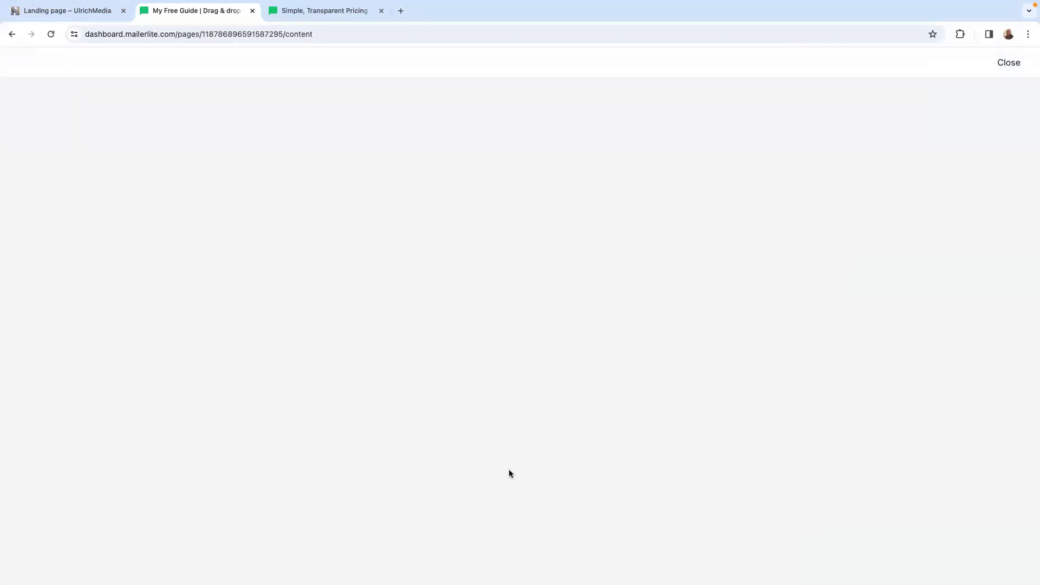
{"action": "scroll", "coordinate": [248, 326], "scroll_direction": "down", "scroll_amount": 3}
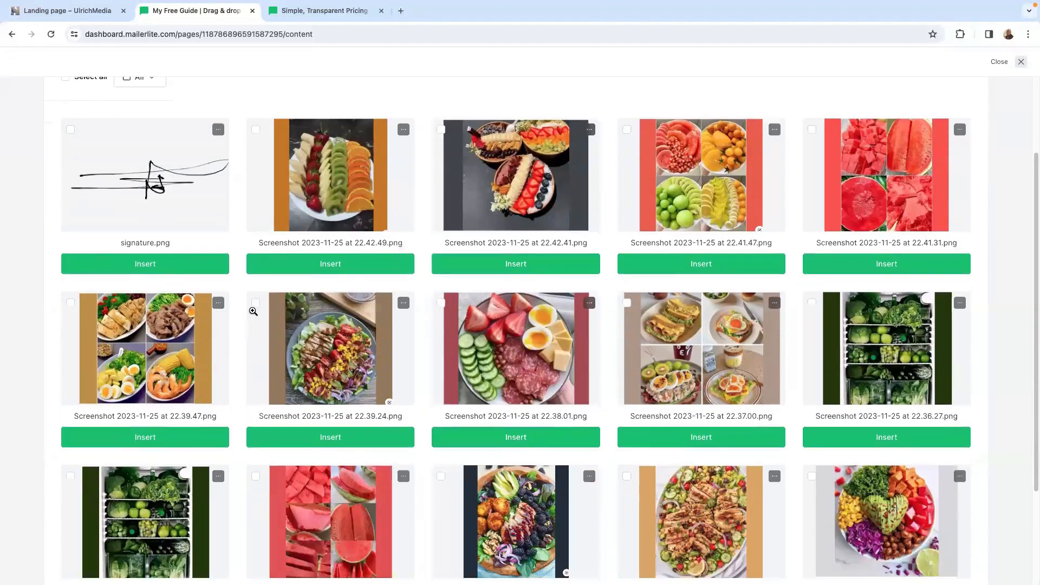
{"action": "left_click", "coordinate": [331, 439]}
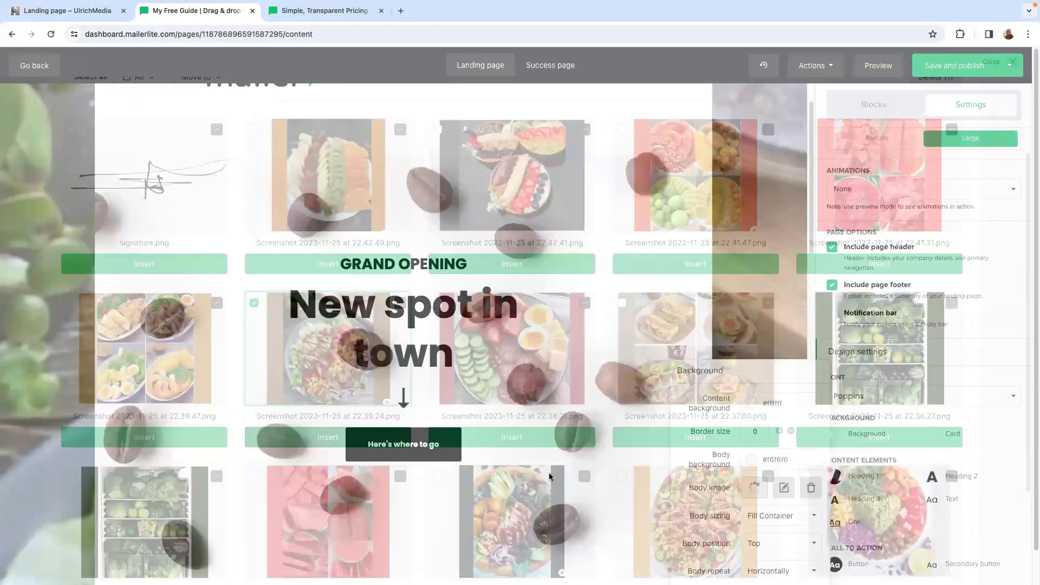
{"action": "scroll", "coordinate": [433, 452], "scroll_direction": "down", "scroll_amount": 15}
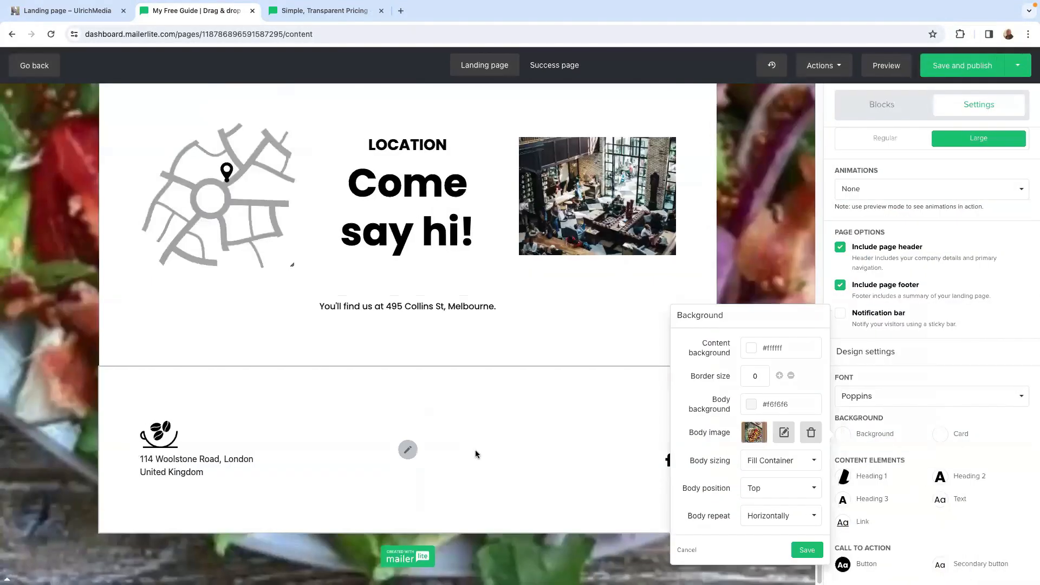
{"action": "scroll", "coordinate": [476, 448], "scroll_direction": "up", "scroll_amount": 1}
{"action": "scroll", "coordinate": [475, 459], "scroll_direction": "up", "scroll_amount": 8}
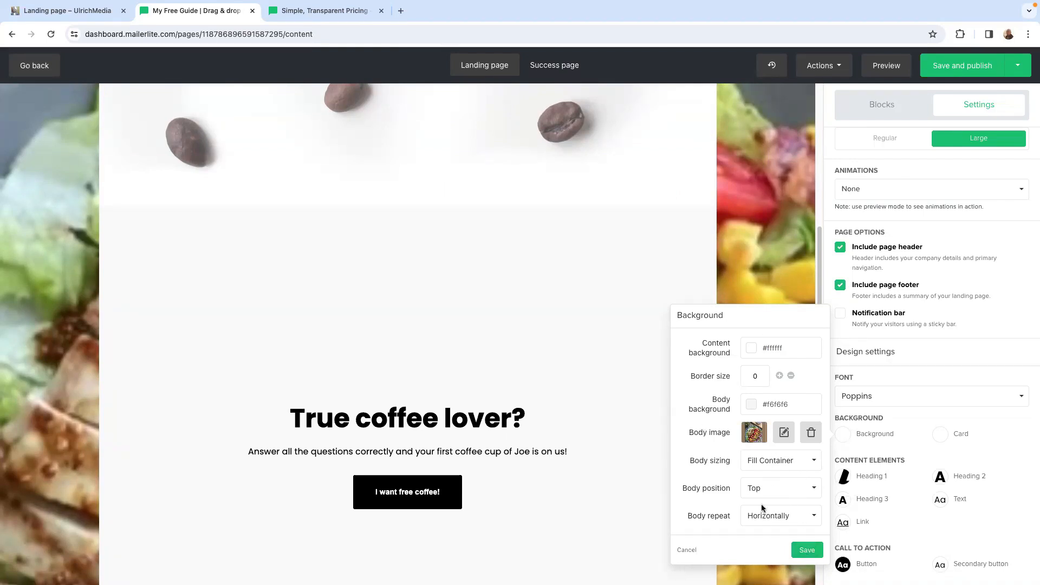
{"action": "left_click", "coordinate": [808, 550]}
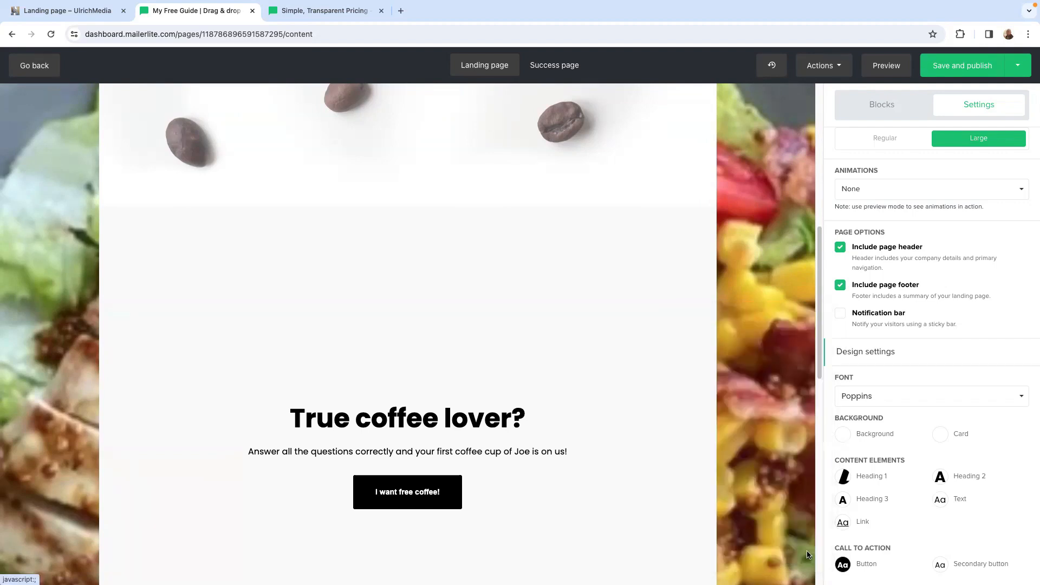
{"action": "scroll", "coordinate": [622, 408], "scroll_direction": "down", "scroll_amount": 5}
{"action": "scroll", "coordinate": [622, 409], "scroll_direction": "down", "scroll_amount": 4}
{"action": "scroll", "coordinate": [636, 404], "scroll_direction": "up", "scroll_amount": 5}
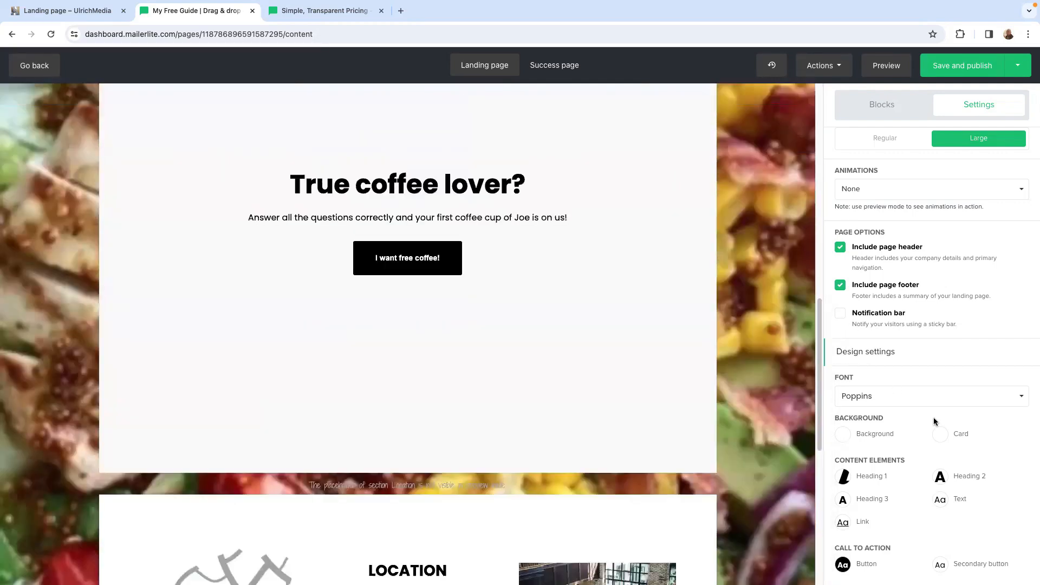
Step: Review the design settings for content, call-to-action, form and extra elements, and include the notification bar on the page
{"action": "scroll", "coordinate": [925, 441], "scroll_direction": "down", "scroll_amount": 1}
{"action": "scroll", "coordinate": [878, 446], "scroll_direction": "down", "scroll_amount": 2}
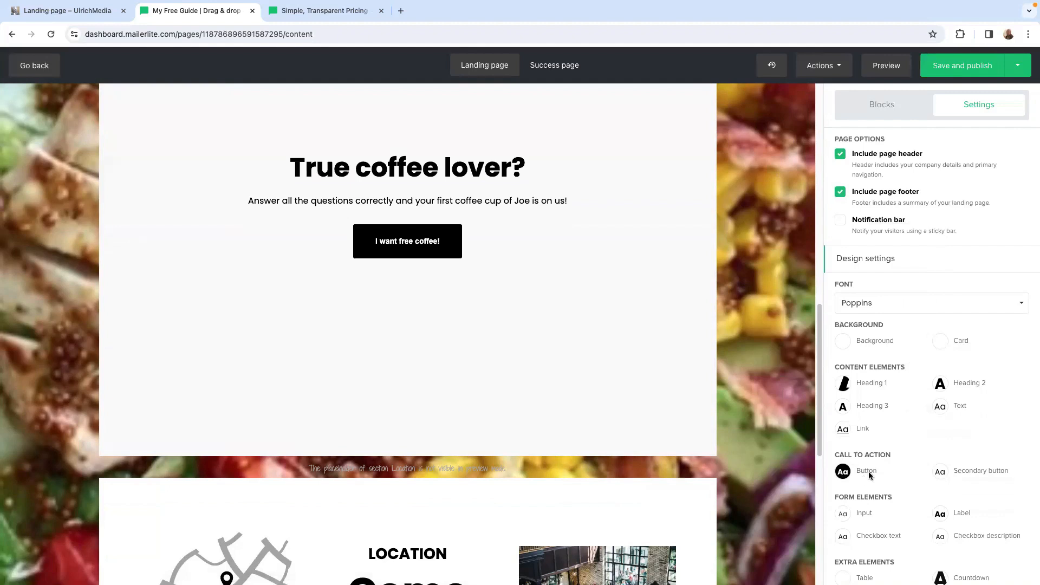
{"action": "scroll", "coordinate": [867, 477], "scroll_direction": "down", "scroll_amount": 1}
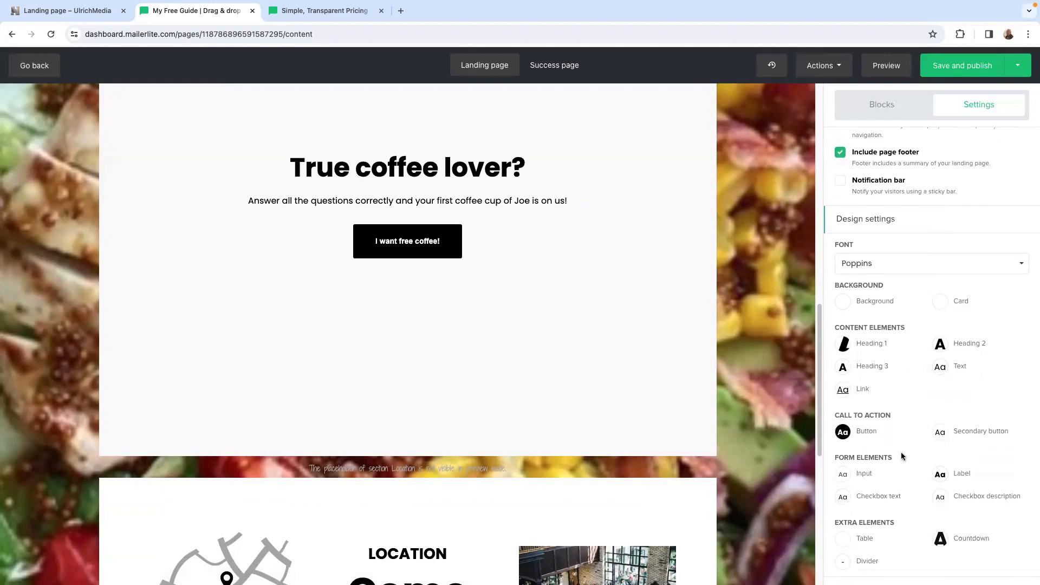
{"action": "scroll", "coordinate": [901, 447], "scroll_direction": "up", "scroll_amount": 5}
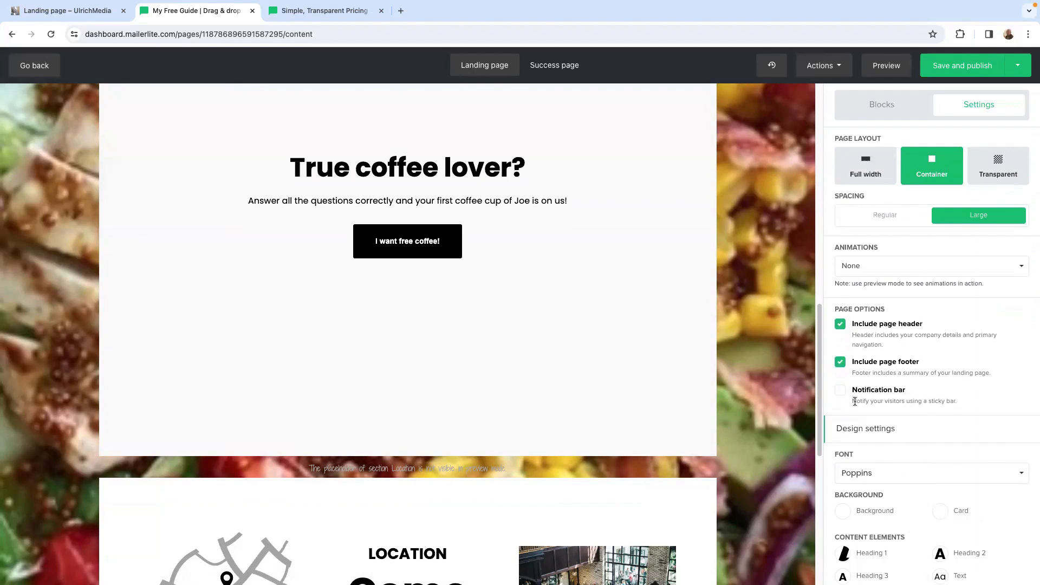
{"action": "left_click", "coordinate": [840, 391]}
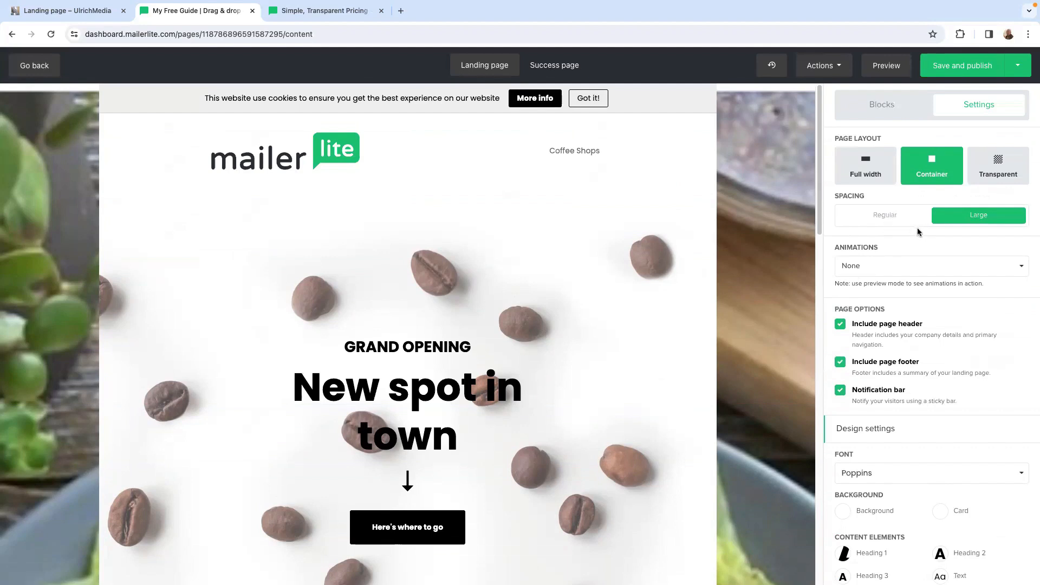
Step: Edit the Grand Opening content block to include media alongside its text and button
{"action": "scroll", "coordinate": [912, 203], "scroll_direction": "down", "scroll_amount": 1}
{"action": "scroll", "coordinate": [515, 315], "scroll_direction": "down", "scroll_amount": 3}
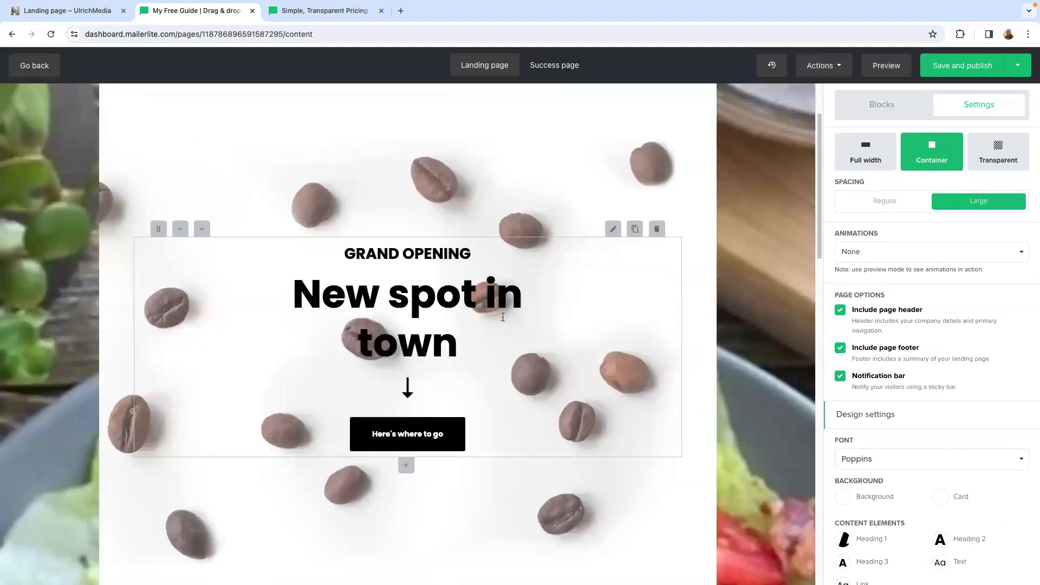
{"action": "scroll", "coordinate": [896, 469], "scroll_direction": "down", "scroll_amount": 1}
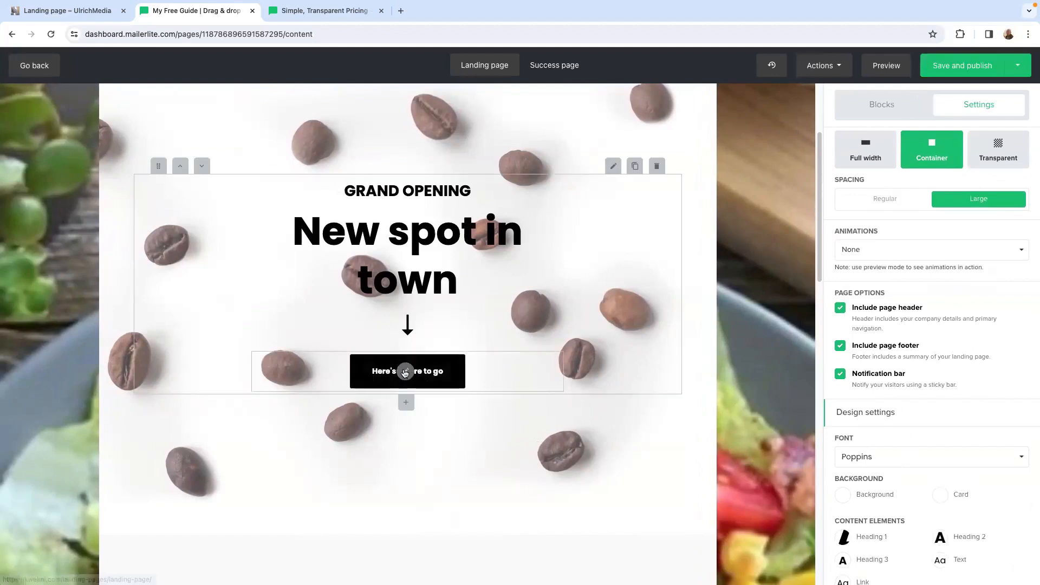
{"action": "left_click", "coordinate": [390, 375]}
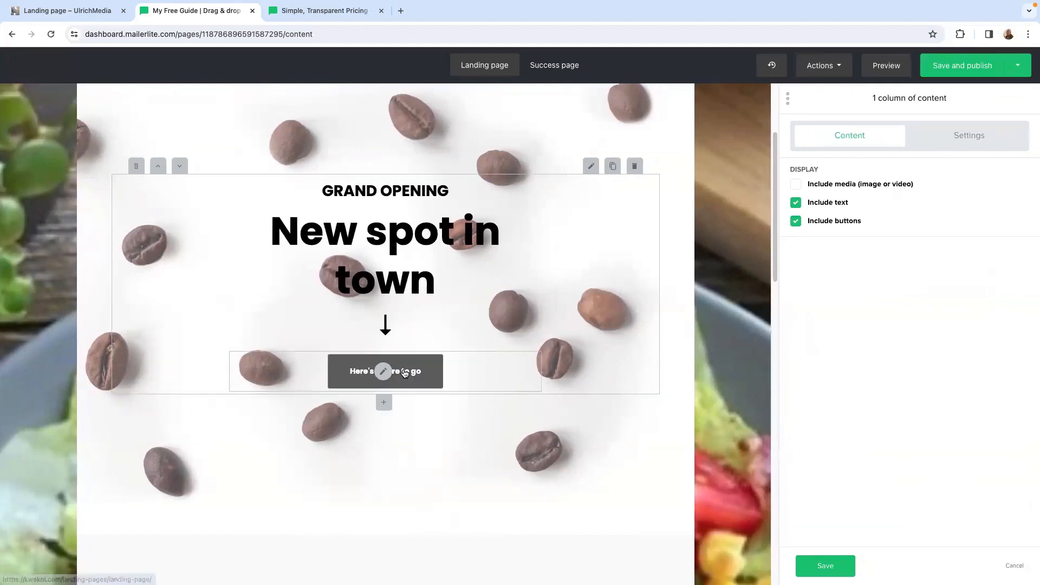
{"action": "left_click", "coordinate": [791, 186]}
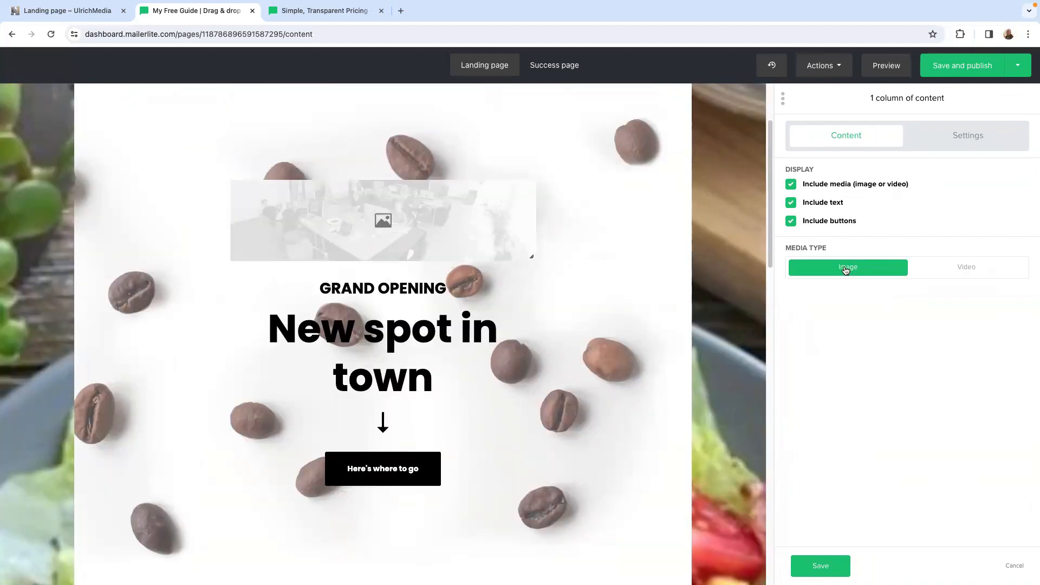
Step: Fill the Grand Opening block's image placeholder with the picture of four food plates, check it in the layout, and save
{"action": "left_click", "coordinate": [381, 221]}
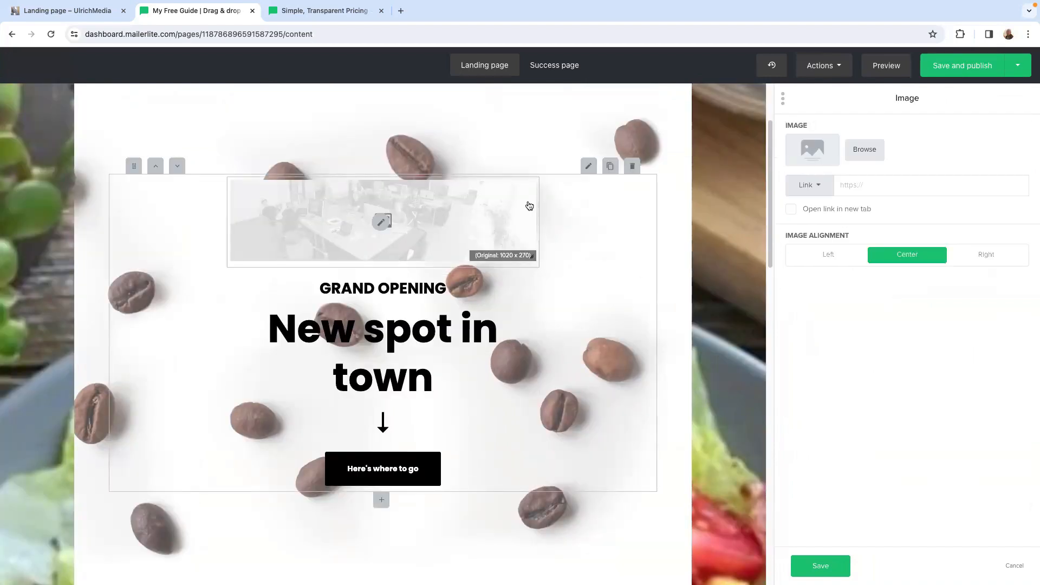
{"action": "left_click", "coordinate": [817, 150]}
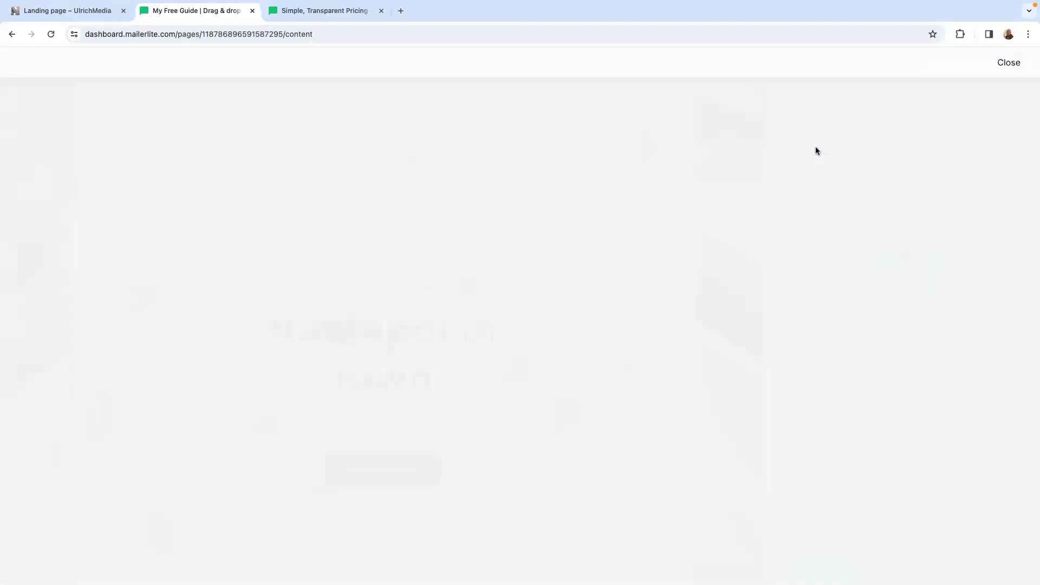
{"action": "scroll", "coordinate": [341, 461], "scroll_direction": "down", "scroll_amount": 10}
{"action": "left_click", "coordinate": [342, 475]}
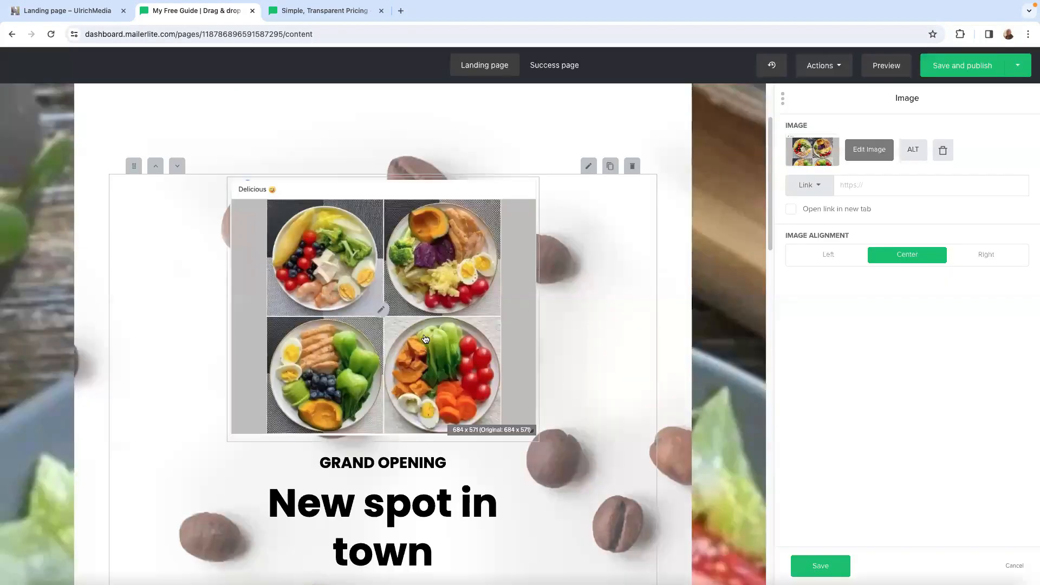
{"action": "scroll", "coordinate": [354, 293], "scroll_direction": "down", "scroll_amount": 5}
{"action": "scroll", "coordinate": [374, 282], "scroll_direction": "up", "scroll_amount": 3}
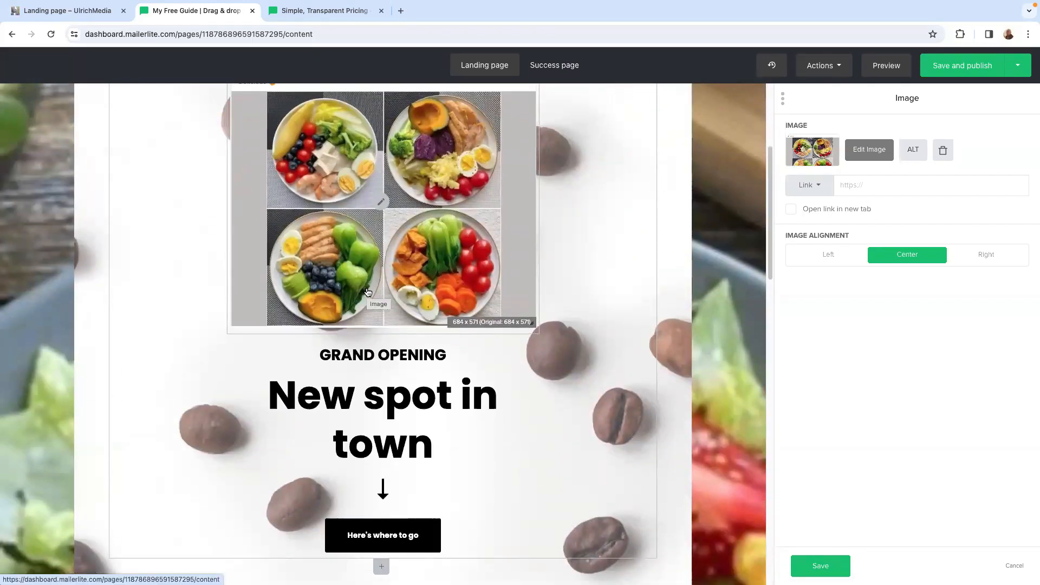
{"action": "scroll", "coordinate": [368, 293], "scroll_direction": "up", "scroll_amount": 2}
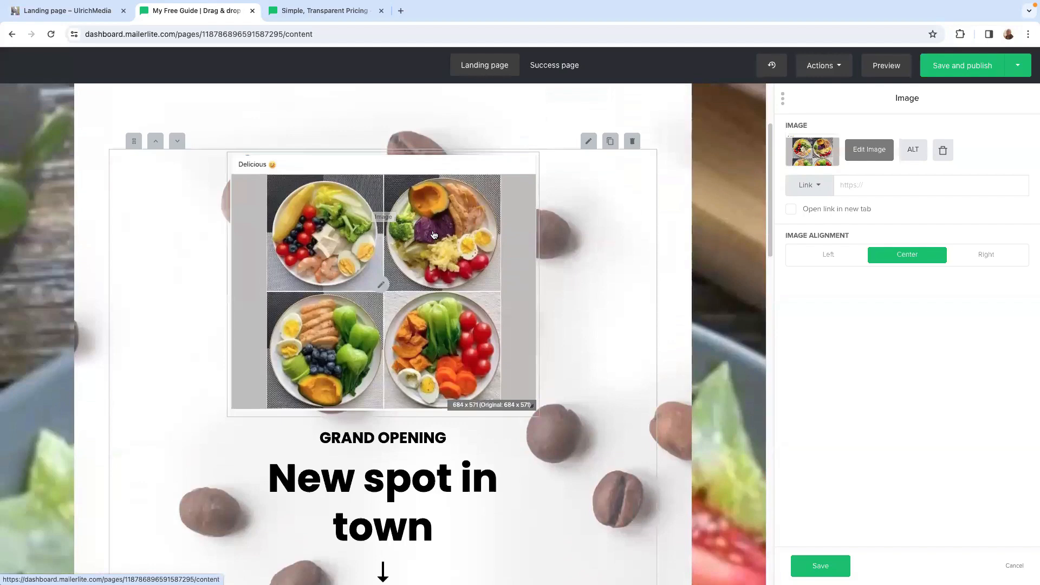
{"action": "scroll", "coordinate": [382, 215], "scroll_direction": "down", "scroll_amount": 5}
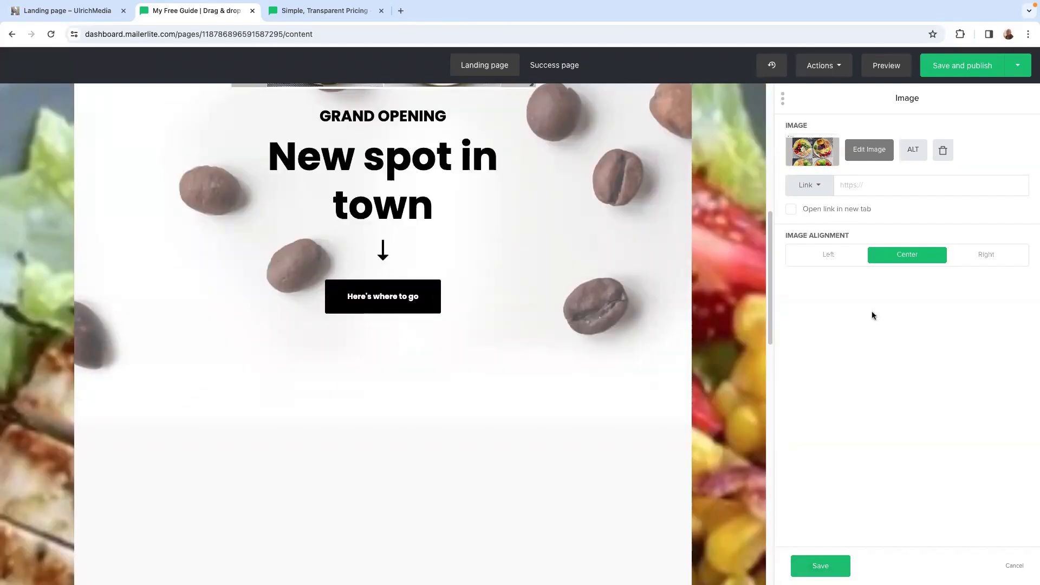
{"action": "left_click", "coordinate": [819, 567]}
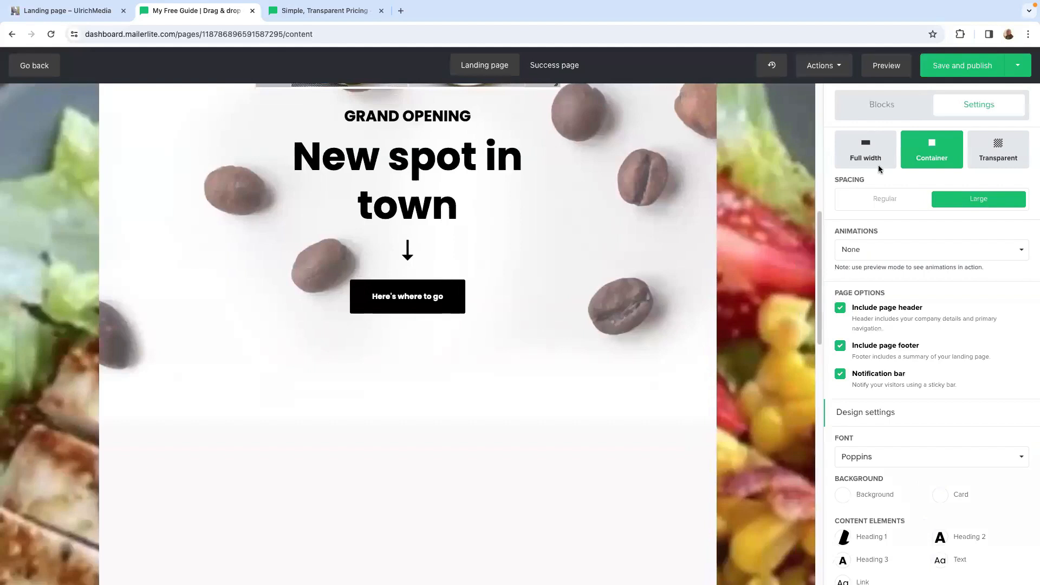
Step: Insert a spacer block below the Grand Opening block
{"action": "left_click", "coordinate": [885, 108]}
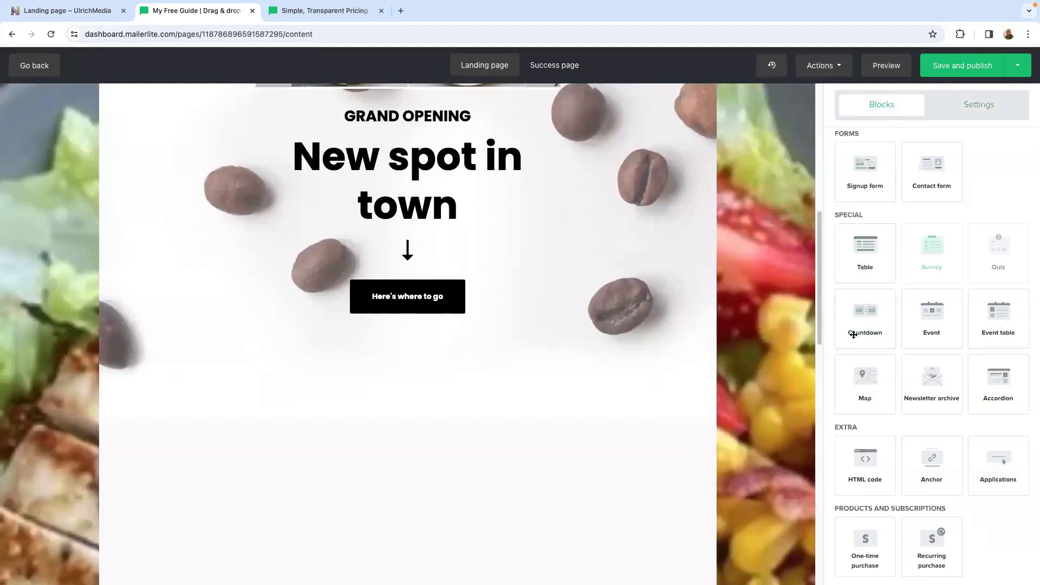
{"action": "mouse_move", "coordinate": [373, 299]}
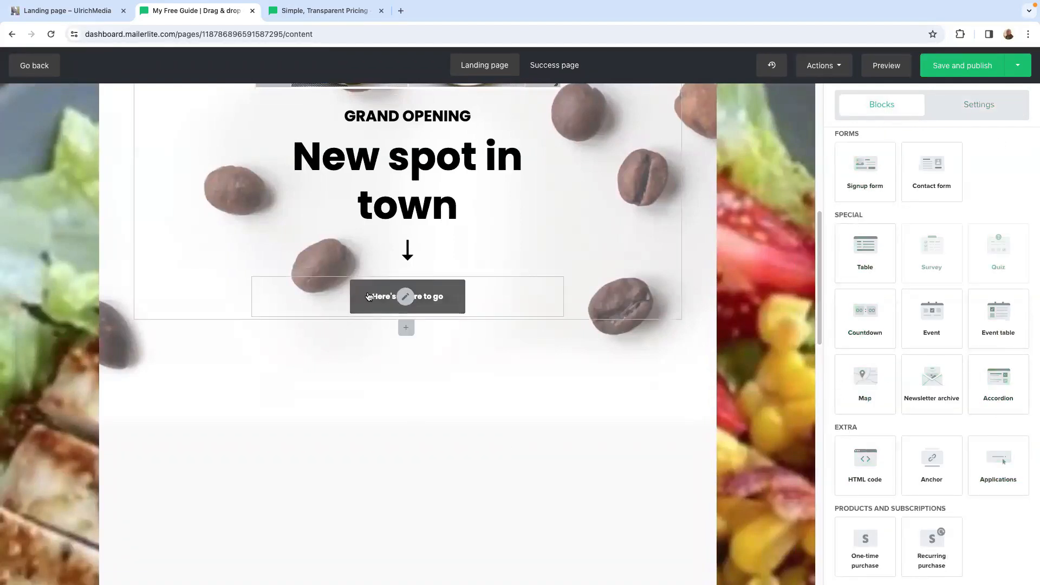
{"action": "left_click", "coordinate": [407, 329]}
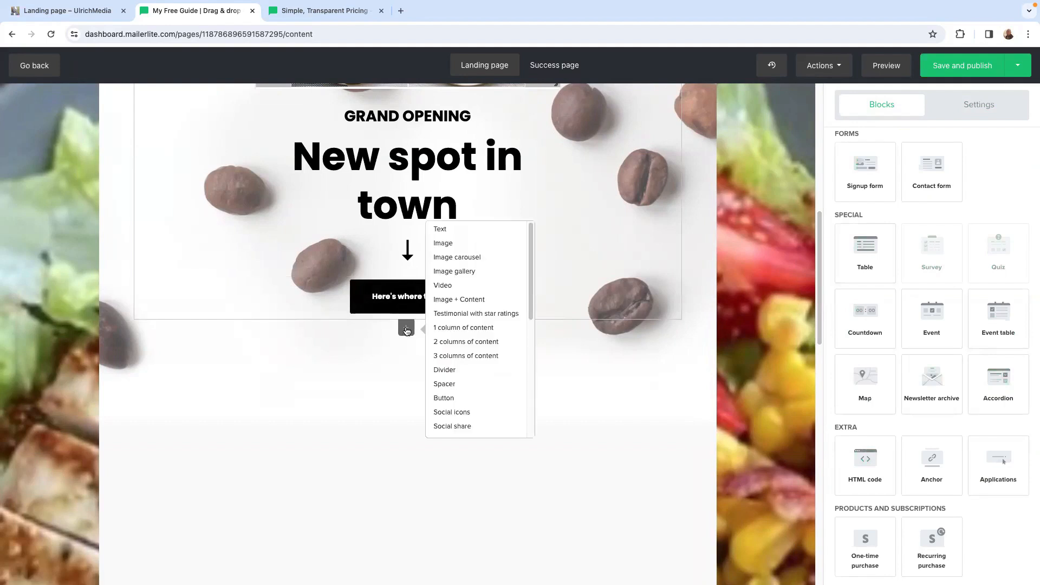
{"action": "scroll", "coordinate": [487, 341], "scroll_direction": "down", "scroll_amount": 2}
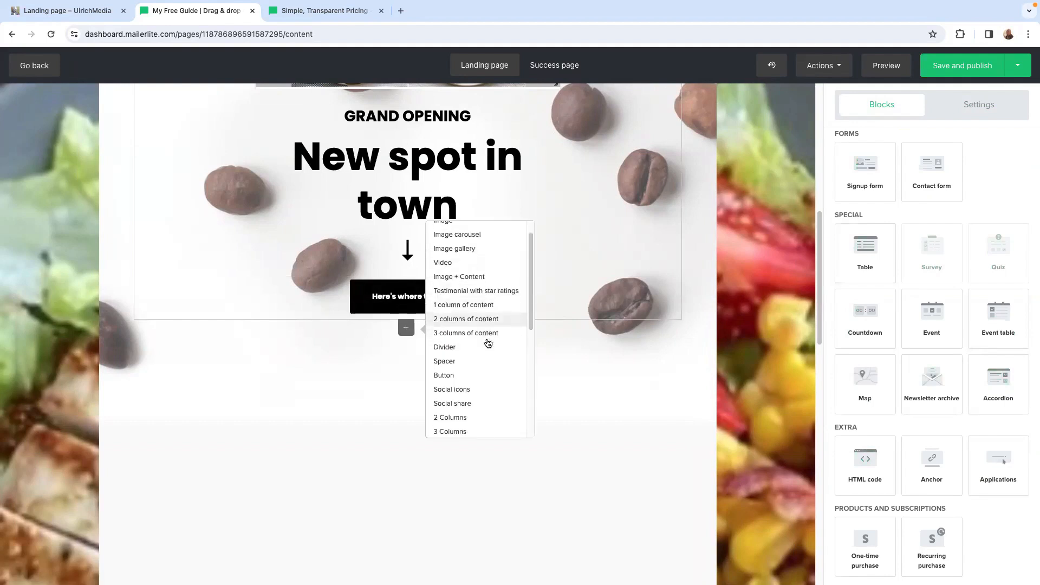
{"action": "scroll", "coordinate": [474, 362], "scroll_direction": "up", "scroll_amount": 2}
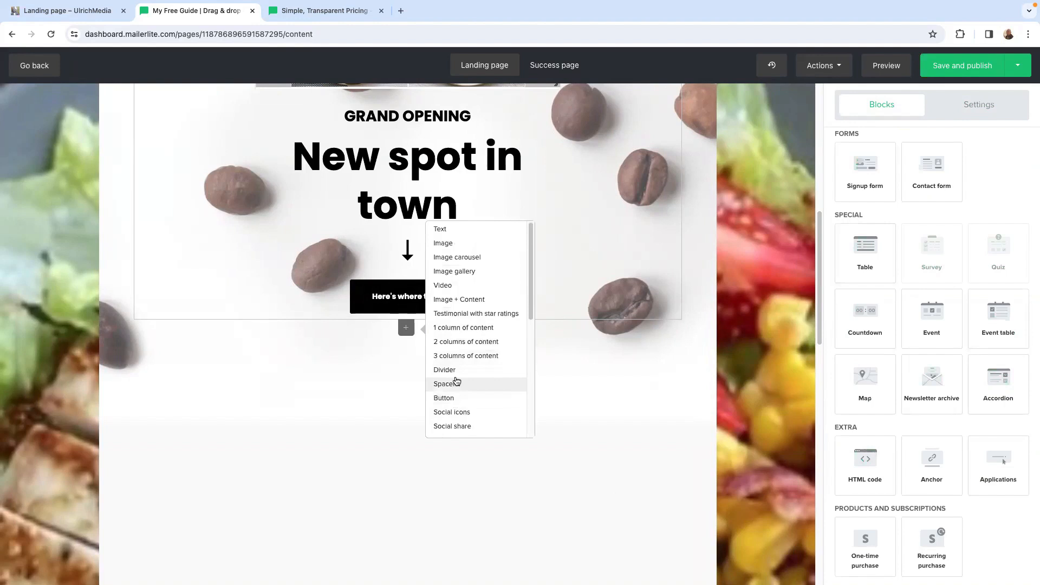
{"action": "left_click", "coordinate": [460, 385]}
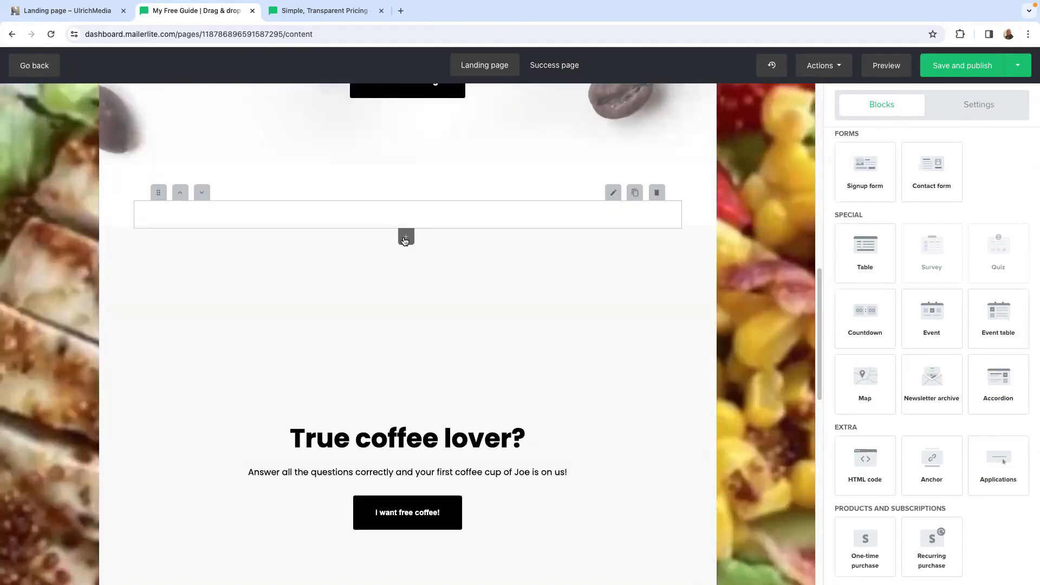
Step: Insert a signup form block below the new spacer
{"action": "left_click", "coordinate": [405, 238]}
{"action": "scroll", "coordinate": [515, 294], "scroll_direction": "down", "scroll_amount": 5}
{"action": "left_click", "coordinate": [513, 295]}
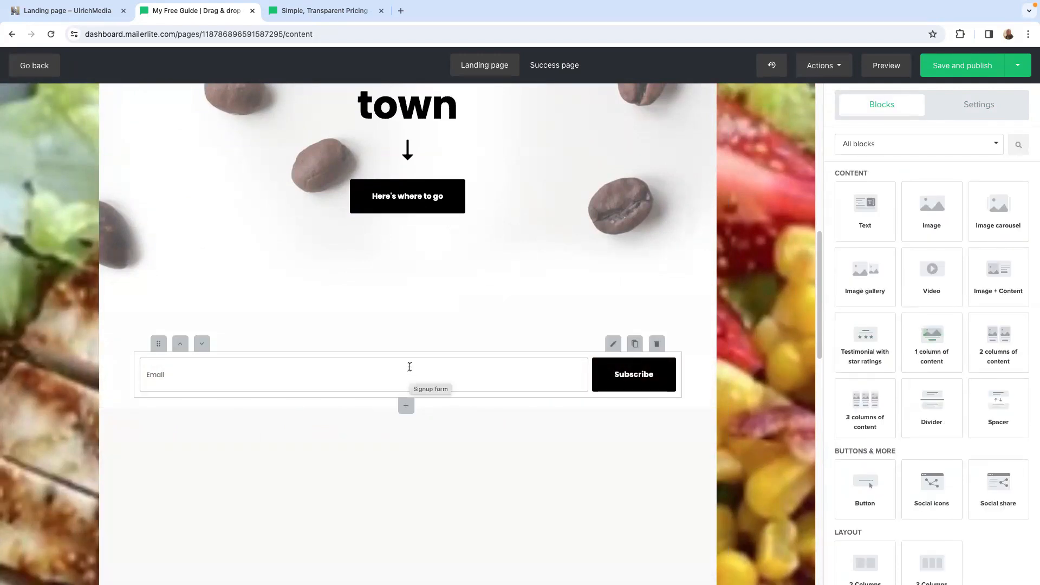
Step: Include media and text in the signup form and write "Stay Up to date with our weekly nuggets" as its text
{"action": "left_click", "coordinate": [614, 345]}
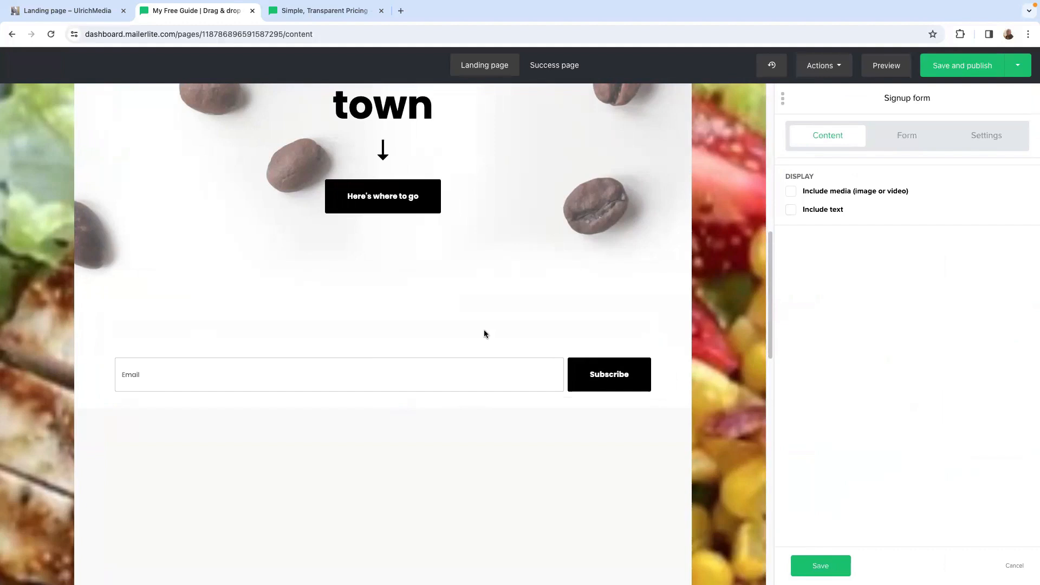
{"action": "left_click", "coordinate": [792, 192]}
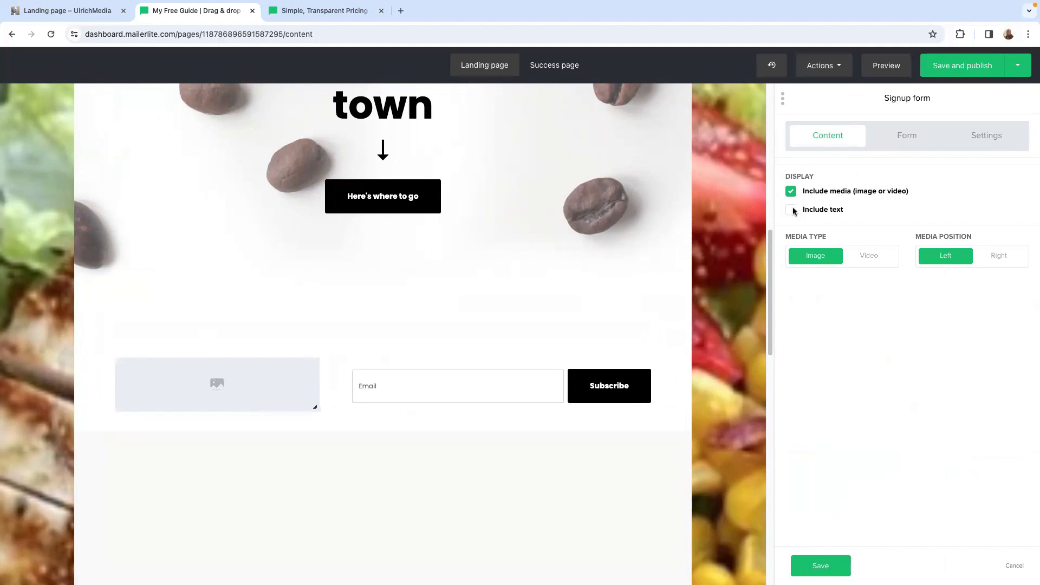
{"action": "left_click", "coordinate": [791, 210]}
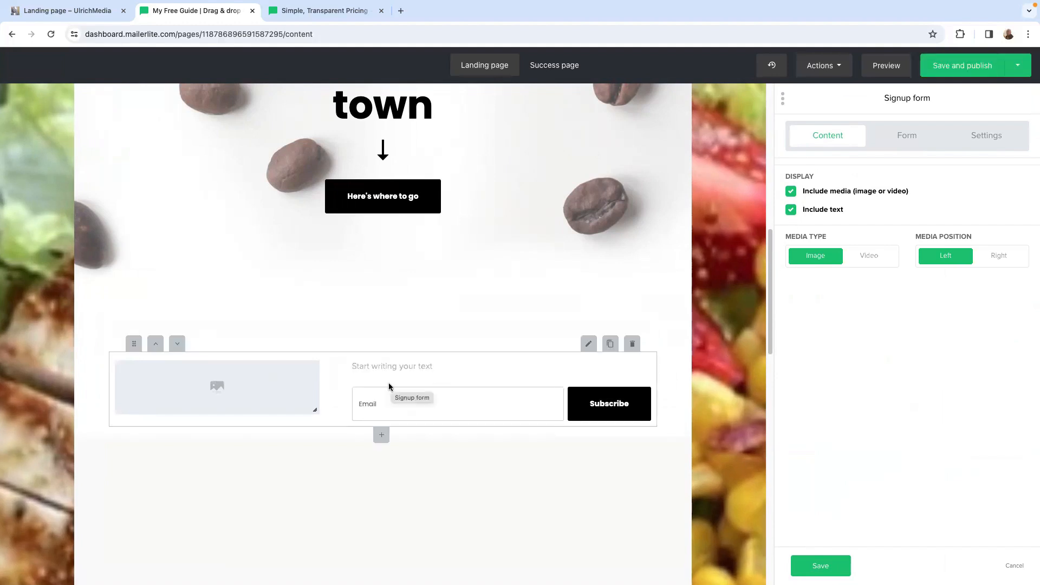
{"action": "left_click", "coordinate": [423, 367]}
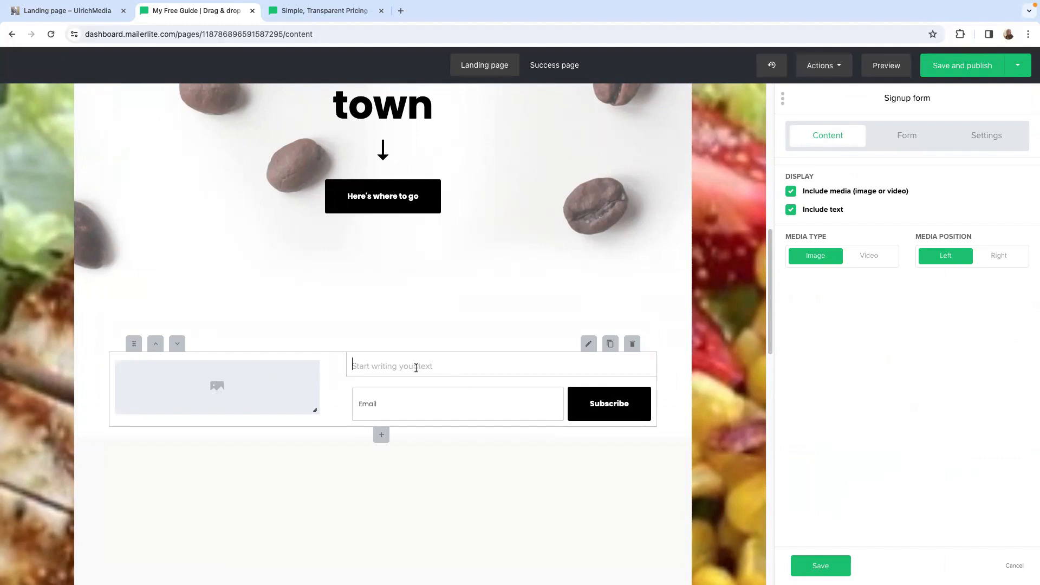
Step: Change the signup form's button text to Optin
{"action": "left_click", "coordinate": [899, 135]}
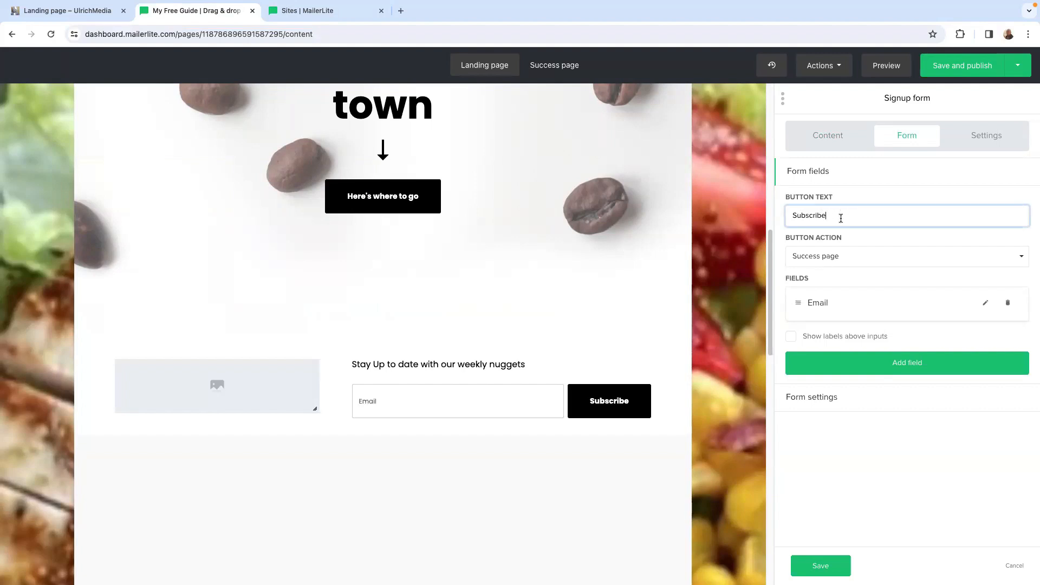
{"action": "key", "text": "ctrl+a"}
{"action": "type", "text": "Optin"}
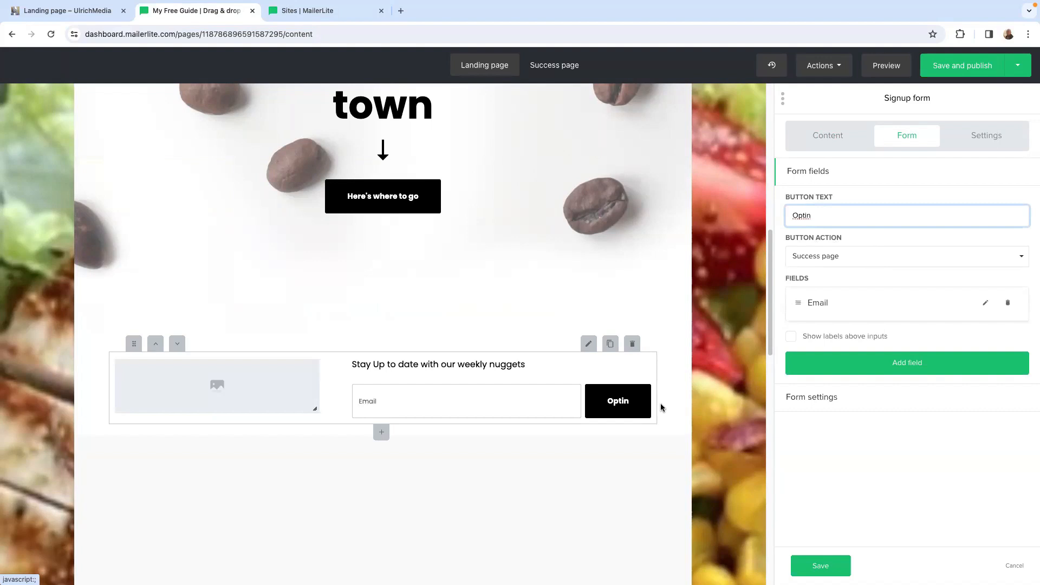
{"action": "left_click", "coordinate": [923, 257]}
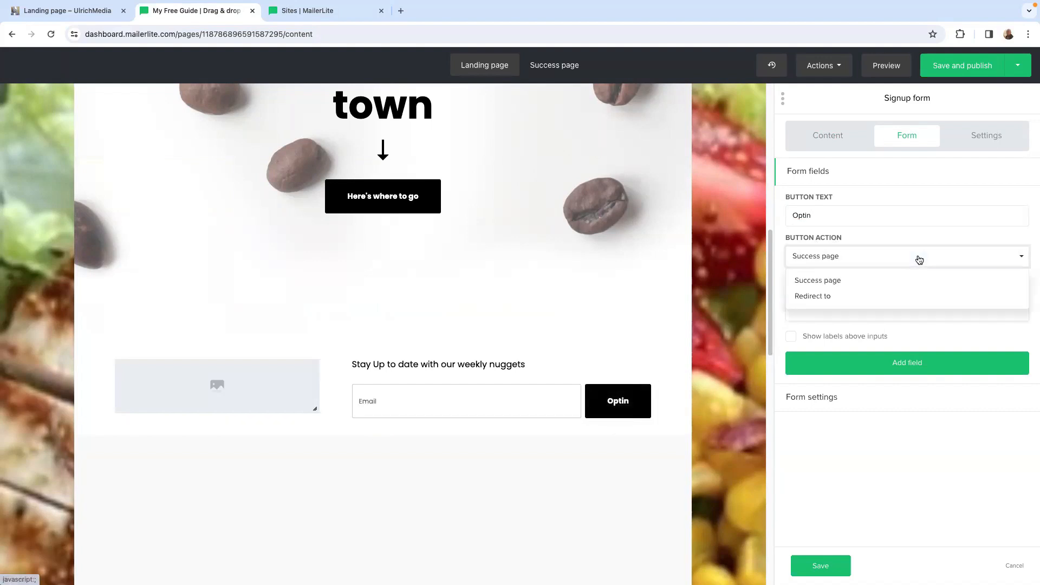
{"action": "left_click", "coordinate": [810, 296]}
{"action": "left_click", "coordinate": [837, 297]}
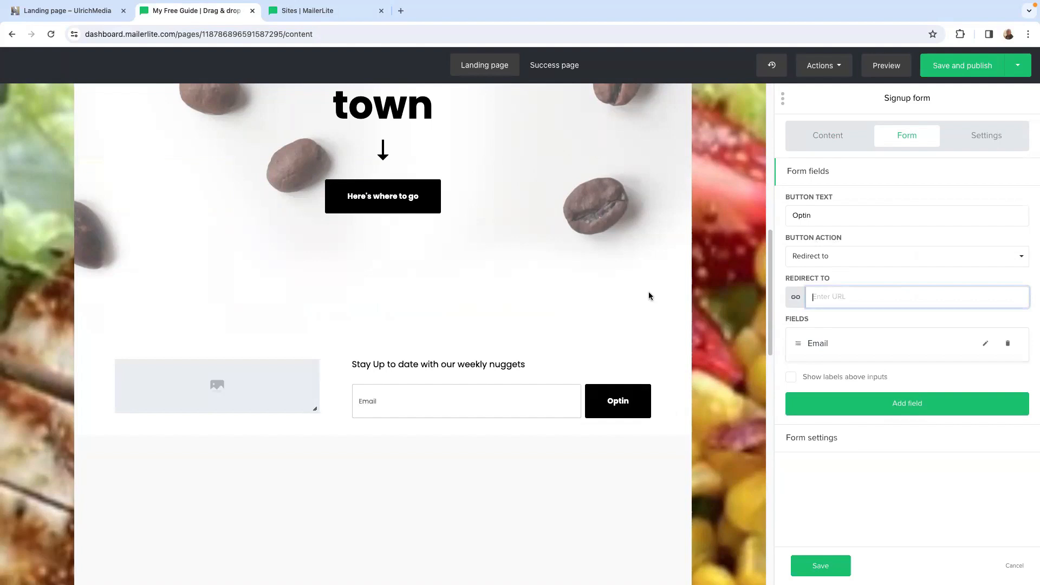
{"action": "right_click", "coordinate": [830, 295]}
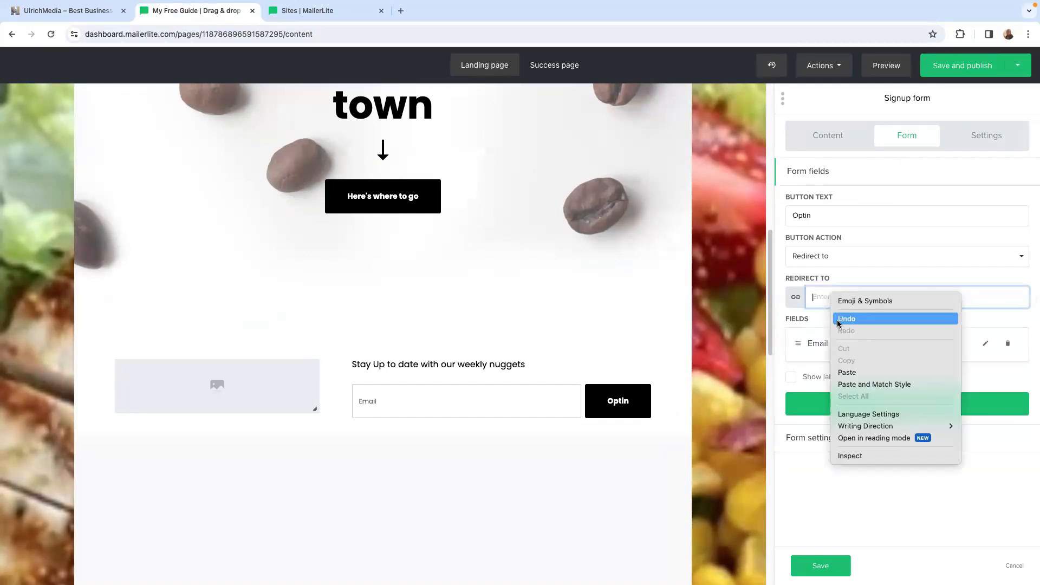
{"action": "left_click", "coordinate": [849, 371]}
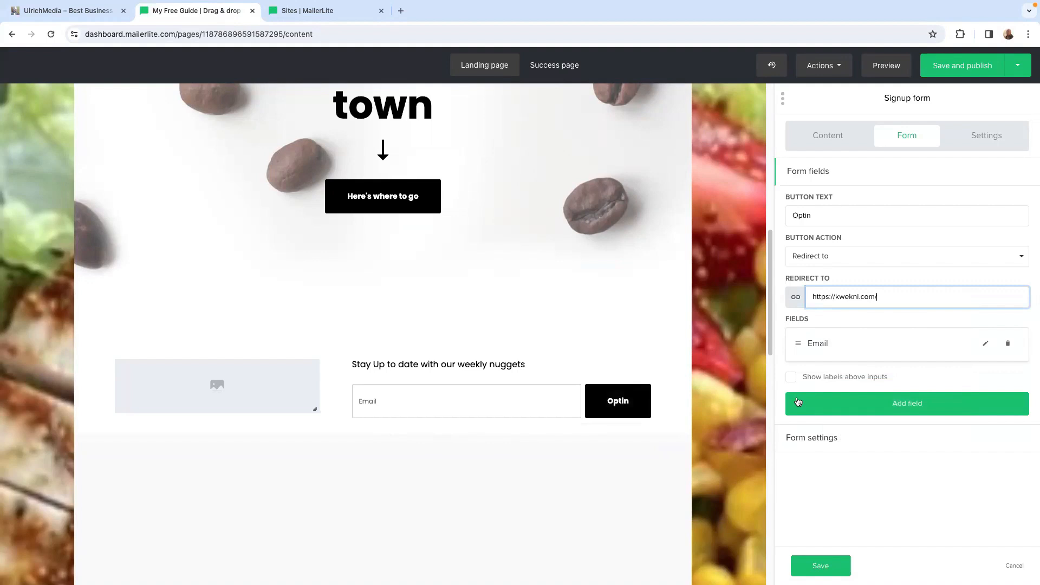
Step: Add a required Name field labelled First Name above the Email field, and save the signup form
{"action": "left_click", "coordinate": [902, 404]}
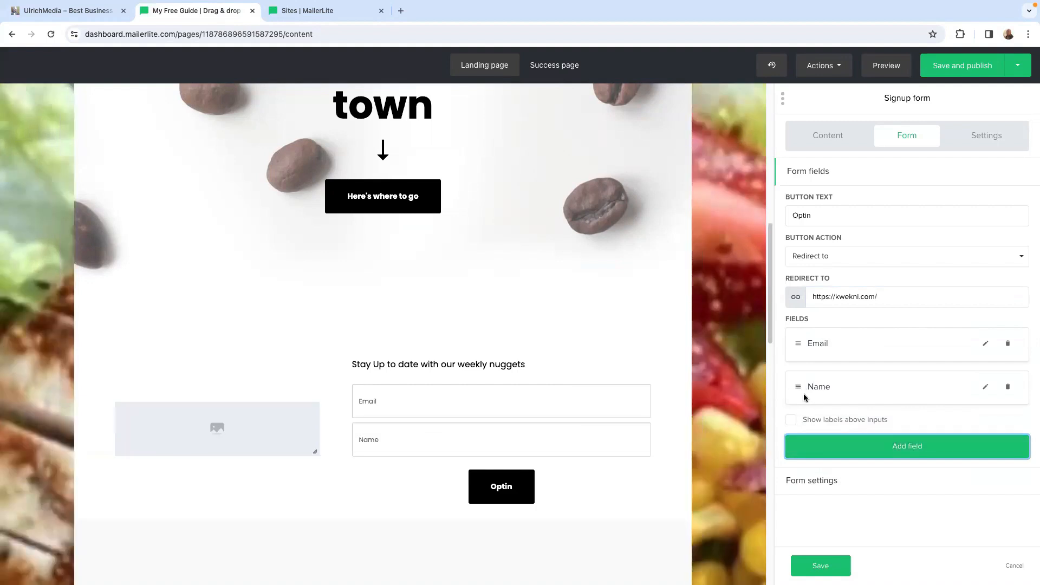
{"action": "left_click", "coordinate": [986, 388]}
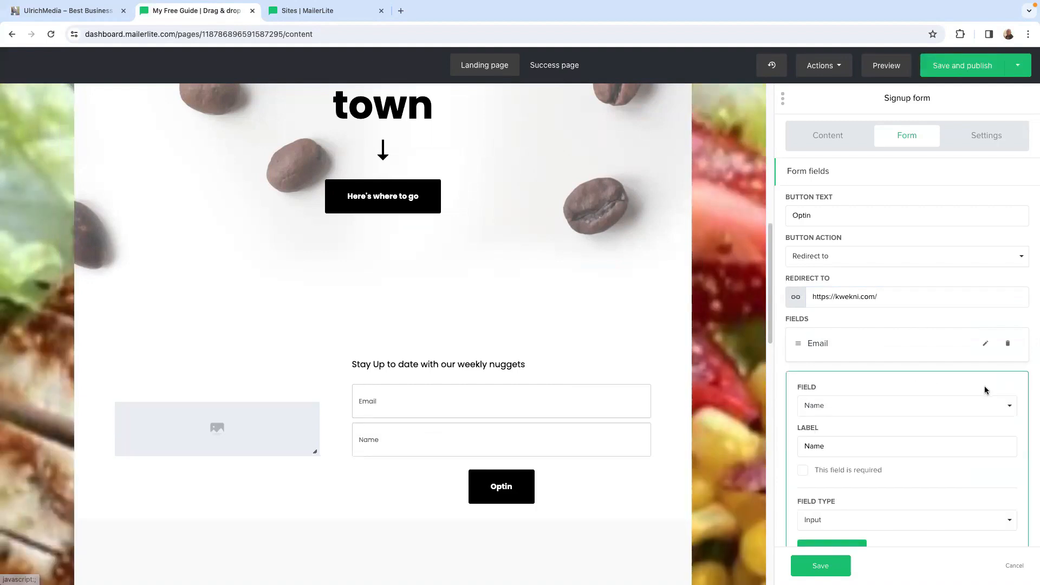
{"action": "left_click", "coordinate": [810, 452]}
{"action": "type", "text": "First"}
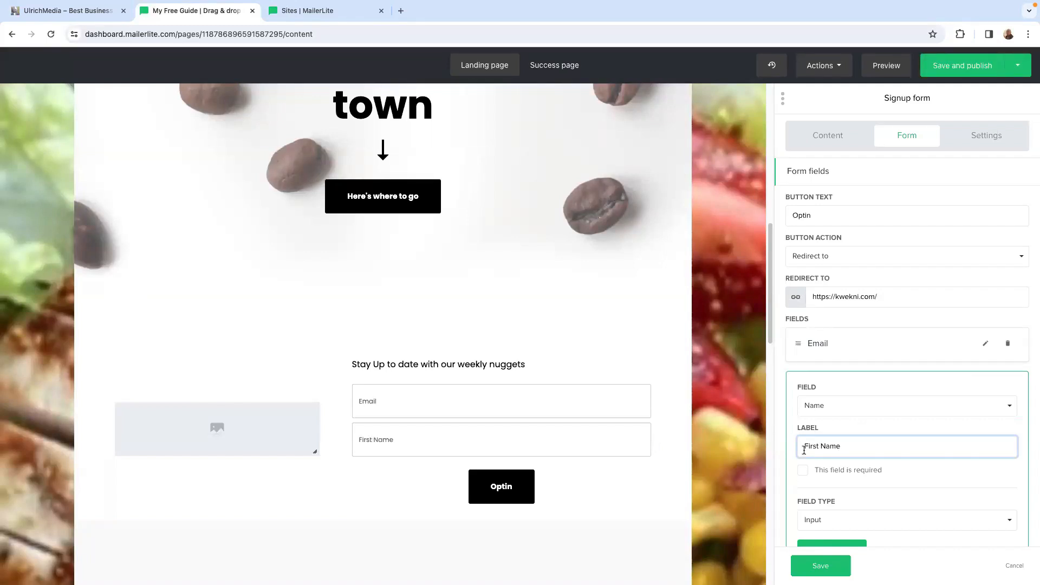
{"action": "left_click", "coordinate": [803, 472]}
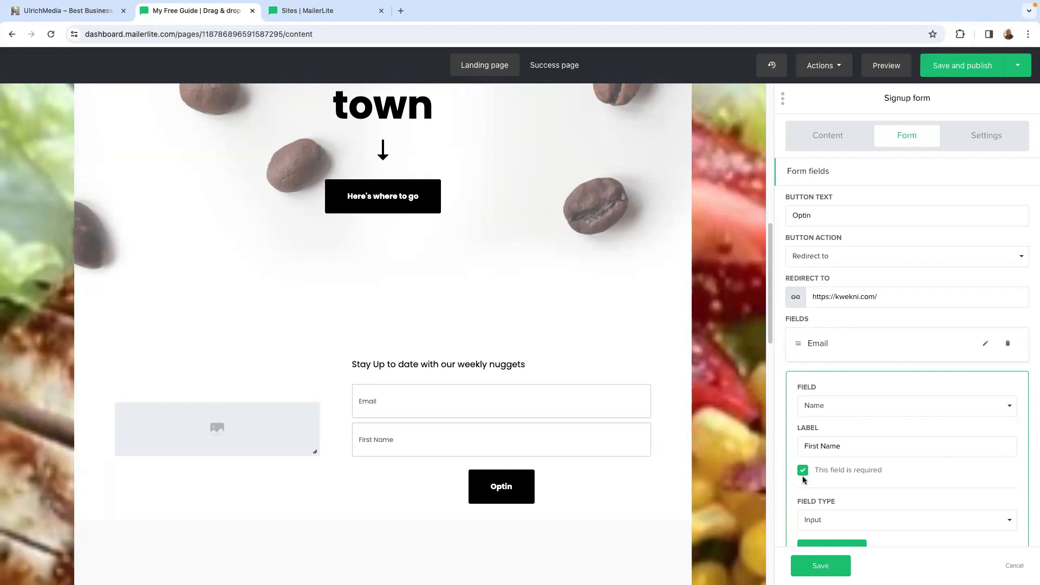
{"action": "scroll", "coordinate": [867, 477], "scroll_direction": "down", "scroll_amount": 2}
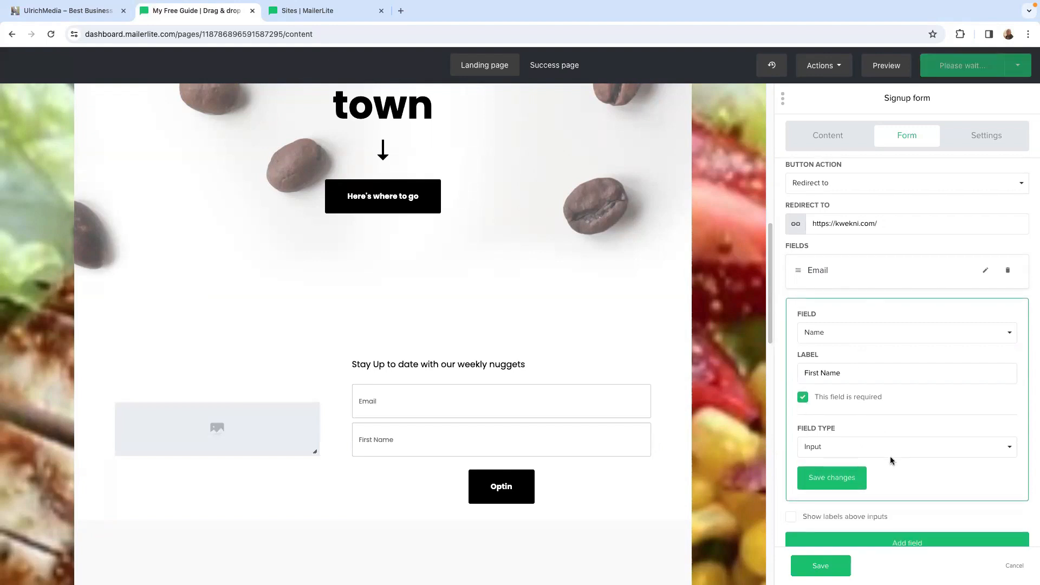
{"action": "left_click", "coordinate": [833, 478]}
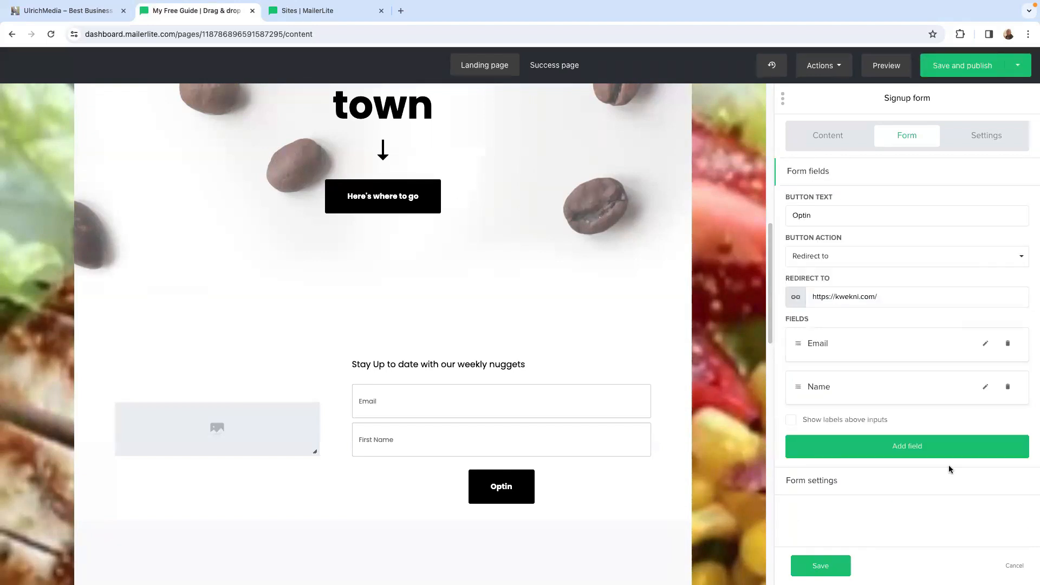
{"action": "left_click_drag", "start_coordinate": [797, 386], "coordinate": [796, 343]}
{"action": "left_click", "coordinate": [820, 567]}
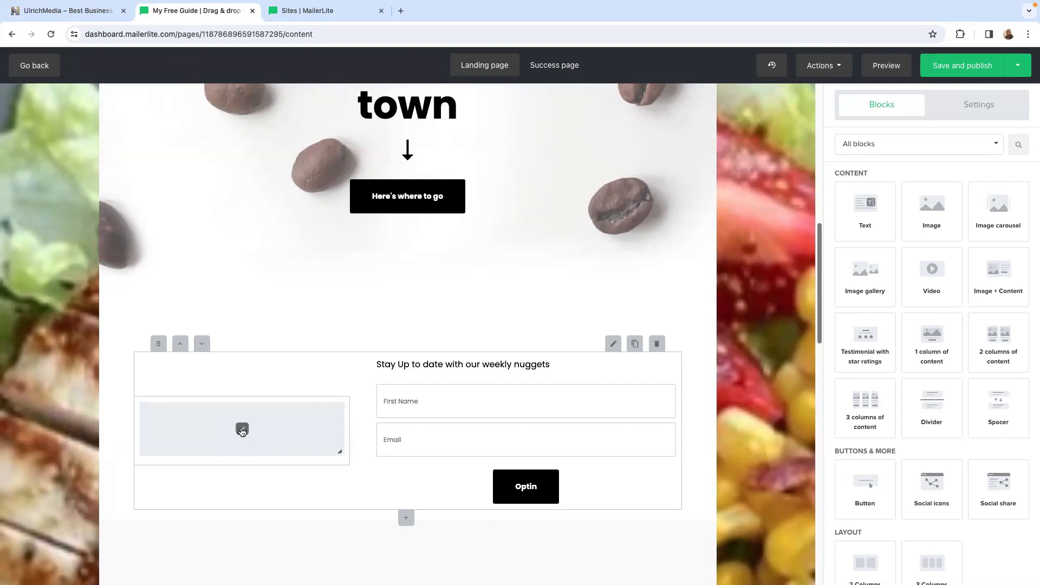
Step: Insert Screenshot 2023-11-25 at 22.38.01.png from the file manager as the signup form's image and save it
{"action": "left_click", "coordinate": [242, 430]}
{"action": "left_click", "coordinate": [816, 156]}
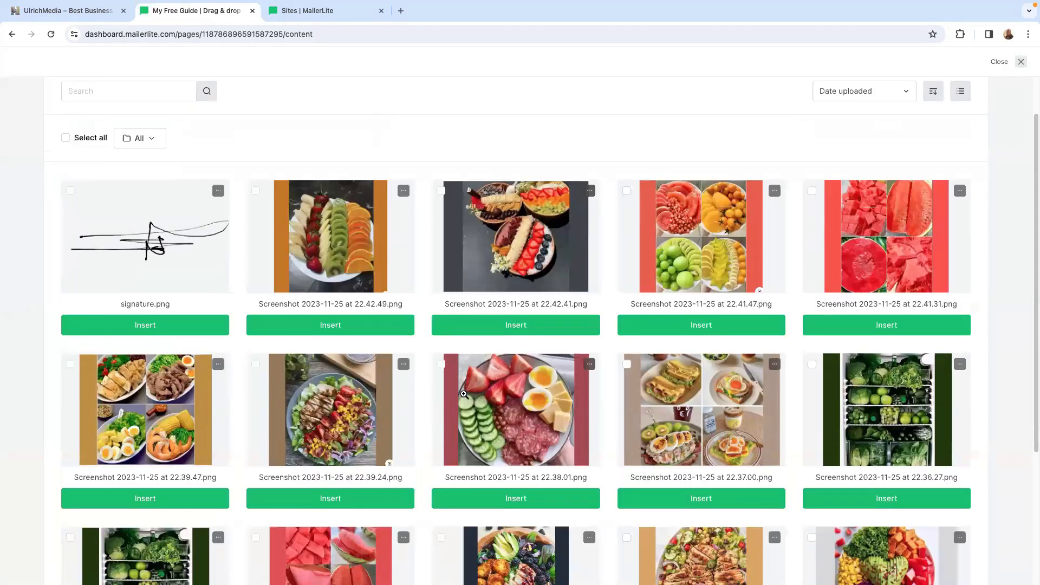
{"action": "left_click", "coordinate": [524, 495]}
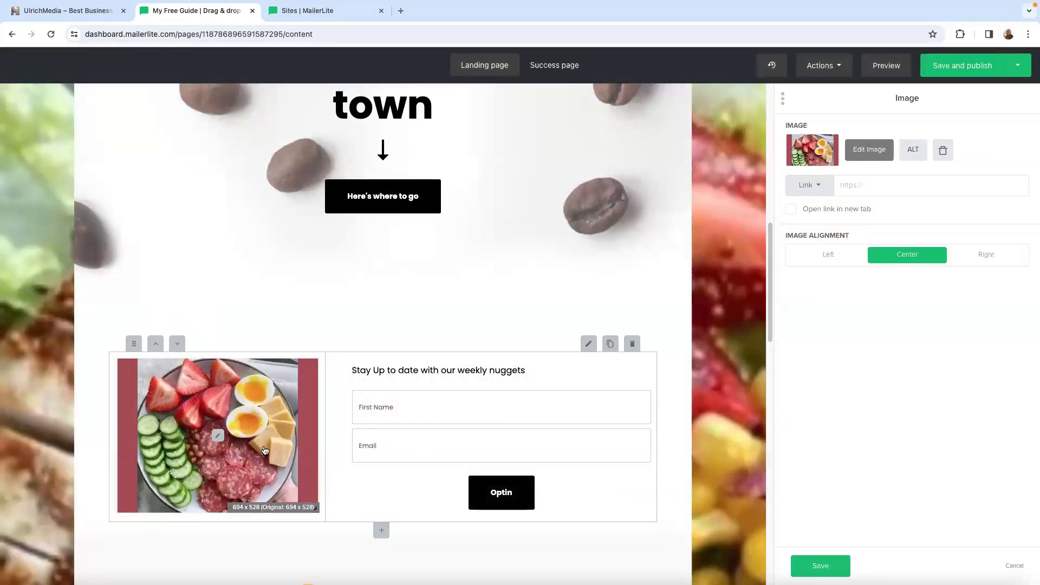
{"action": "scroll", "coordinate": [853, 353], "scroll_direction": "down", "scroll_amount": 1}
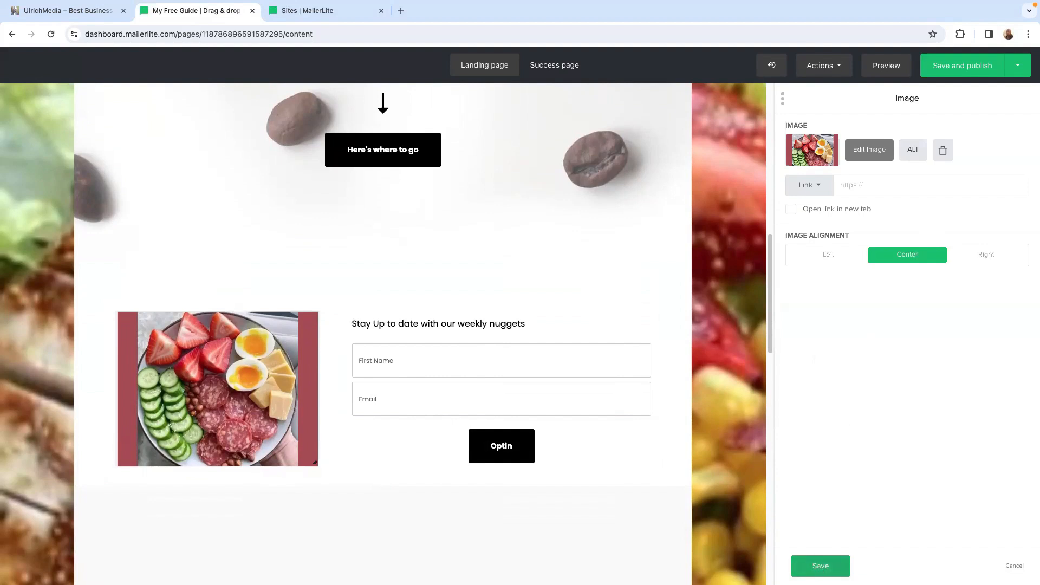
{"action": "left_click", "coordinate": [820, 567]}
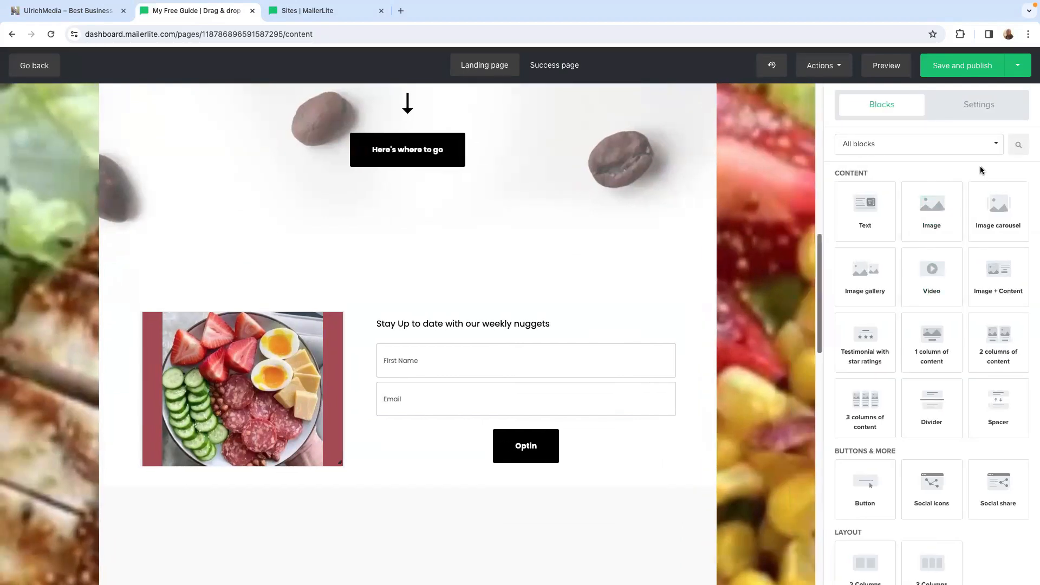
Step: Add a privacy policy statement to the signup form through its form settings
{"action": "mouse_move", "coordinate": [580, 320]}
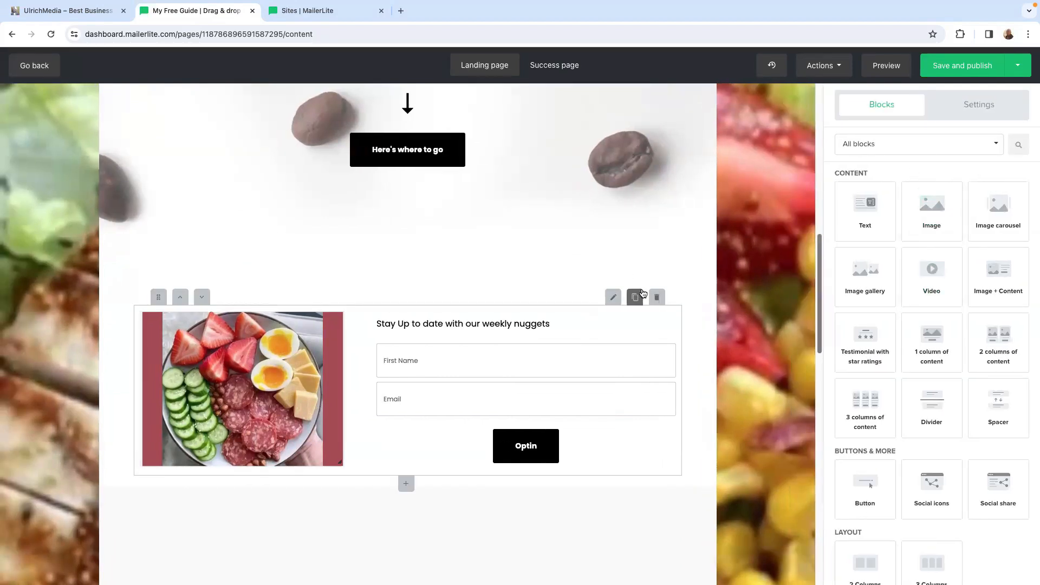
{"action": "left_click", "coordinate": [611, 300]}
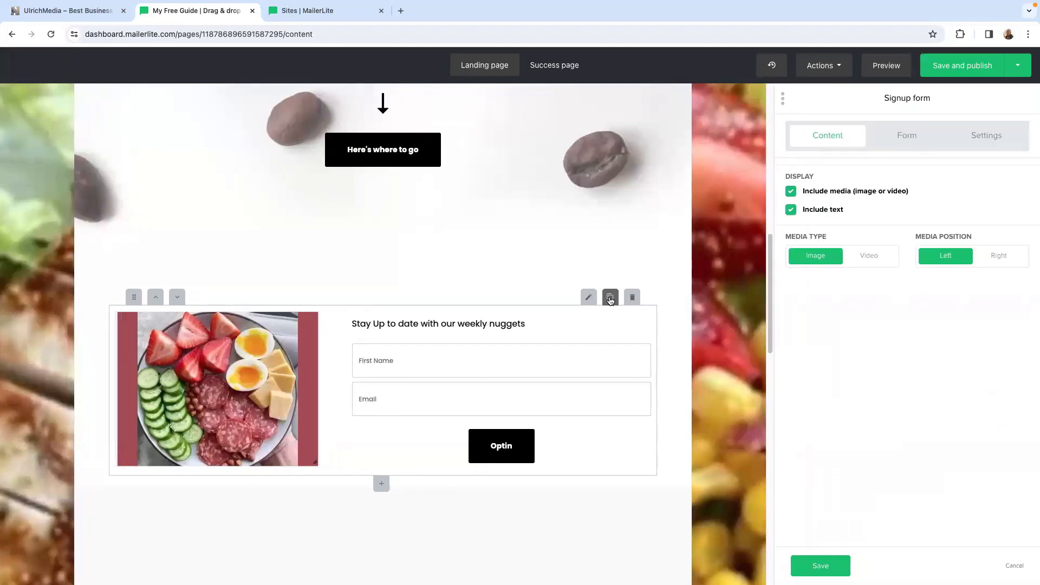
{"action": "left_click", "coordinate": [906, 137]}
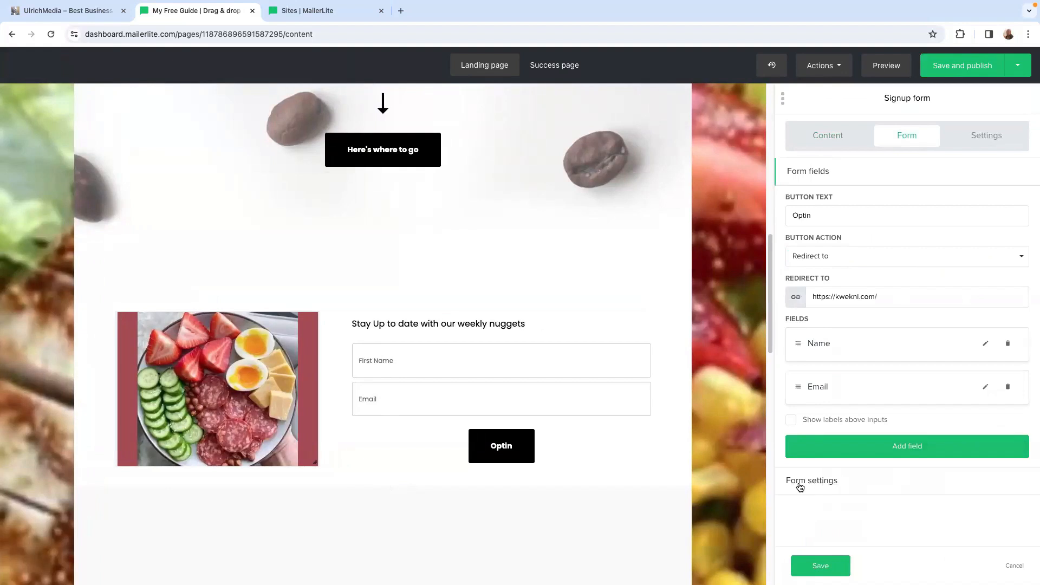
{"action": "left_click", "coordinate": [823, 485]}
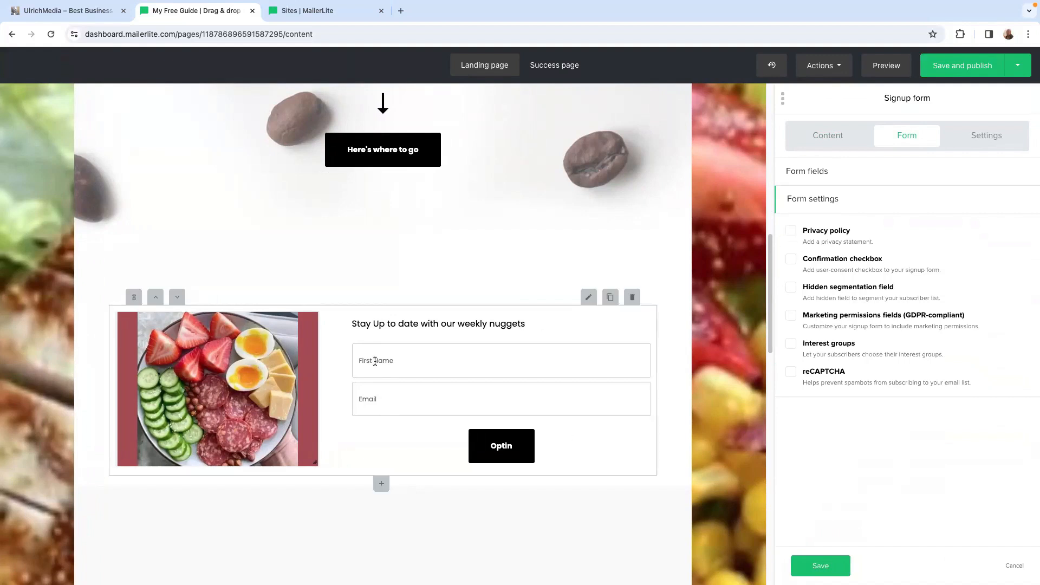
{"action": "left_click", "coordinate": [790, 232]}
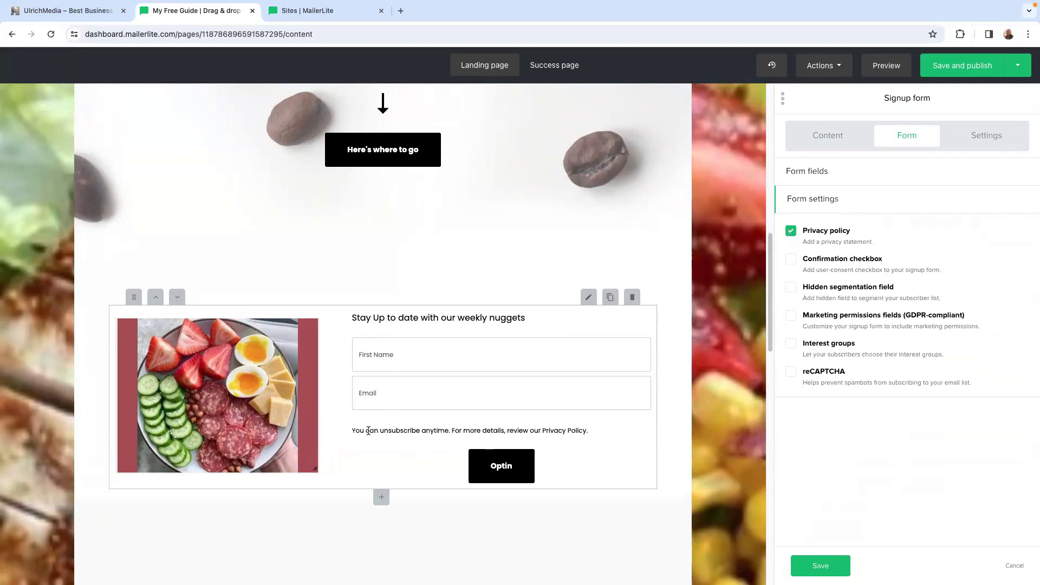
Step: Begin the privacy statement with "Upon your subscription to this newsletter, you will also receive frequent email Newsletters, promotions and Informations", keeping the unsubscribe and Privacy Policy text
{"action": "left_click", "coordinate": [572, 430]}
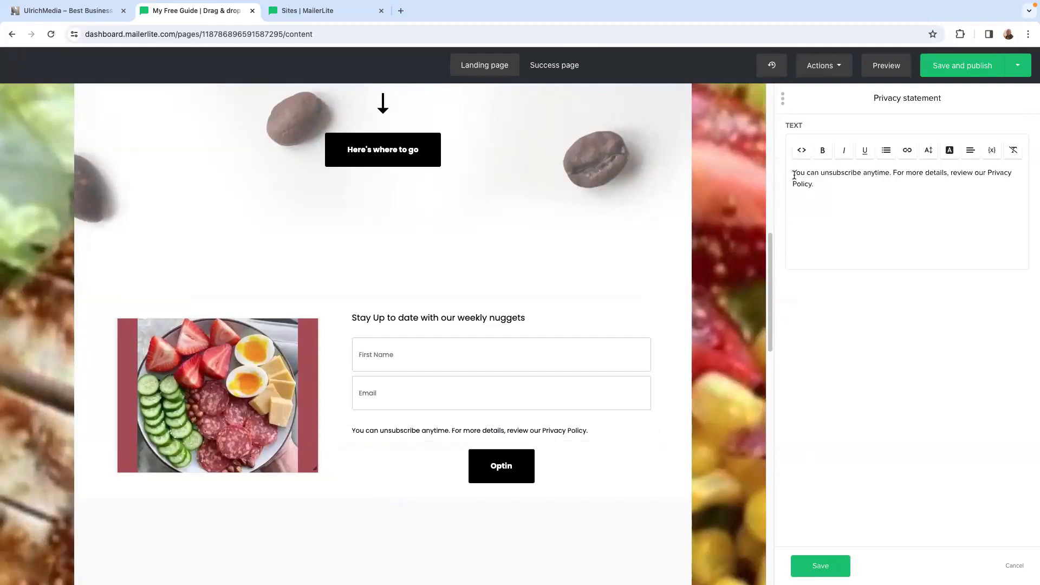
{"action": "left_click_drag", "start_coordinate": [795, 173], "coordinate": [945, 189]}
{"action": "type", "text": "Upon your subscription to this newsletter, you will also receive frequent email Newsletters, promotions and Informations. You can unsubscribe anytime. For more details, review our Privacy Policy."}
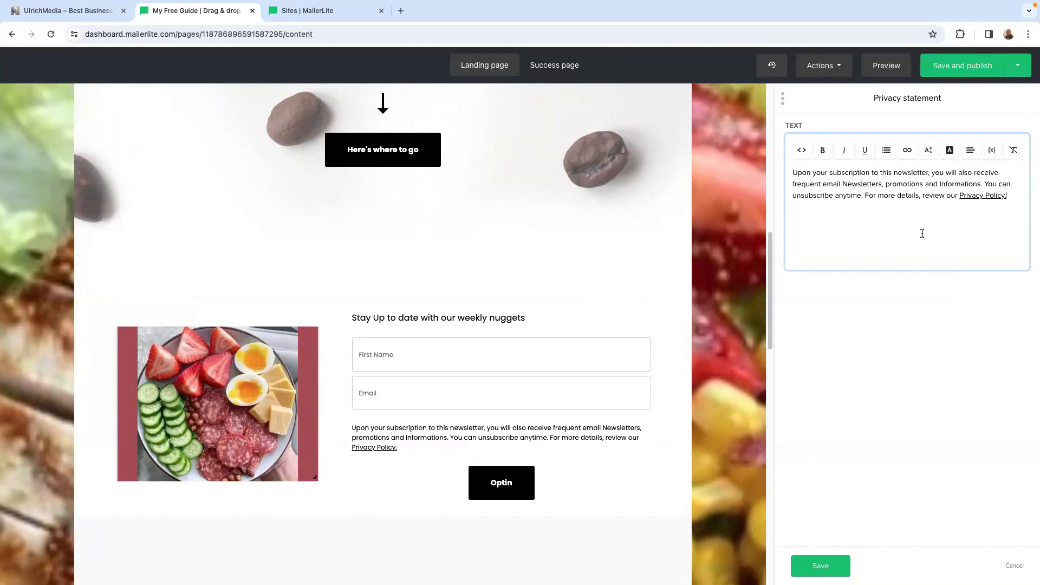
{"action": "left_click_drag", "start_coordinate": [957, 194], "coordinate": [1008, 194]}
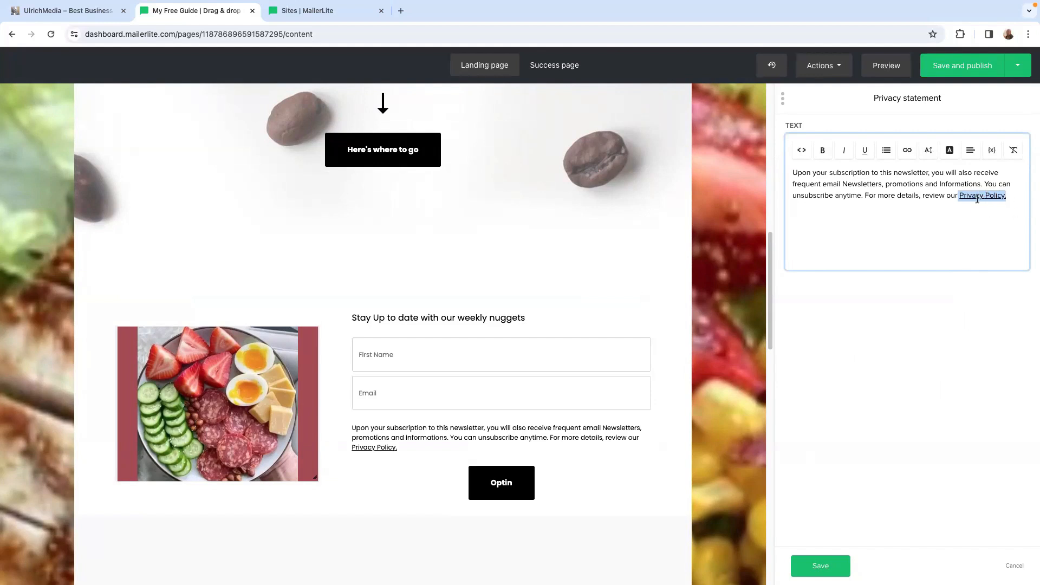
{"action": "left_click", "coordinate": [908, 150]}
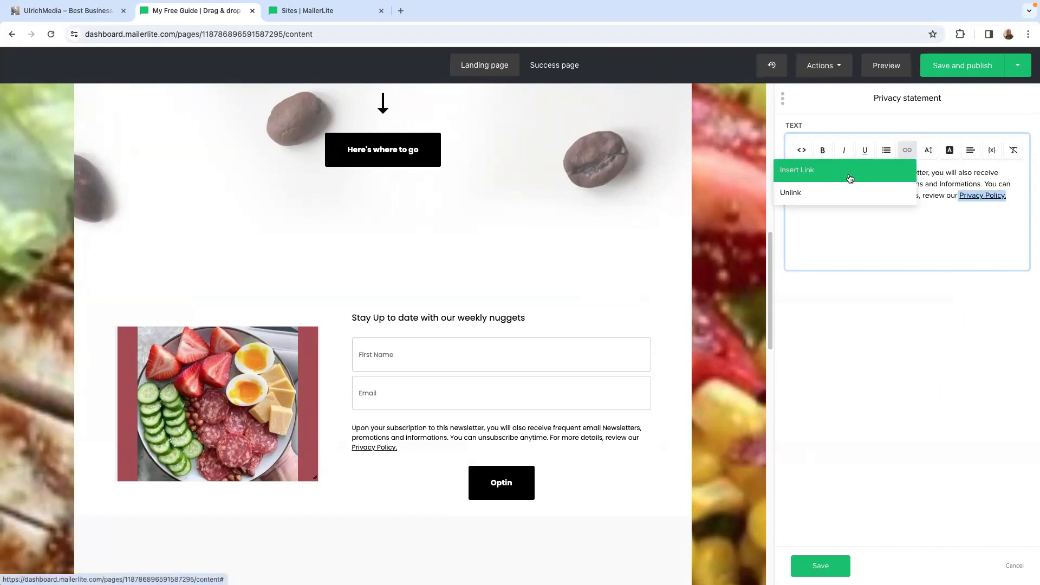
{"action": "left_click", "coordinate": [823, 172]}
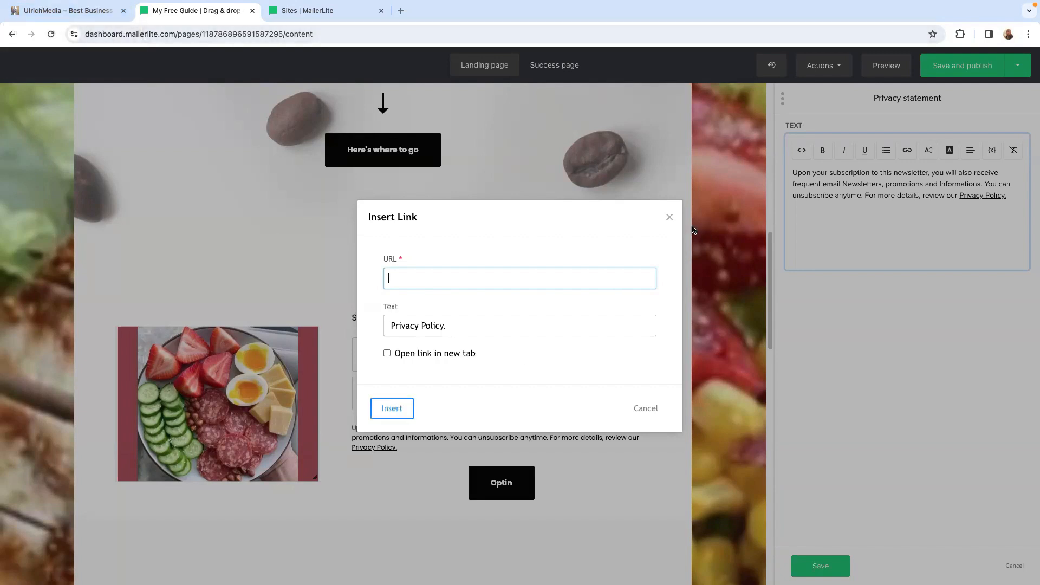
{"action": "left_click", "coordinate": [670, 218]}
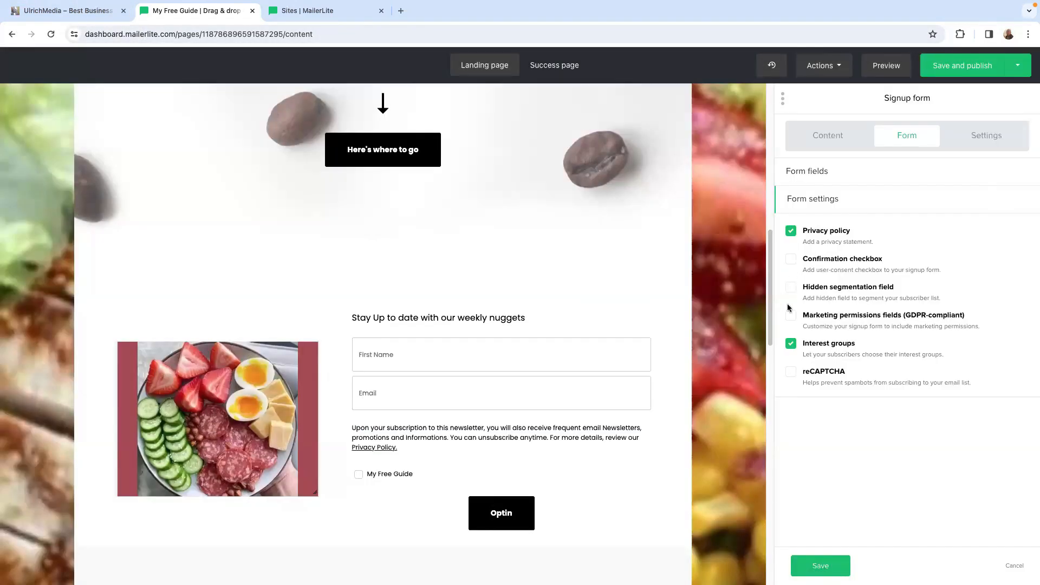
Step: Try the signup form's confirmation checkbox option, switch it off again, and save the form
{"action": "left_click", "coordinate": [792, 262]}
{"action": "left_click", "coordinate": [793, 262]}
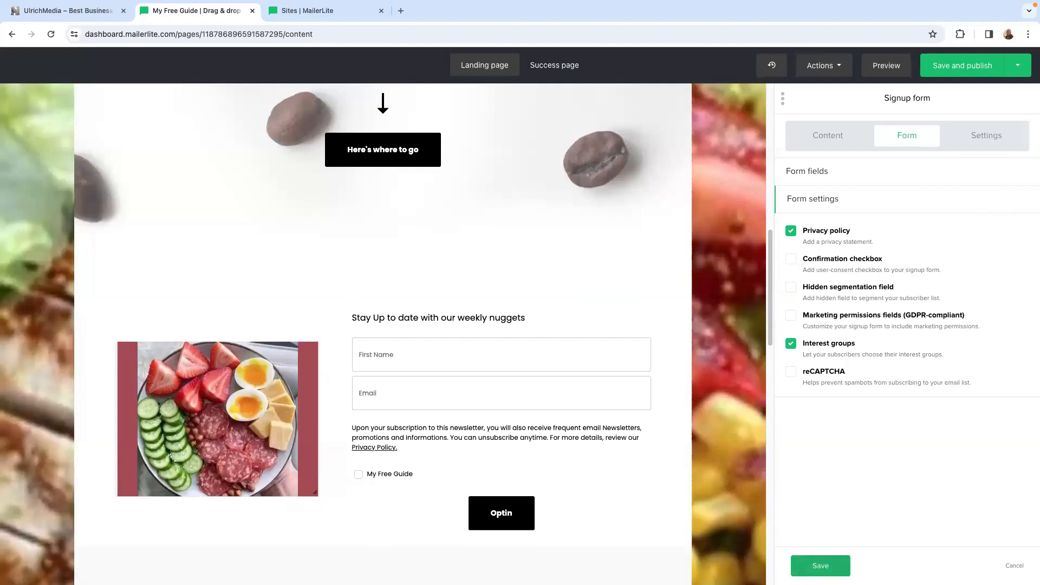
{"action": "left_click", "coordinate": [821, 566]}
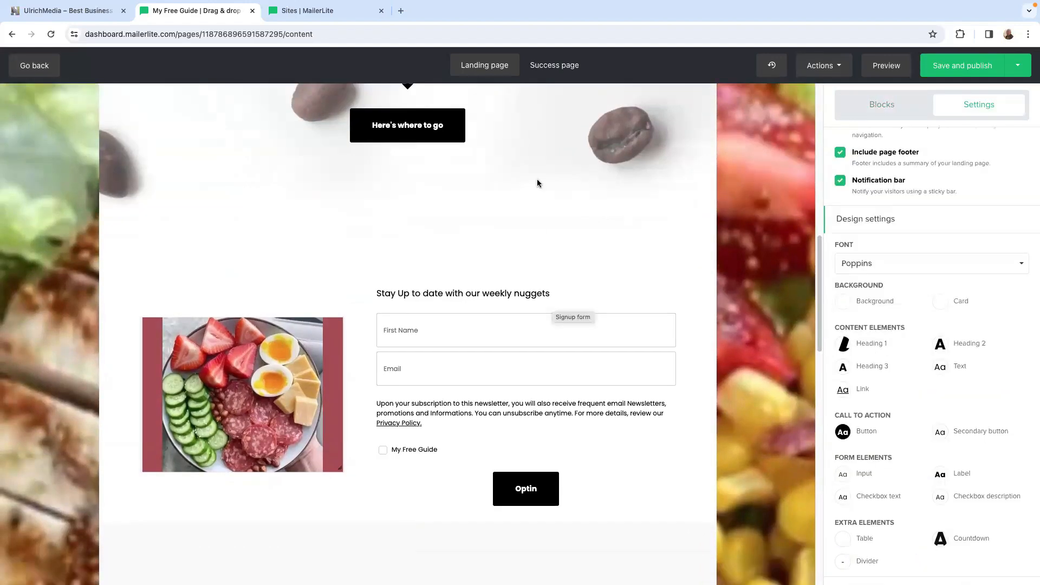
Step: Open the success page and browse the file manager for a replacement for the coffee mug image
{"action": "left_click", "coordinate": [550, 66]}
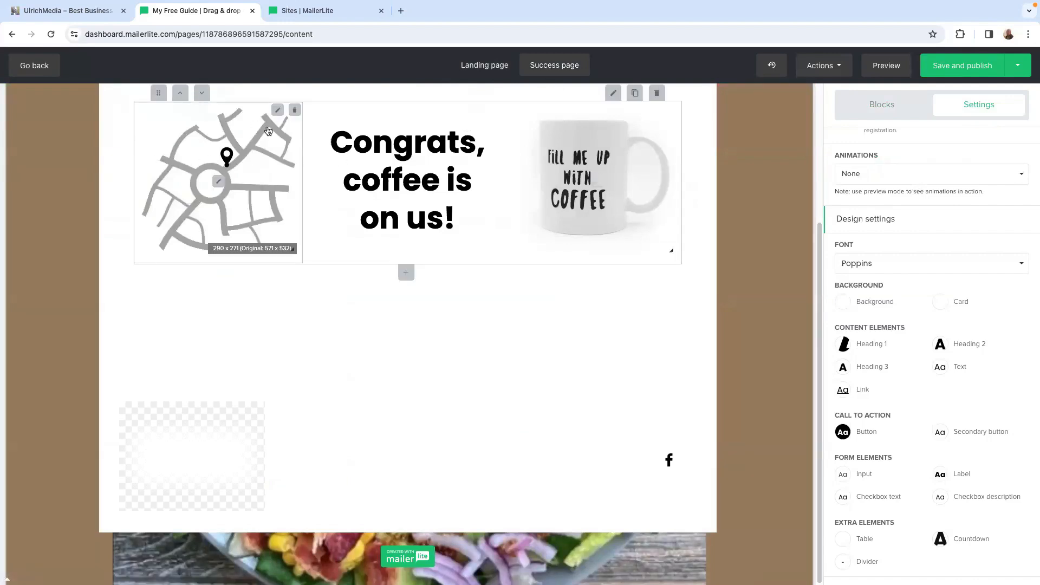
{"action": "left_click", "coordinate": [278, 110]}
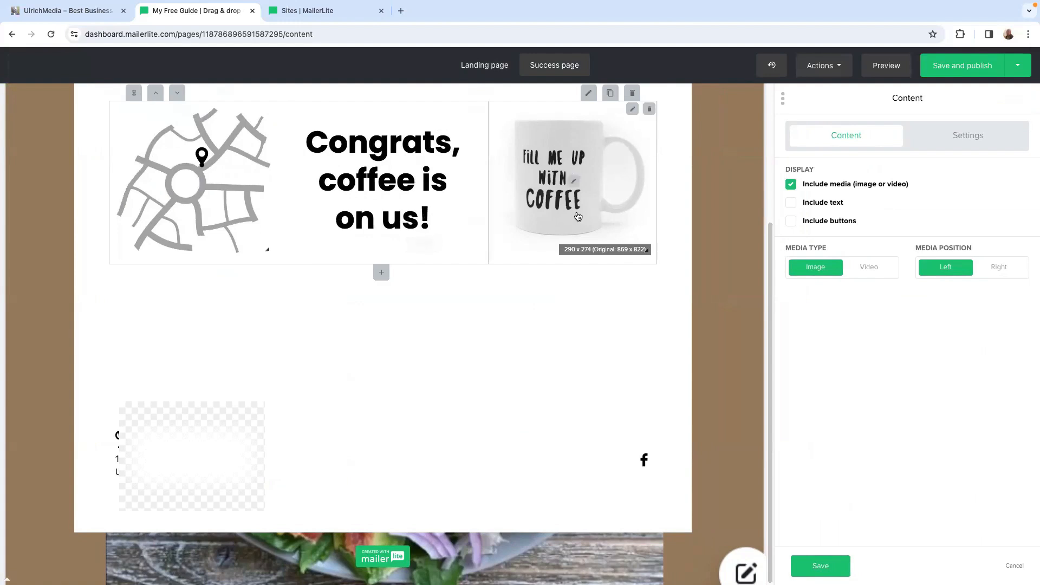
{"action": "left_click", "coordinate": [571, 183]}
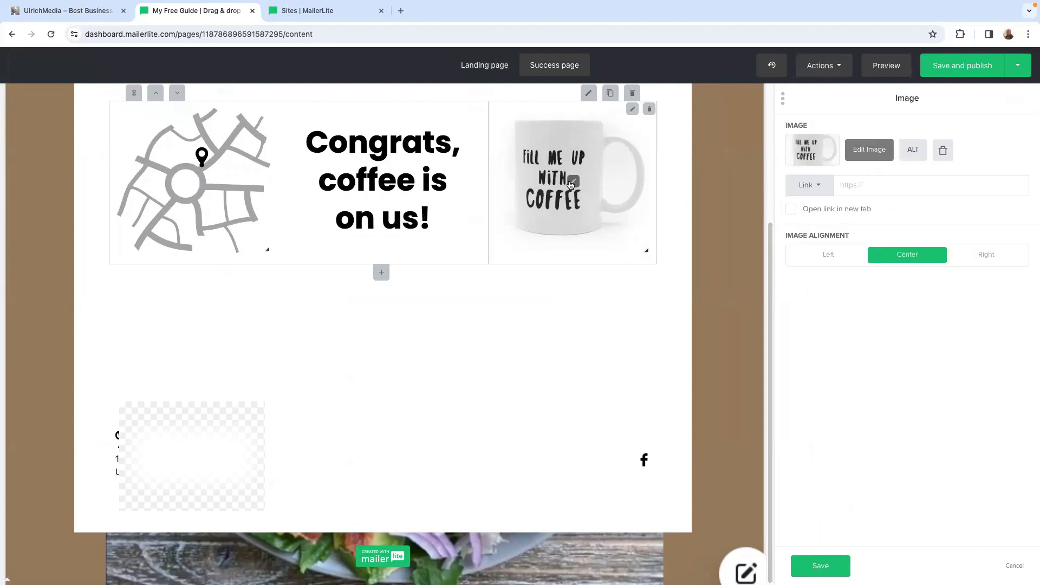
{"action": "left_click", "coordinate": [810, 154]}
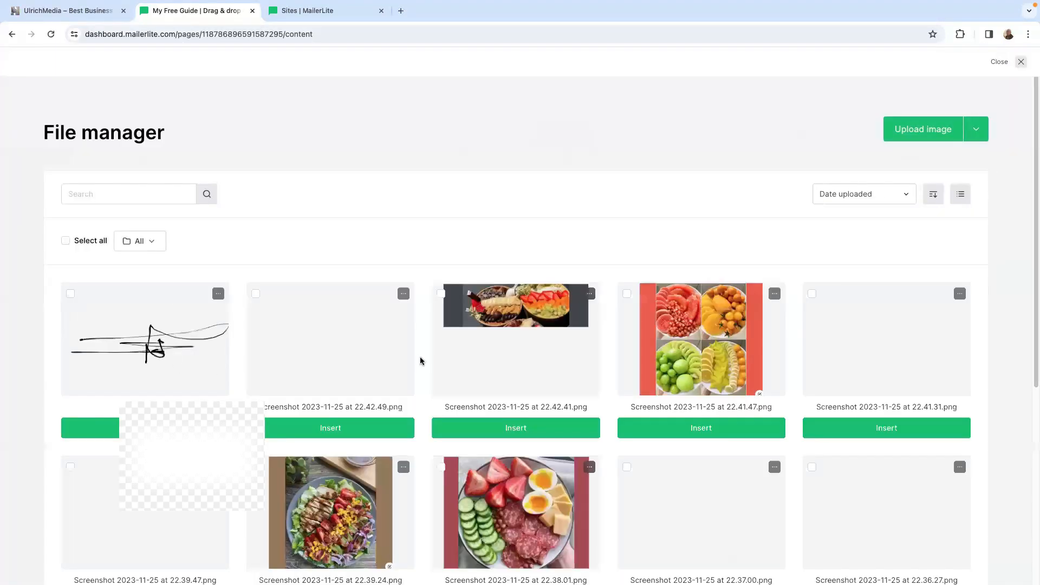
{"action": "scroll", "coordinate": [488, 364], "scroll_direction": "down", "scroll_amount": 5}
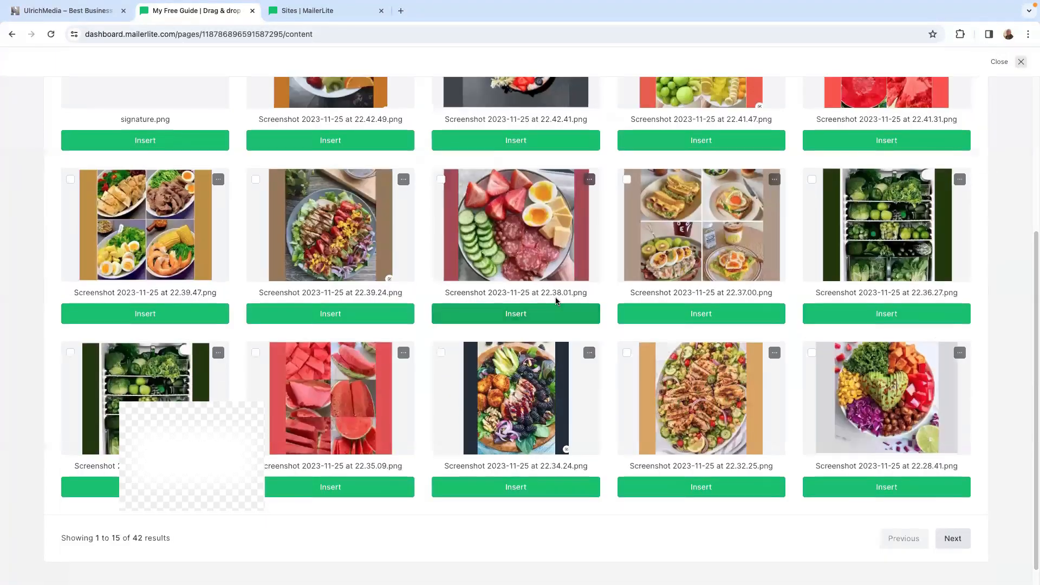
{"action": "key", "text": "Escape"}
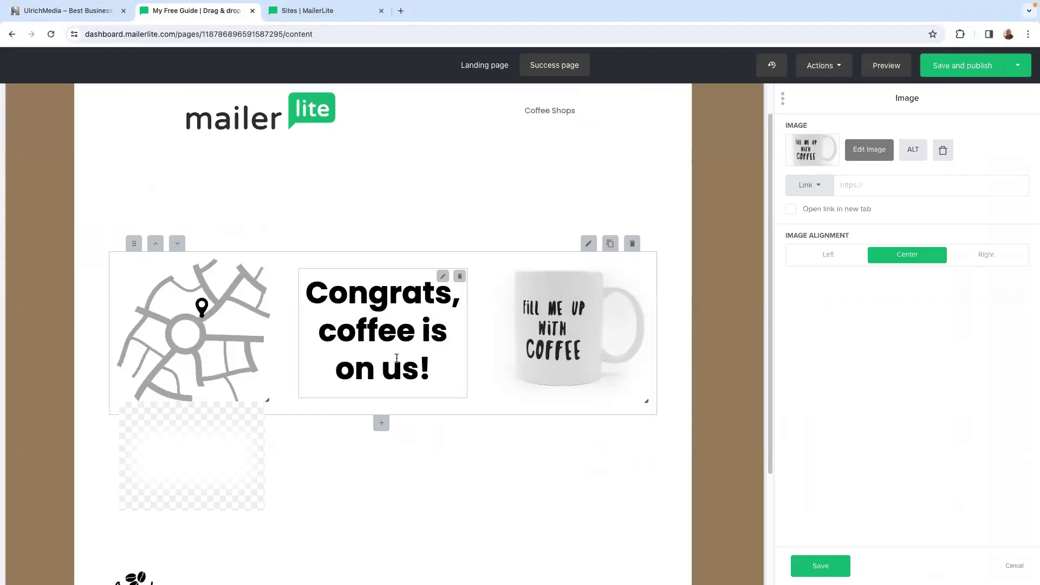
Step: Change the success page's heading to "Congrats, thanks for being there!" and save the open image settings
{"action": "left_click", "coordinate": [390, 331]}
{"action": "key", "text": "Right"}
{"action": "key", "text": "Right"}
{"action": "key", "text": "Right"}
{"action": "key", "text": "BackSpace"}
{"action": "key", "text": "BackSpace"}
{"action": "key", "text": "BackSpace"}
{"action": "key", "text": "BackSpace"}
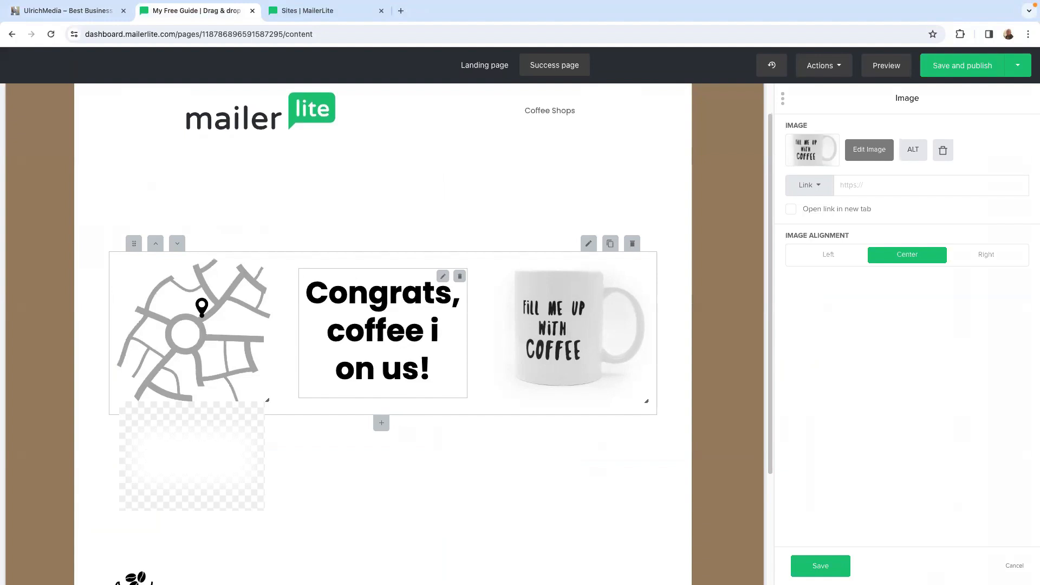
{"action": "key", "text": "BackSpace"}
{"action": "key", "text": "BackSpace"}
{"action": "key", "text": "Right"}
{"action": "key", "text": "Right"}
{"action": "key", "text": "Right"}
{"action": "key", "text": "Right"}
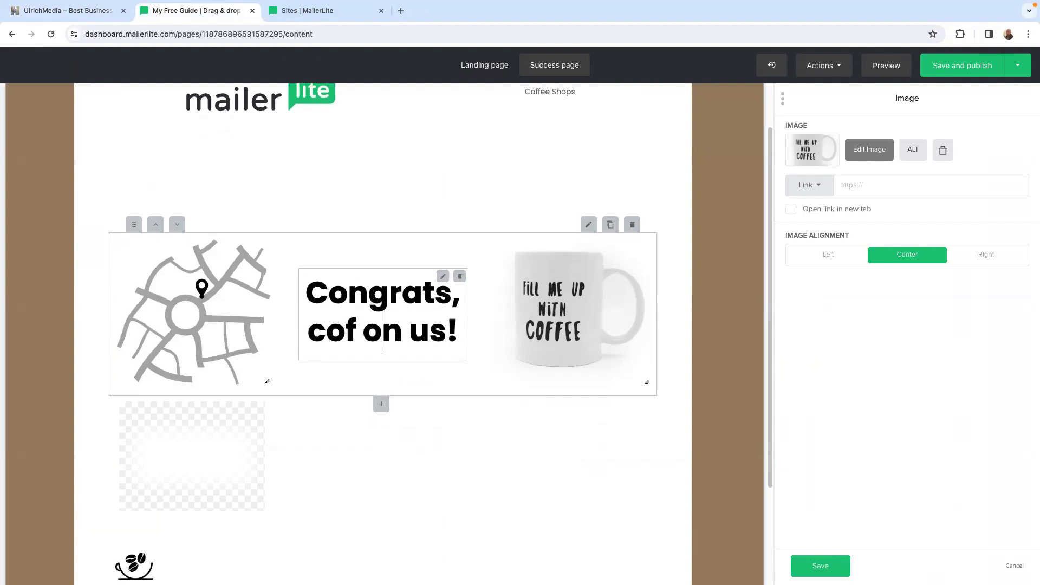
{"action": "key", "text": "BackSpace"}
{"action": "key", "text": "BackSpace"}
{"action": "key", "text": "BackSpace"}
{"action": "key", "text": "BackSpace"}
{"action": "key", "text": "BackSpace"}
{"action": "key", "text": "BackSpace"}
{"action": "key", "text": "BackSpace"}
{"action": "key", "text": "BackSpace"}
{"action": "key", "text": "BackSpace"}
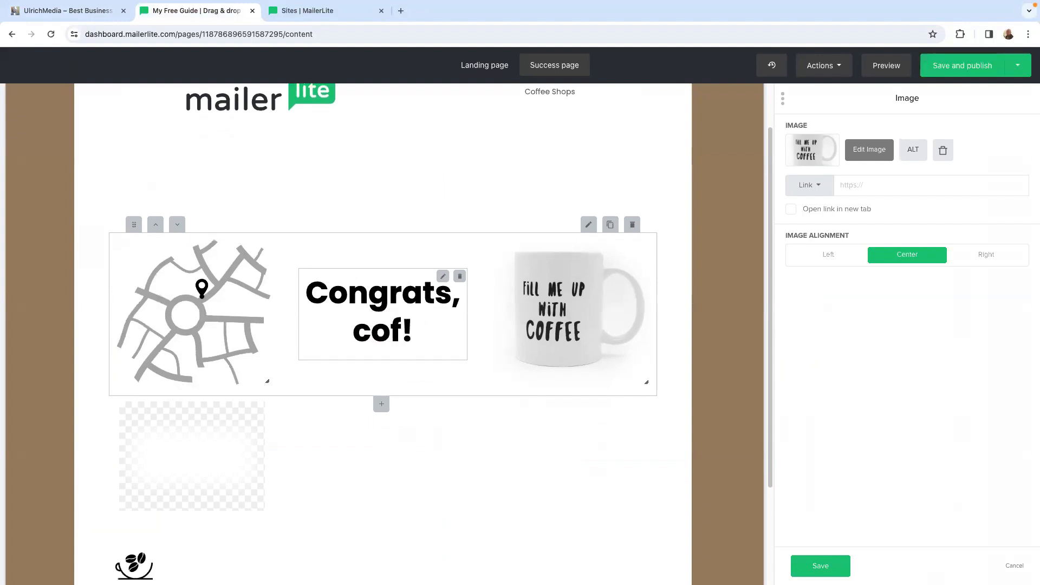
{"action": "type", "text": "thanks for being there"}
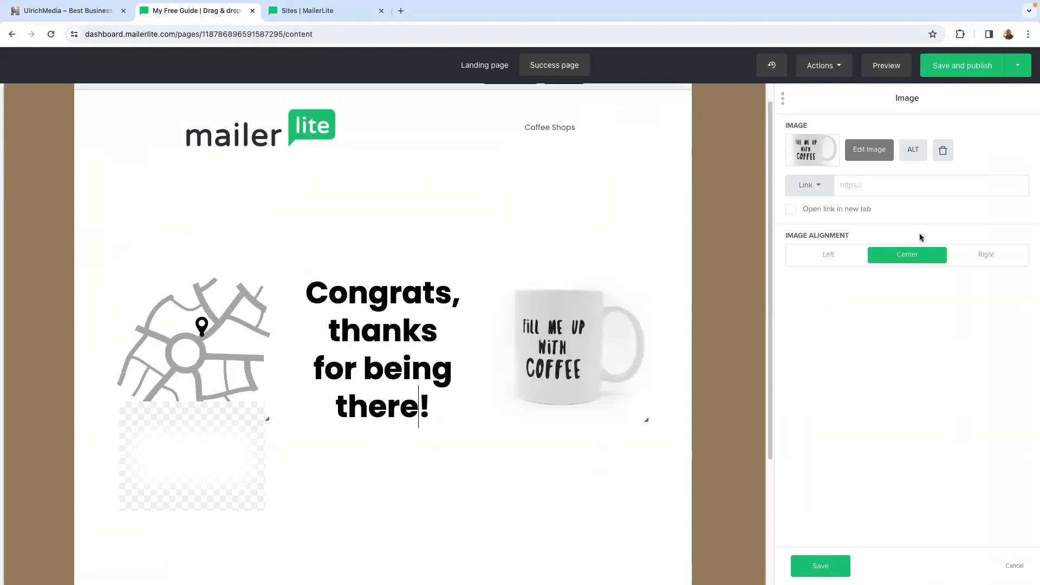
{"action": "left_click", "coordinate": [822, 572]}
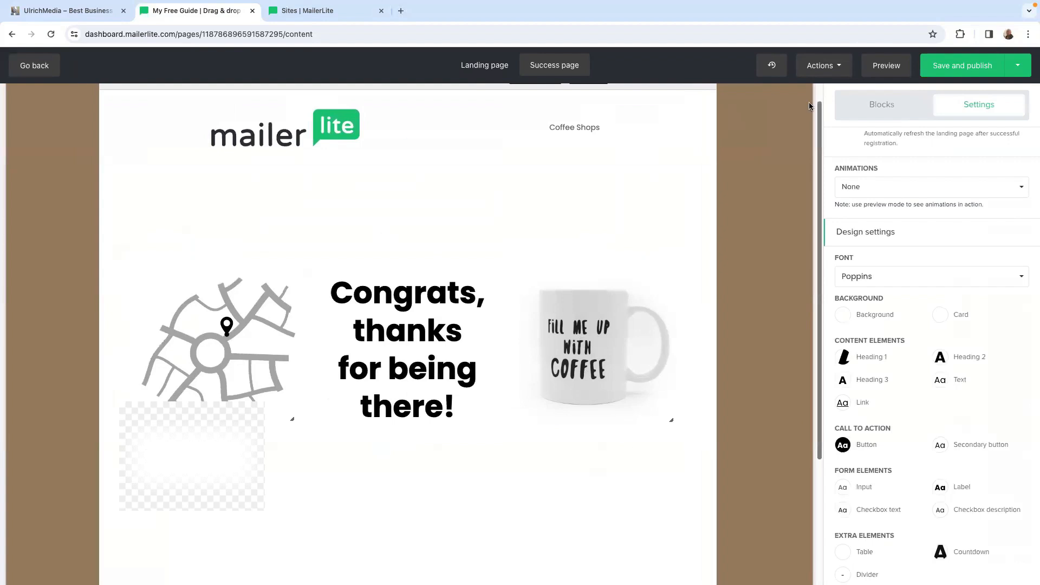
Step: Save and publish the page with landingpage as its subscribepage.io URL, leaving the SEO fields empty
{"action": "left_click", "coordinate": [964, 71]}
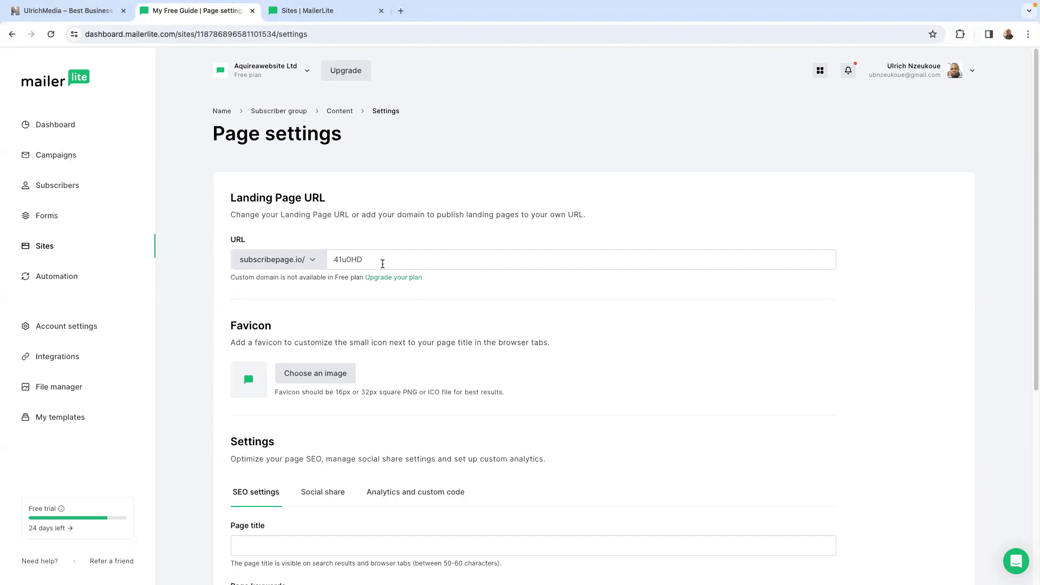
{"action": "type", "text": "landingpage"}
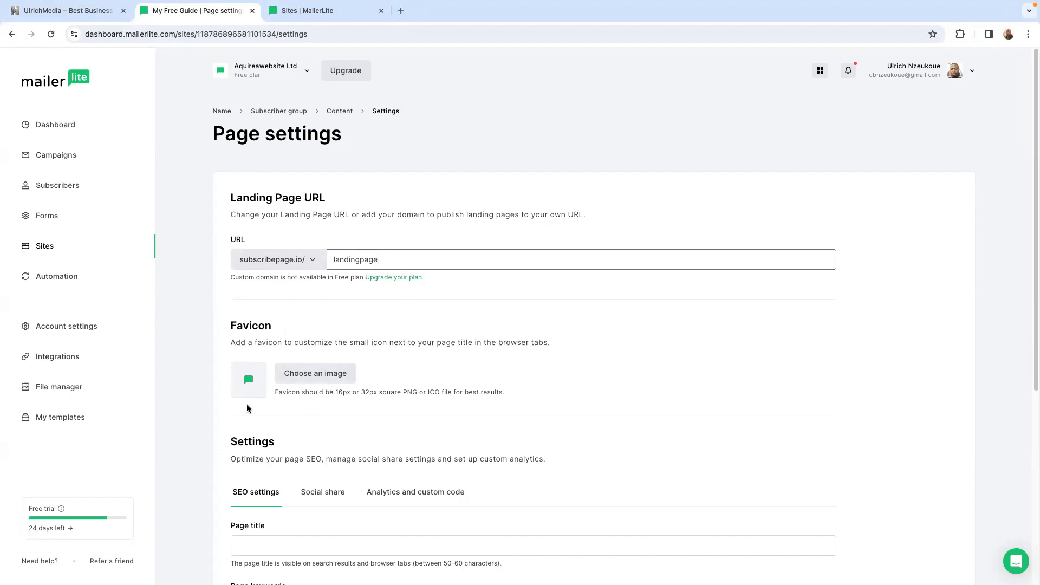
{"action": "scroll", "coordinate": [254, 455], "scroll_direction": "down", "scroll_amount": 2}
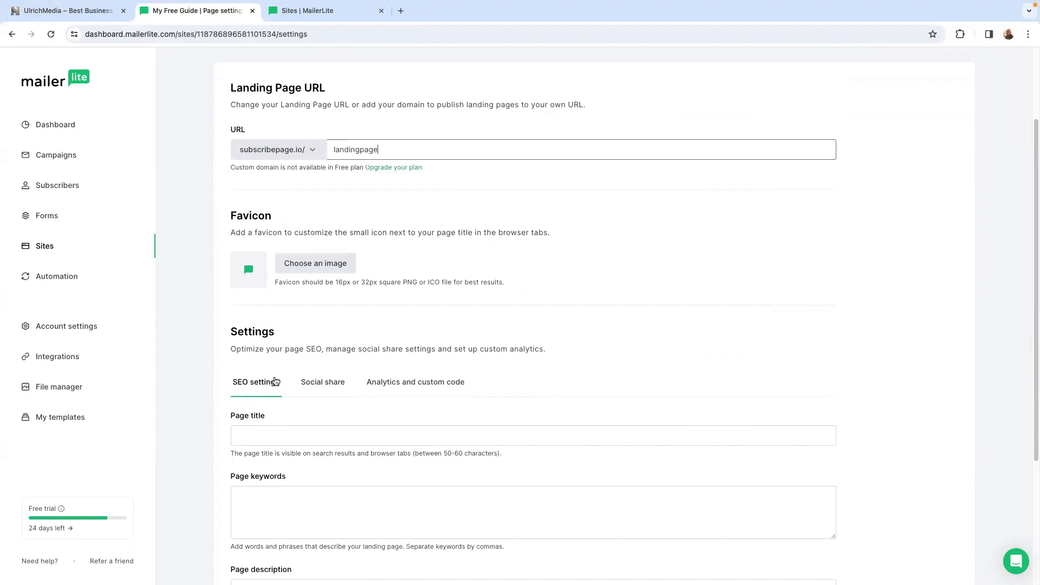
{"action": "scroll", "coordinate": [984, 543], "scroll_direction": "down", "scroll_amount": 4}
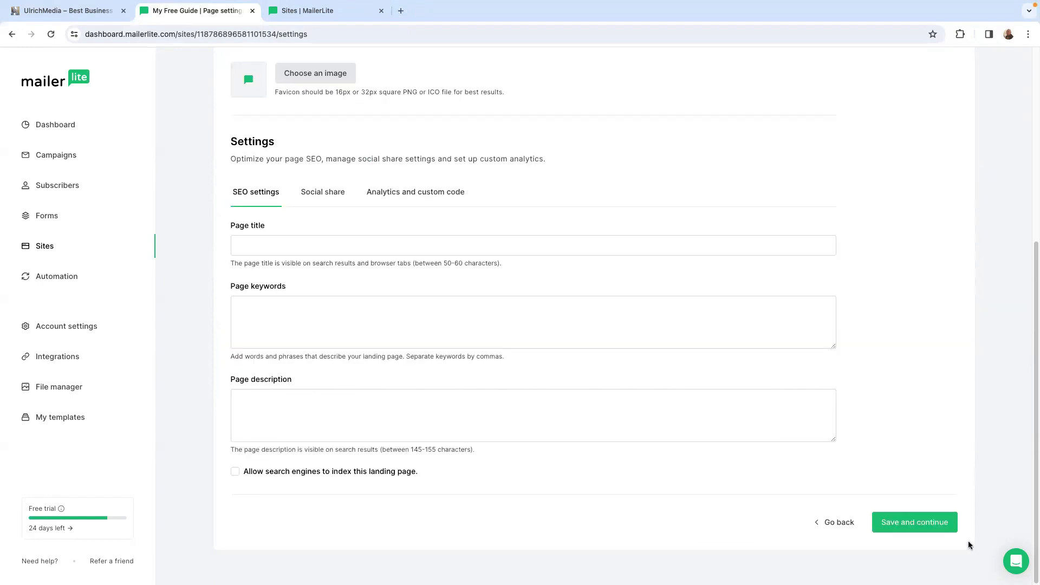
{"action": "left_click", "coordinate": [913, 524]}
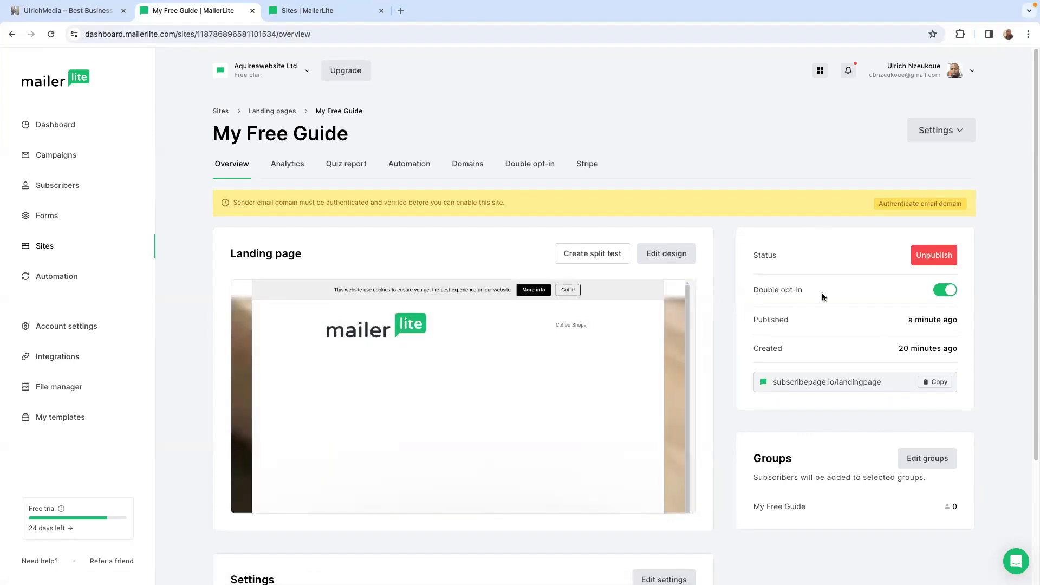
Step: Toggle the published page's double opt-in, and look over its analytics and the account's automations
{"action": "left_click", "coordinate": [942, 292]}
{"action": "left_click", "coordinate": [291, 168]}
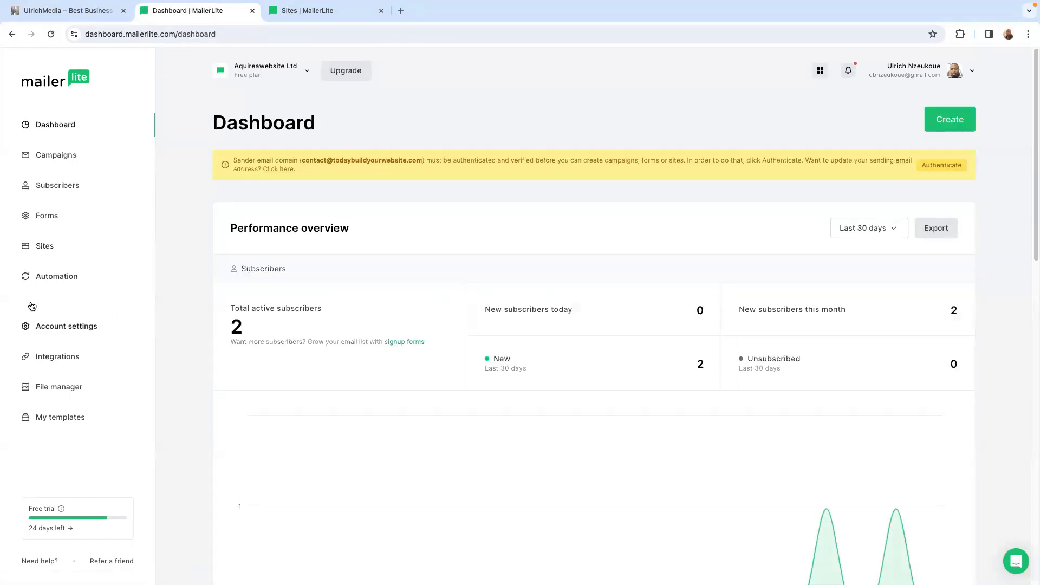
{"action": "left_click", "coordinate": [60, 280]}
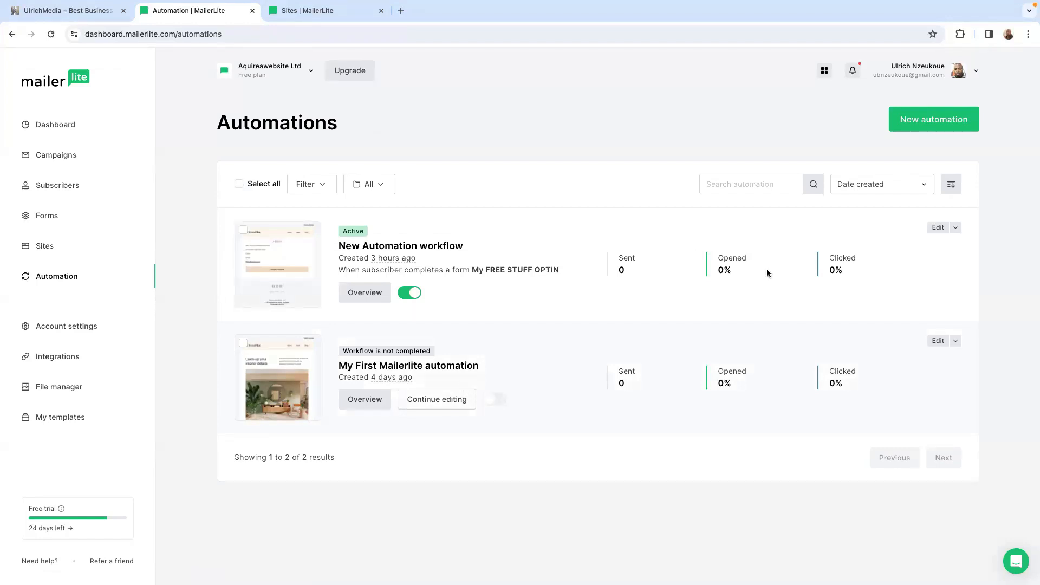
Step: Start a new automation and look through the available workflow templates, from welcome emails to e-commerce
{"action": "left_click", "coordinate": [924, 120]}
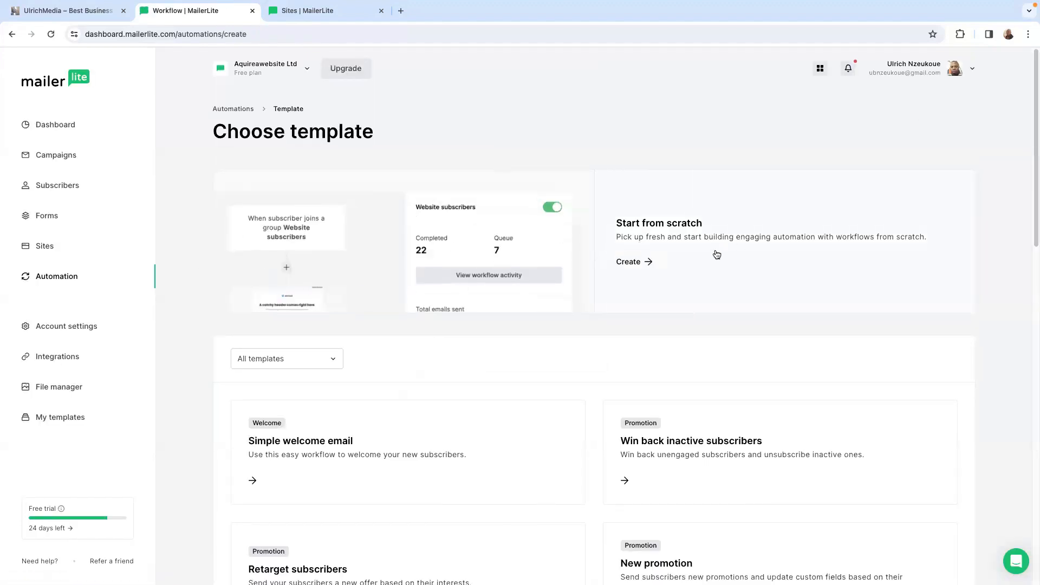
{"action": "scroll", "coordinate": [716, 261], "scroll_direction": "down", "scroll_amount": 1}
{"action": "scroll", "coordinate": [716, 261], "scroll_direction": "up", "scroll_amount": 1}
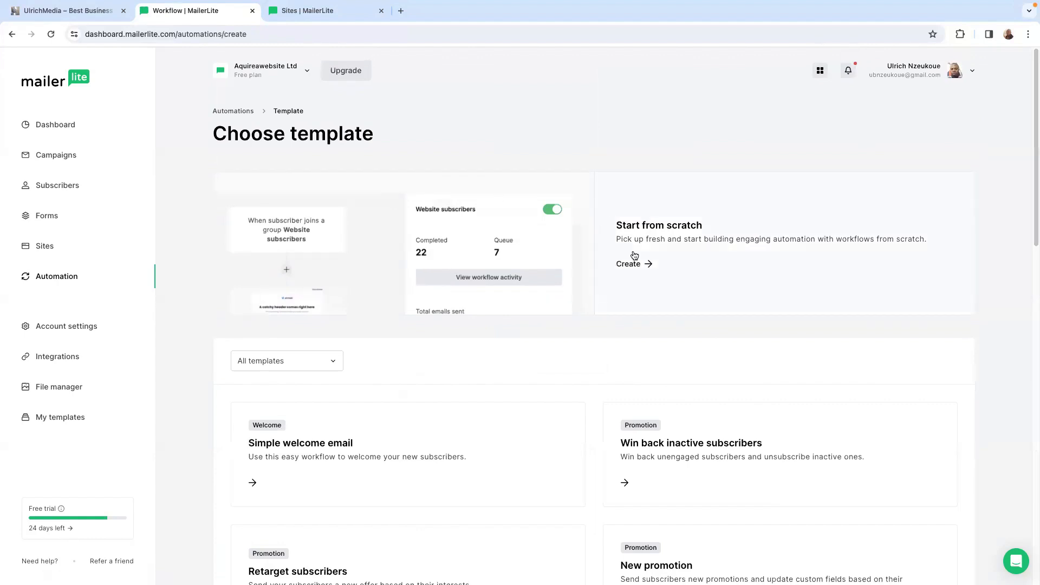
{"action": "scroll", "coordinate": [219, 415], "scroll_direction": "down", "scroll_amount": 1}
{"action": "scroll", "coordinate": [497, 420], "scroll_direction": "down", "scroll_amount": 3}
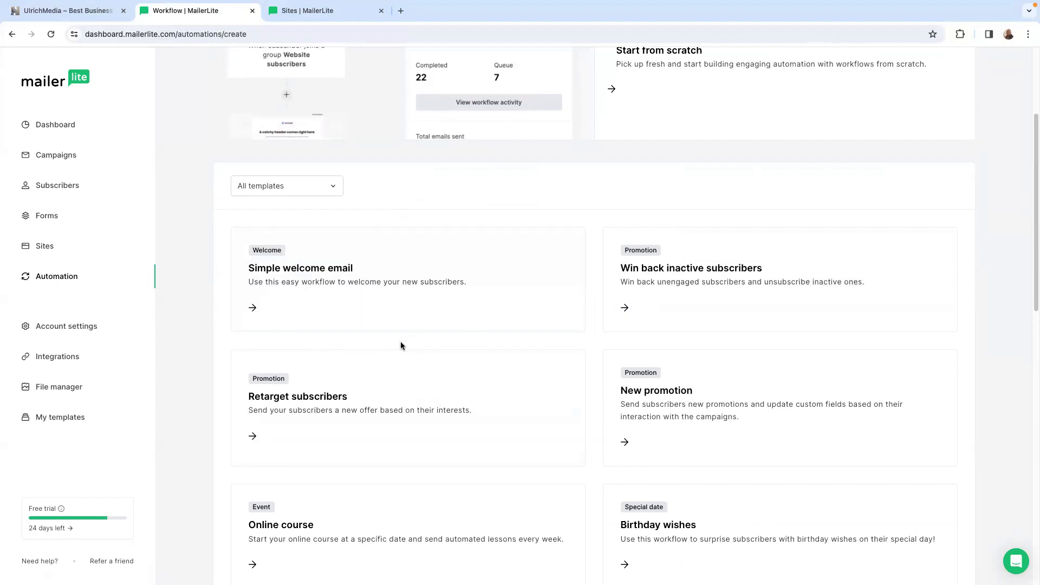
{"action": "scroll", "coordinate": [375, 415], "scroll_direction": "down", "scroll_amount": 2}
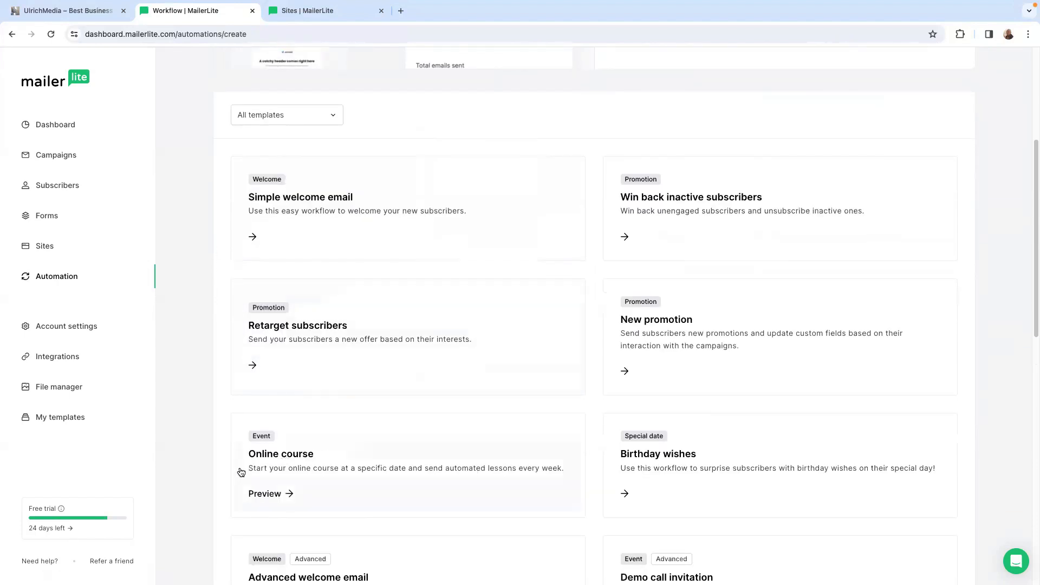
{"action": "scroll", "coordinate": [334, 519], "scroll_direction": "down", "scroll_amount": 3}
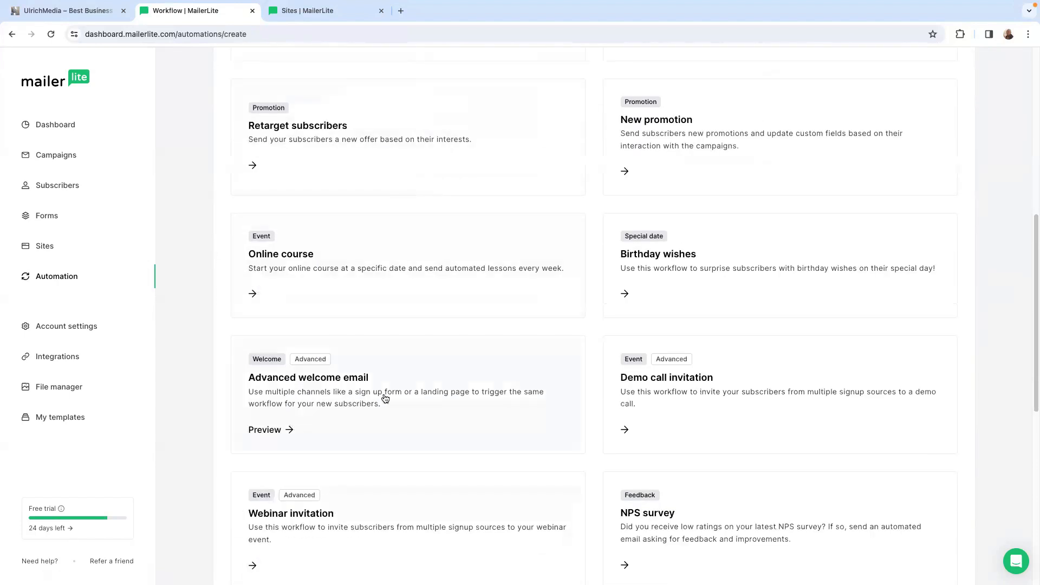
{"action": "scroll", "coordinate": [424, 501], "scroll_direction": "up", "scroll_amount": 2}
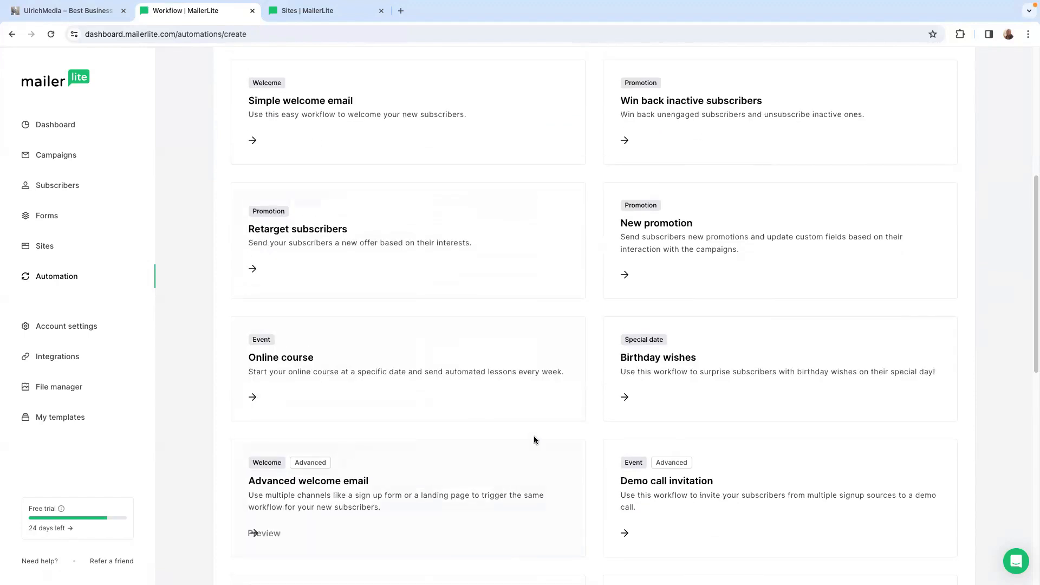
{"action": "scroll", "coordinate": [734, 487], "scroll_direction": "up", "scroll_amount": 5}
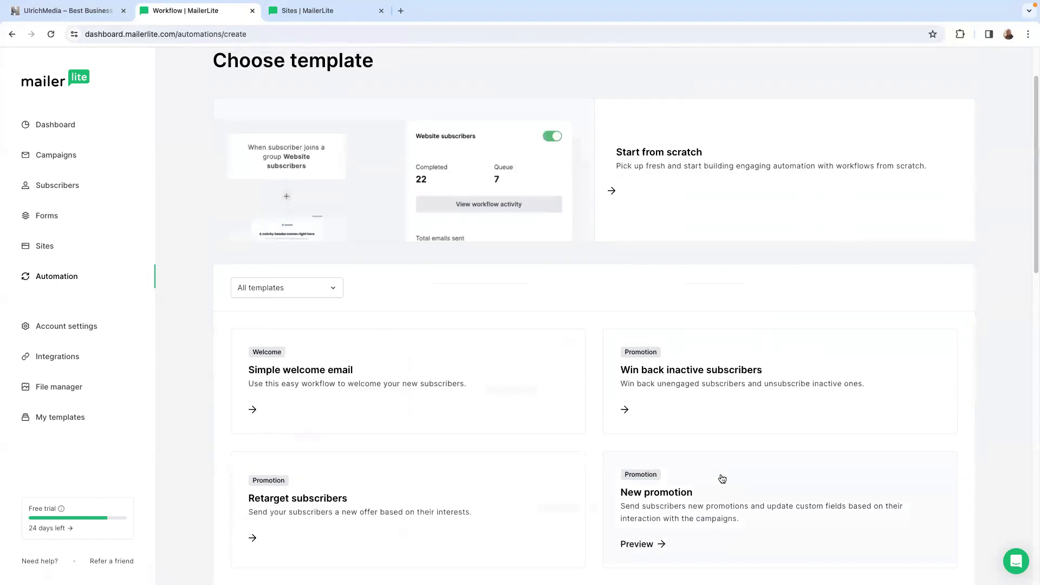
{"action": "scroll", "coordinate": [715, 472], "scroll_direction": "down", "scroll_amount": 2}
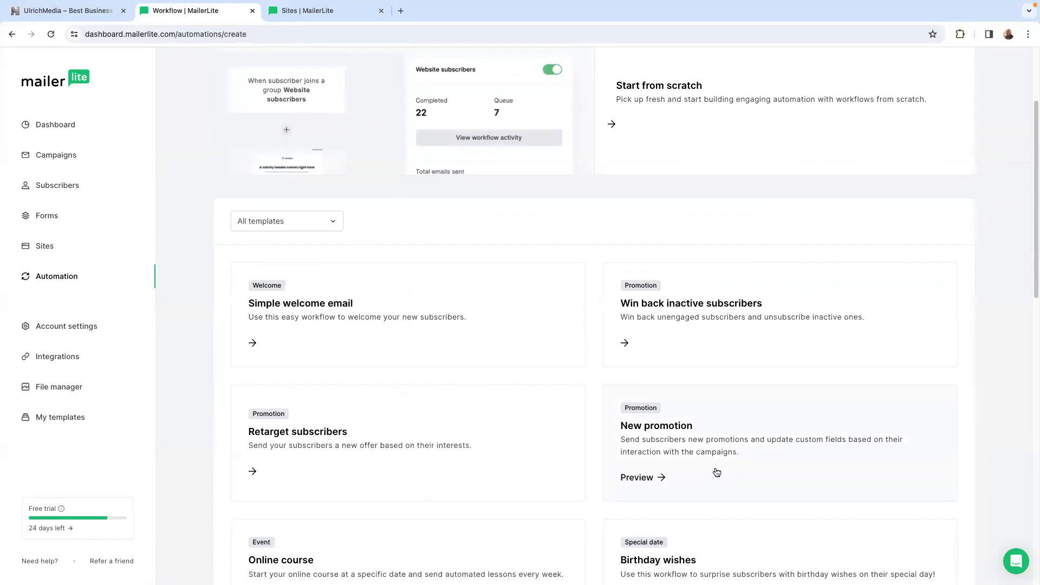
{"action": "scroll", "coordinate": [717, 472], "scroll_direction": "down", "scroll_amount": 10}
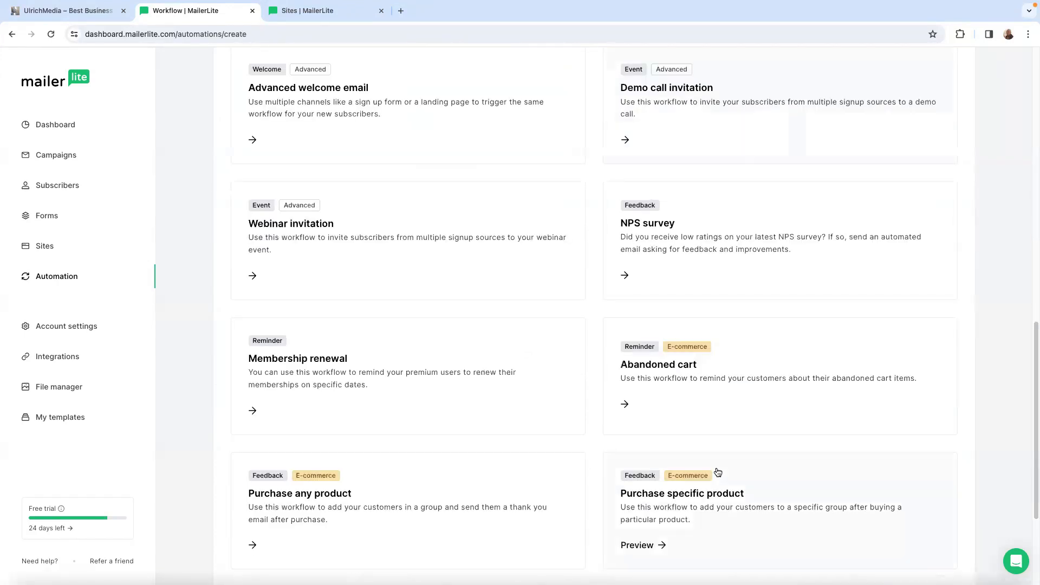
{"action": "scroll", "coordinate": [718, 473], "scroll_direction": "up", "scroll_amount": 10}
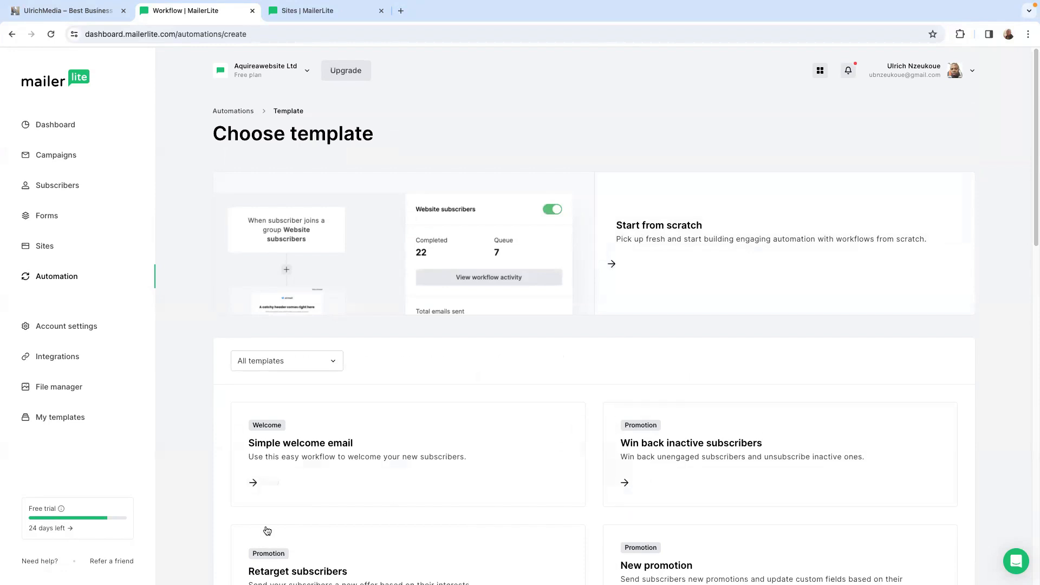
{"action": "scroll", "coordinate": [579, 448], "scroll_direction": "down", "scroll_amount": 5}
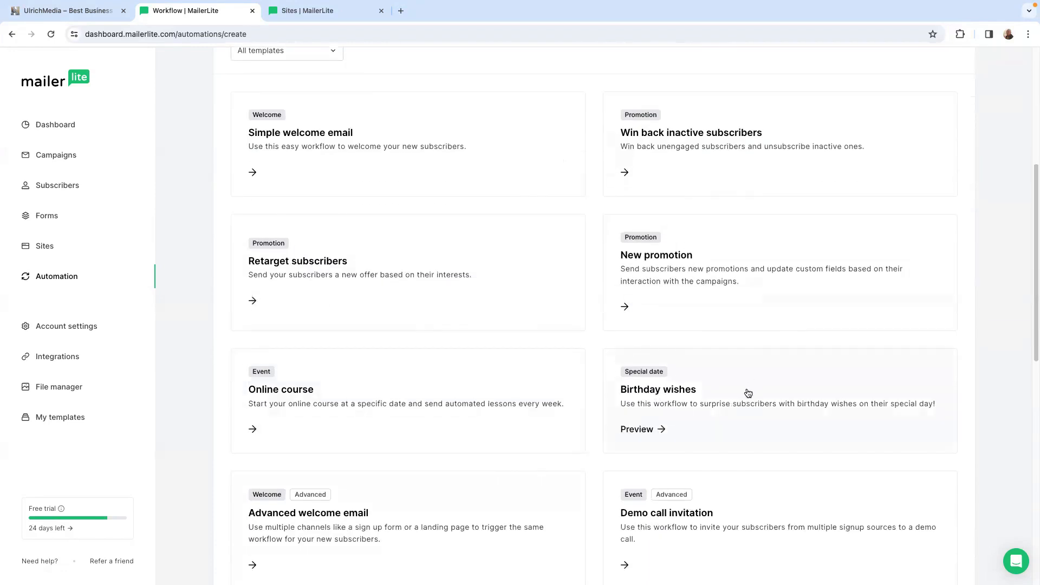
{"action": "scroll", "coordinate": [650, 401], "scroll_direction": "down", "scroll_amount": 1}
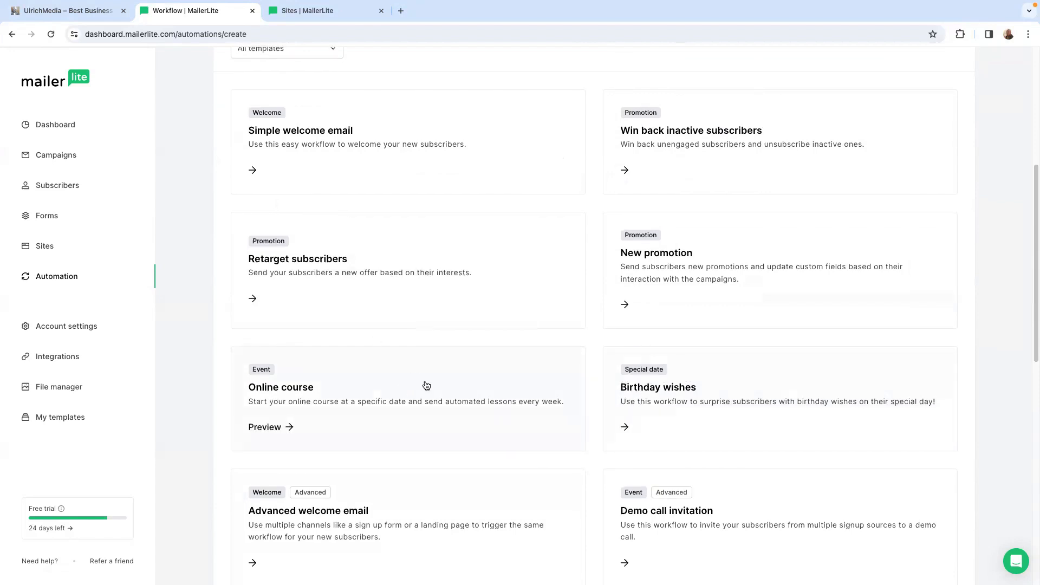
{"action": "scroll", "coordinate": [537, 383], "scroll_direction": "up", "scroll_amount": 4}
{"action": "scroll", "coordinate": [542, 379], "scroll_direction": "down", "scroll_amount": 2}
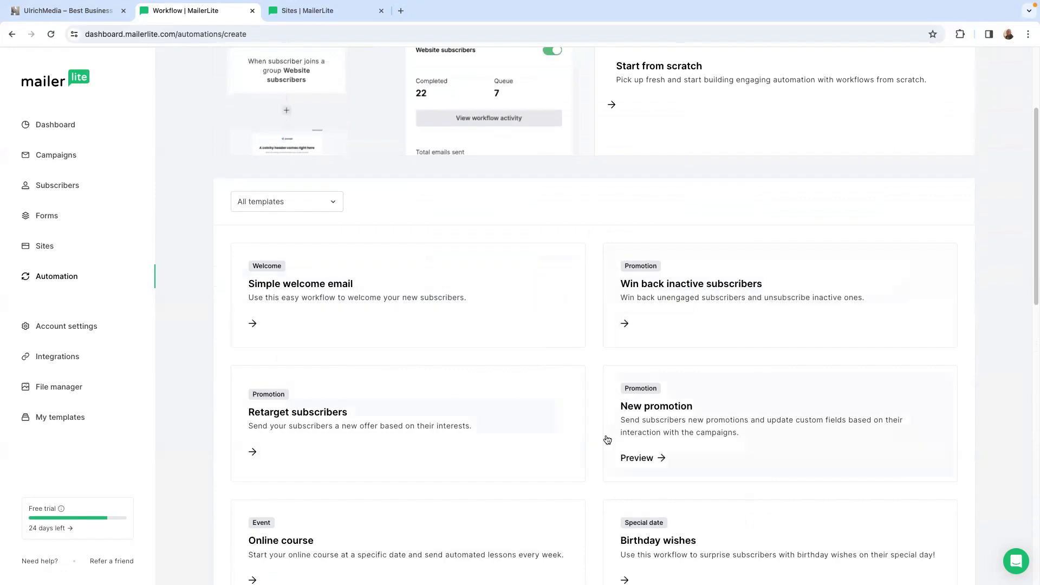
{"action": "scroll", "coordinate": [443, 404], "scroll_direction": "down", "scroll_amount": 1}
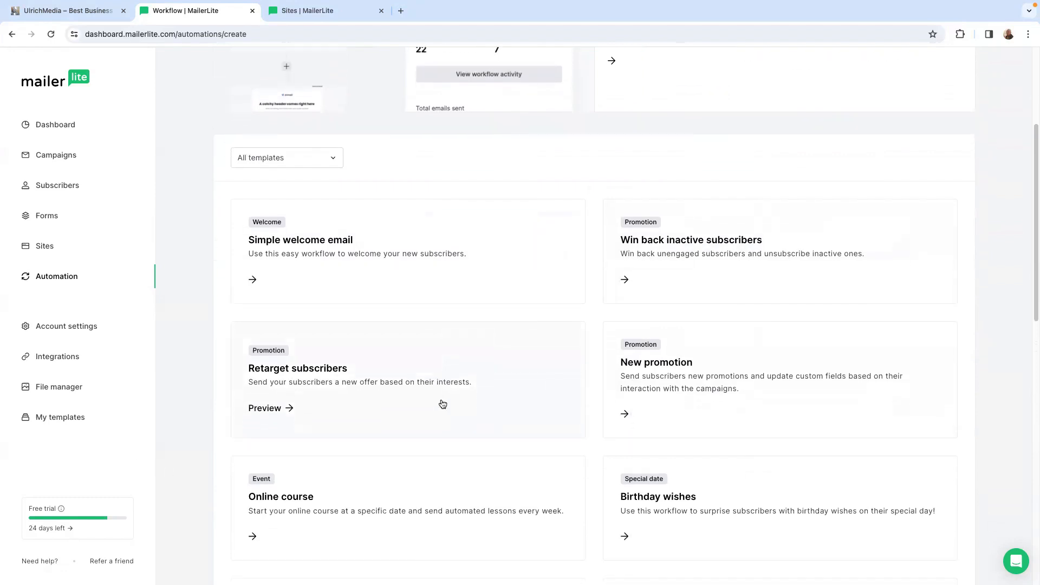
{"action": "scroll", "coordinate": [443, 403], "scroll_direction": "up", "scroll_amount": 4}
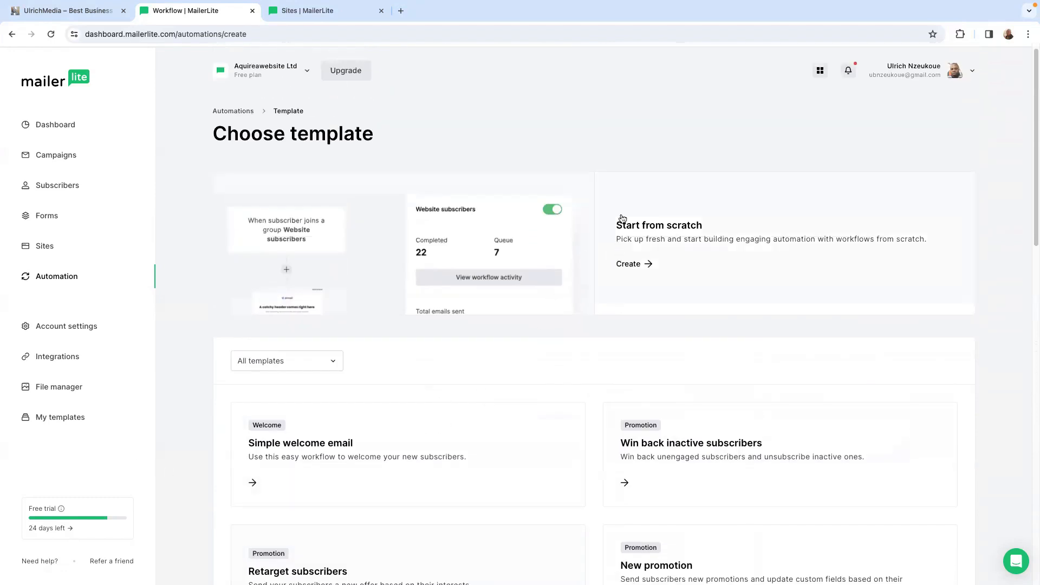
Step: Create an automation from scratch named My Free Guide and start building it
{"action": "left_click", "coordinate": [635, 265]}
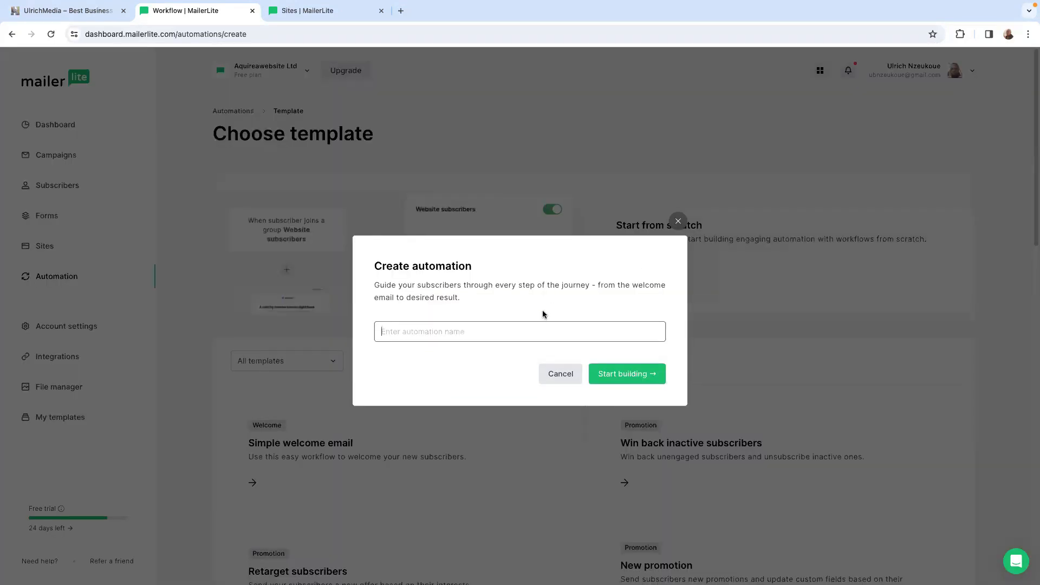
{"action": "type", "text": "My Free Guide"}
{"action": "left_click", "coordinate": [480, 379]}
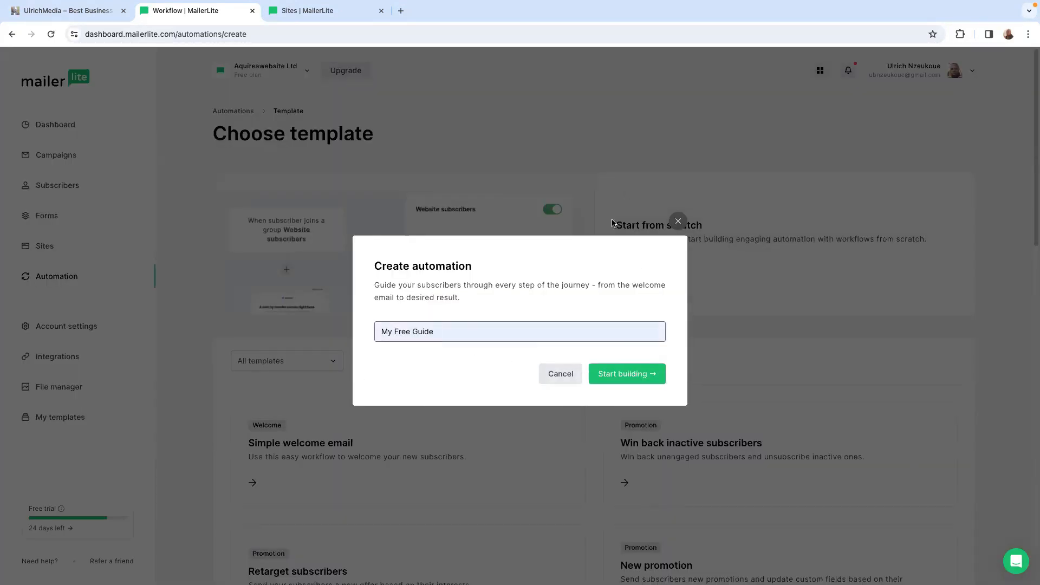
{"action": "left_click", "coordinate": [625, 375]}
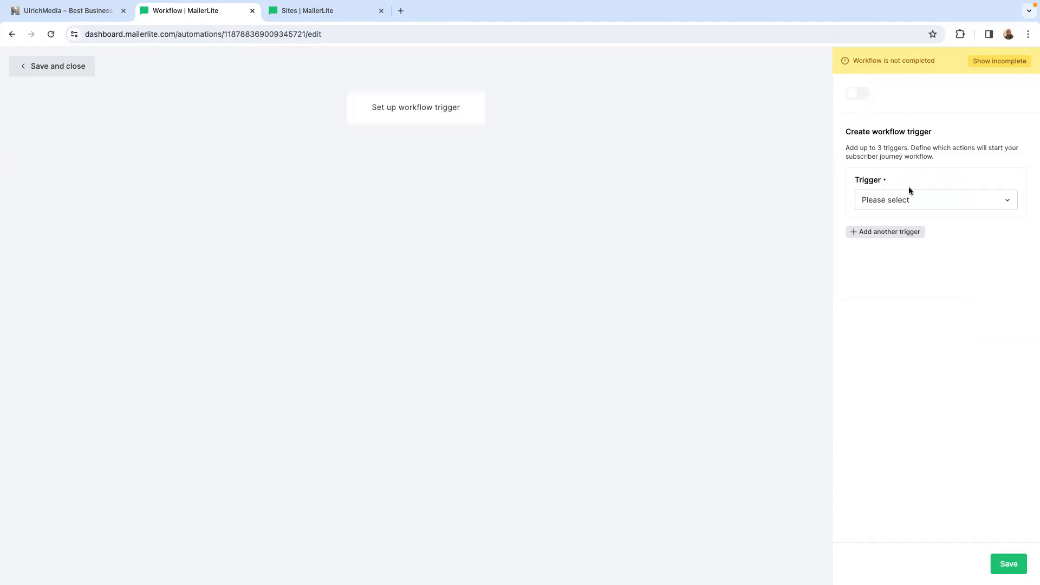
Step: Set the workflow trigger to When subscriber completes a form, using the My Free Guide form, and save it
{"action": "left_click", "coordinate": [978, 201]}
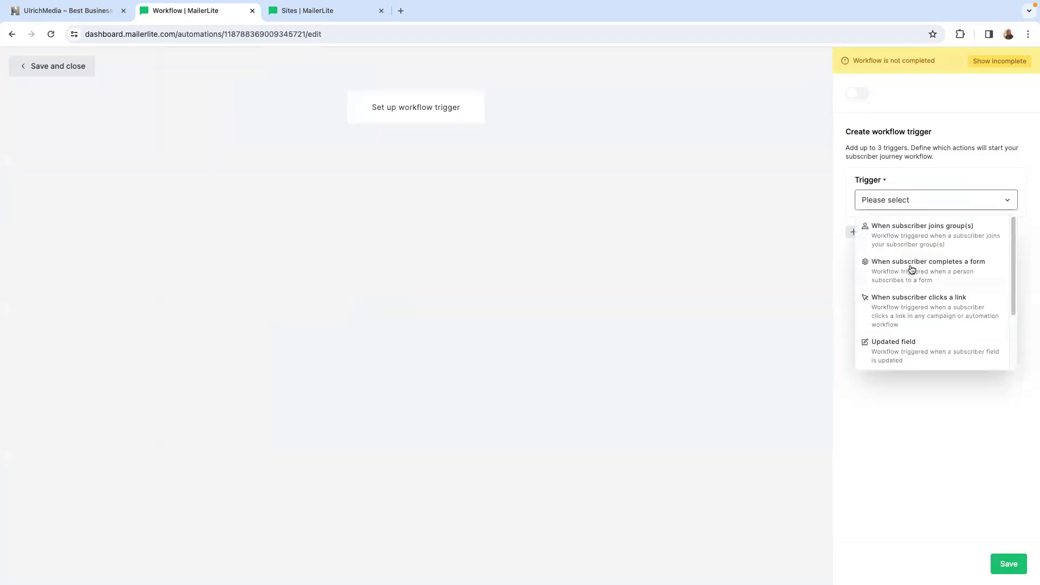
{"action": "left_click", "coordinate": [932, 268]}
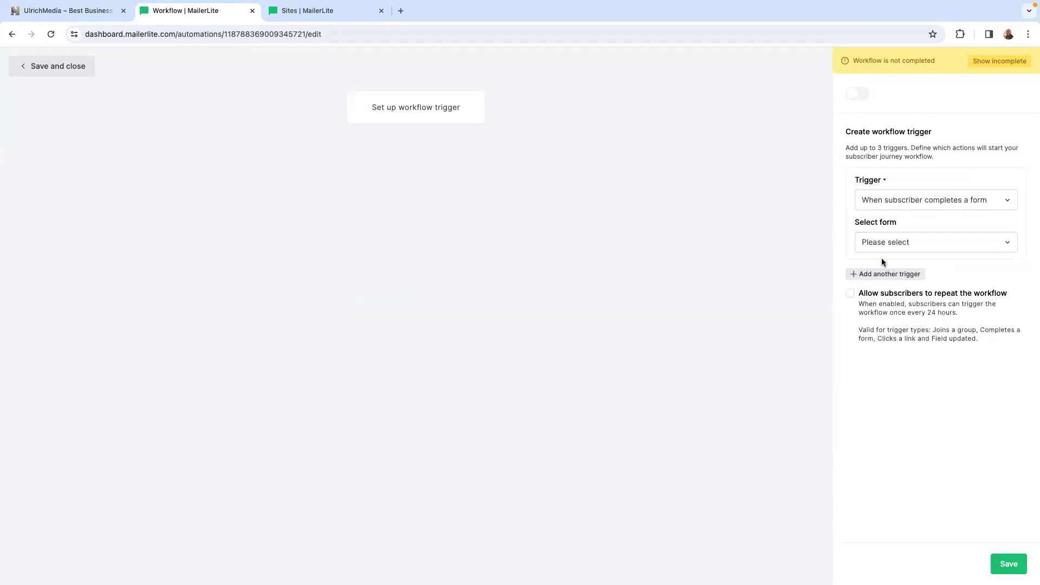
{"action": "left_click", "coordinate": [933, 247]}
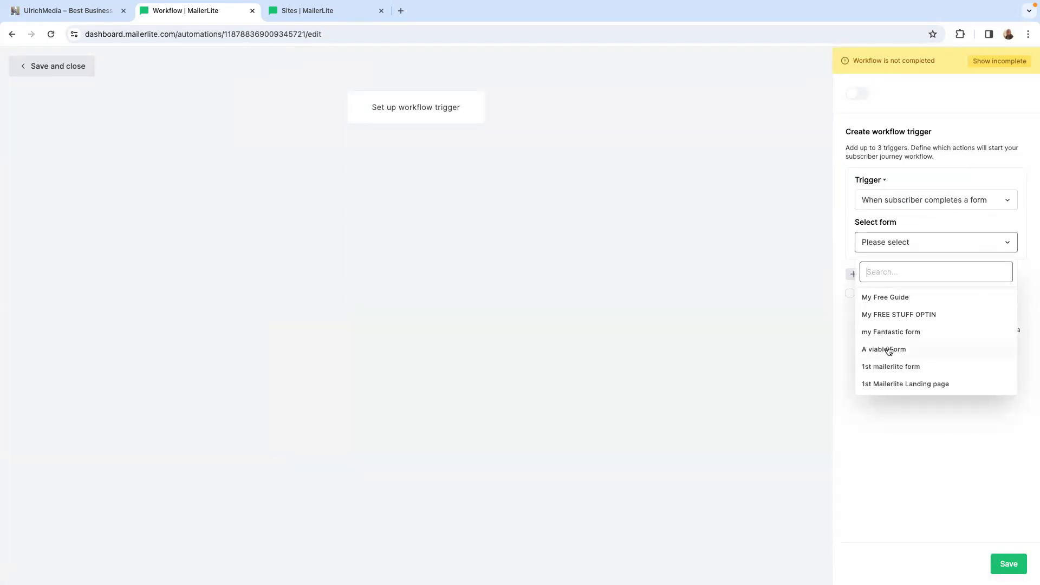
{"action": "left_click", "coordinate": [902, 297]}
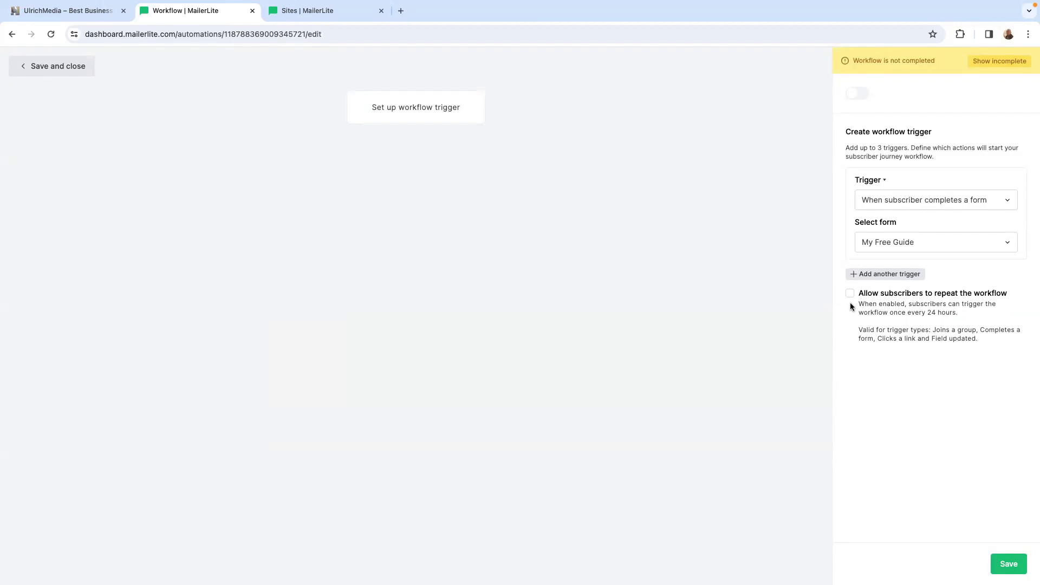
{"action": "left_click", "coordinate": [1011, 566]}
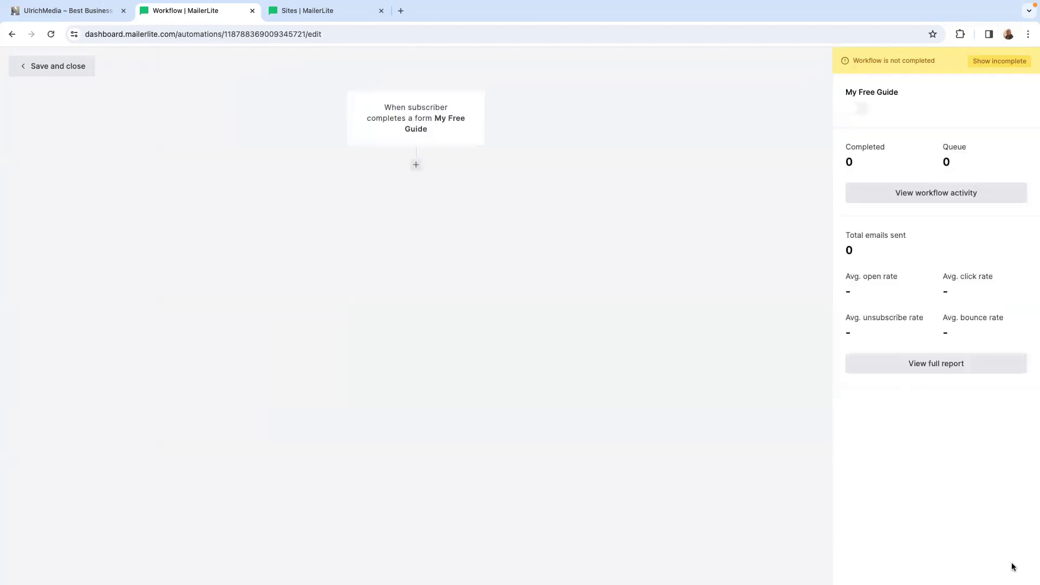
Step: Add an email step after the trigger, name it My Free Guide with subject "free Guide", and fill in the sender's email
{"action": "left_click", "coordinate": [415, 166]}
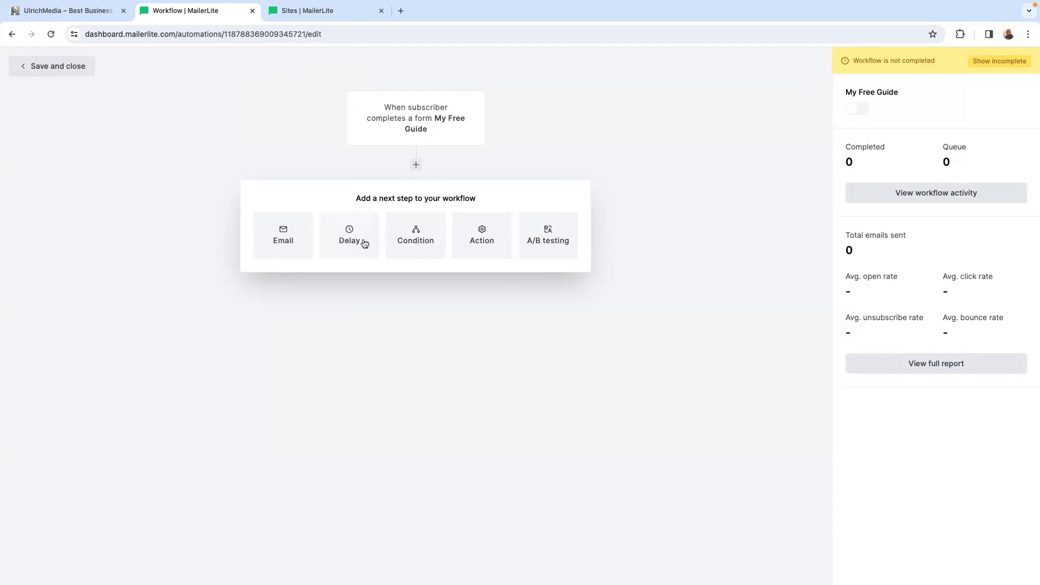
{"action": "left_click", "coordinate": [288, 238]}
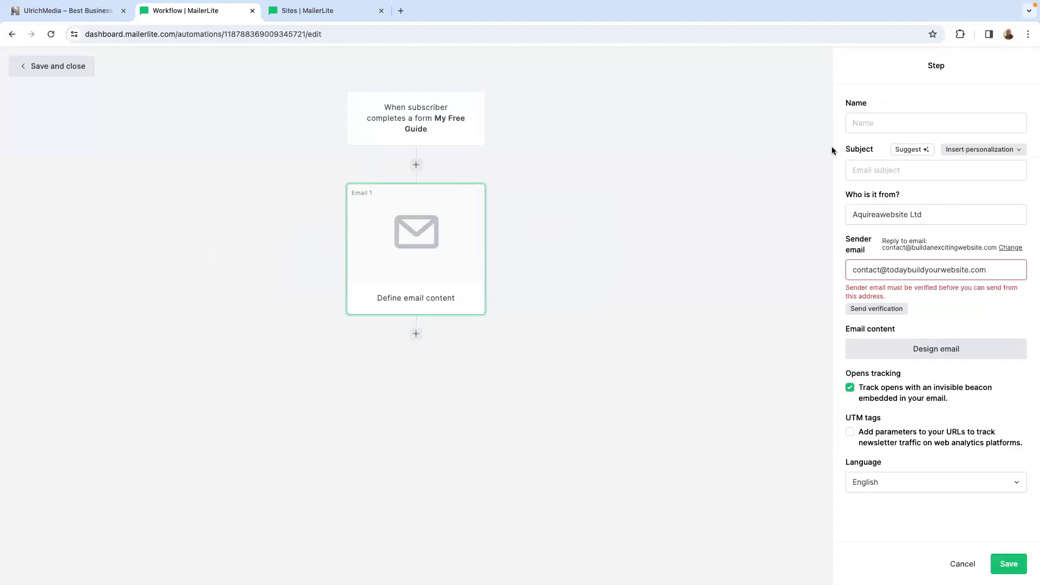
{"action": "left_click", "coordinate": [874, 118]}
{"action": "type", "text": "My"}
{"action": "left_click", "coordinate": [930, 150]}
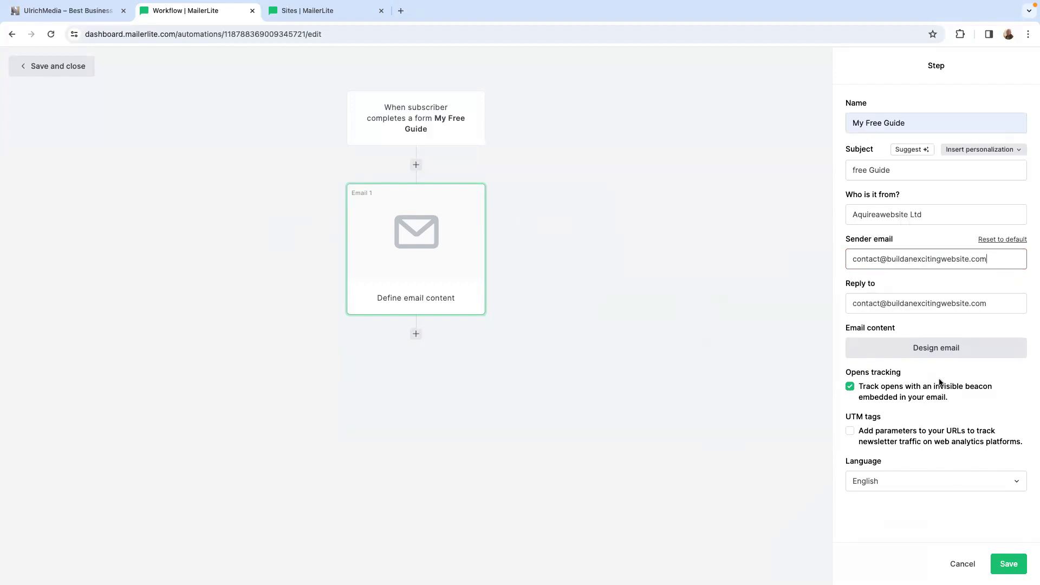
Step: Open the email's design options and browse the first two pages of the template gallery, returning to the first page
{"action": "left_click", "coordinate": [926, 351]}
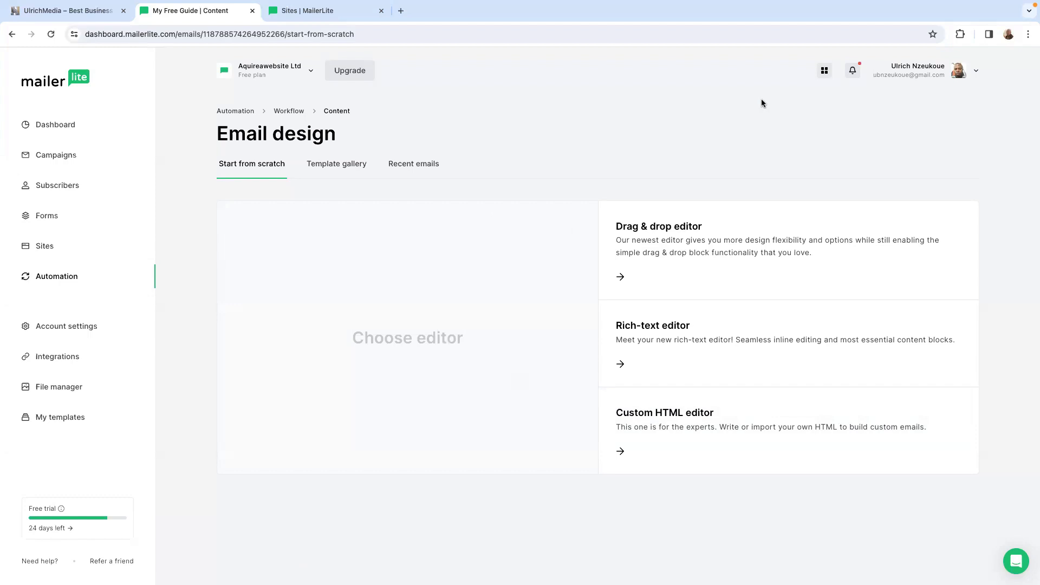
{"action": "left_click", "coordinate": [343, 168]}
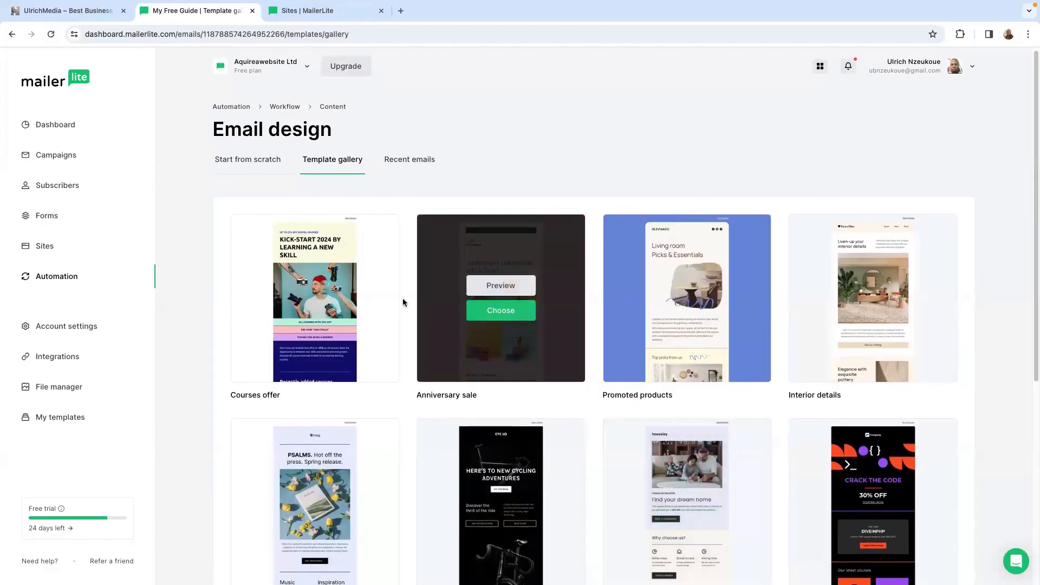
{"action": "scroll", "coordinate": [570, 306], "scroll_direction": "down", "scroll_amount": 6}
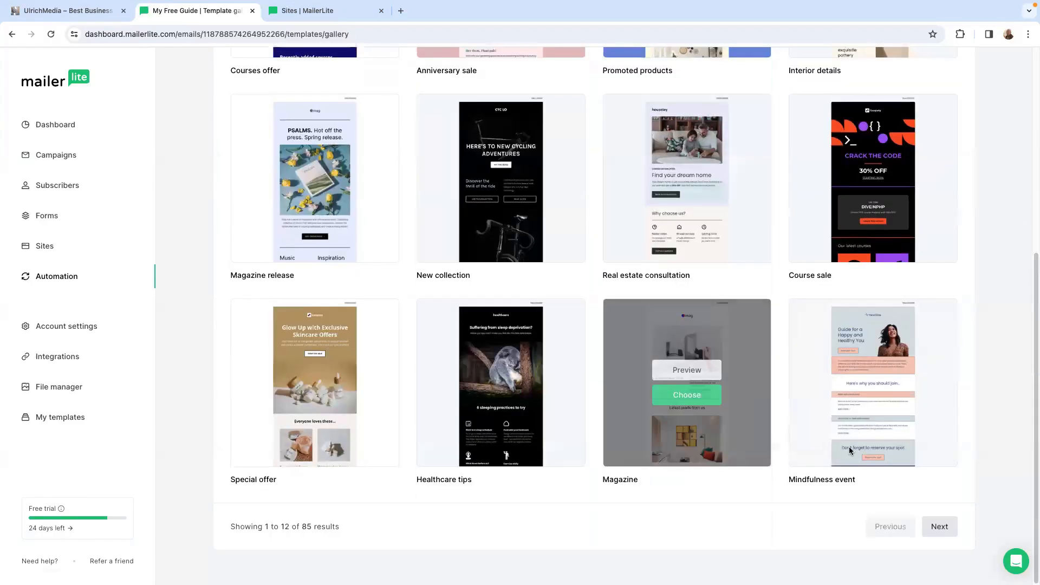
{"action": "left_click", "coordinate": [944, 529]}
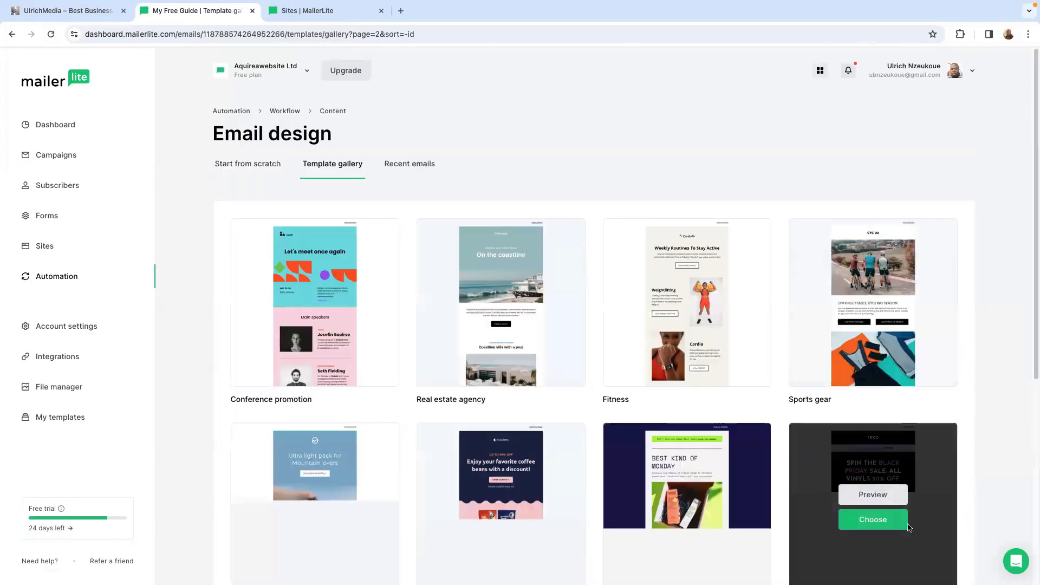
{"action": "scroll", "coordinate": [710, 444], "scroll_direction": "down", "scroll_amount": 6}
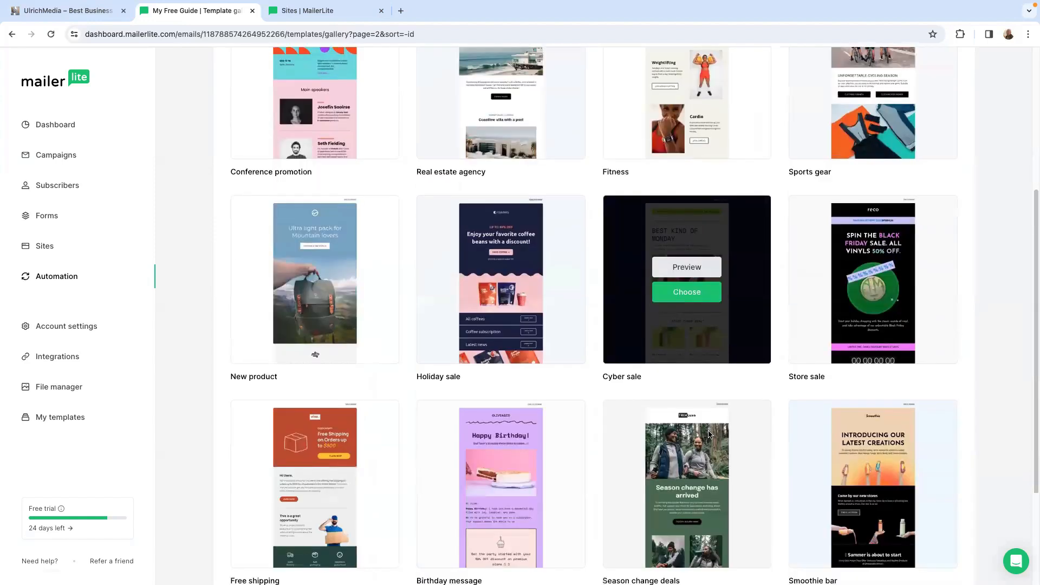
{"action": "mouse_move", "coordinate": [718, 394]}
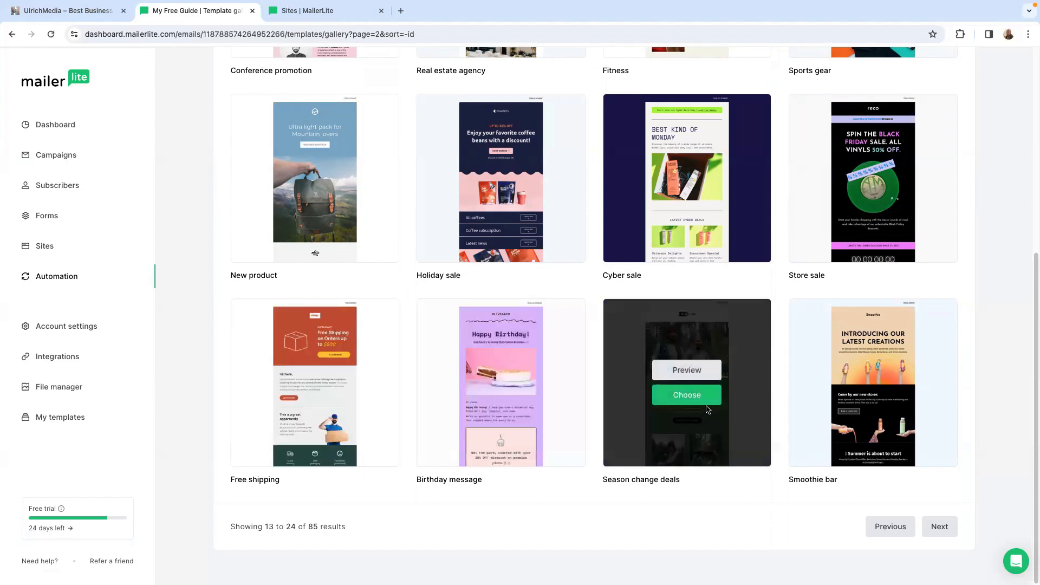
{"action": "mouse_move", "coordinate": [880, 424]}
{"action": "scroll", "coordinate": [861, 421], "scroll_direction": "up", "scroll_amount": 5}
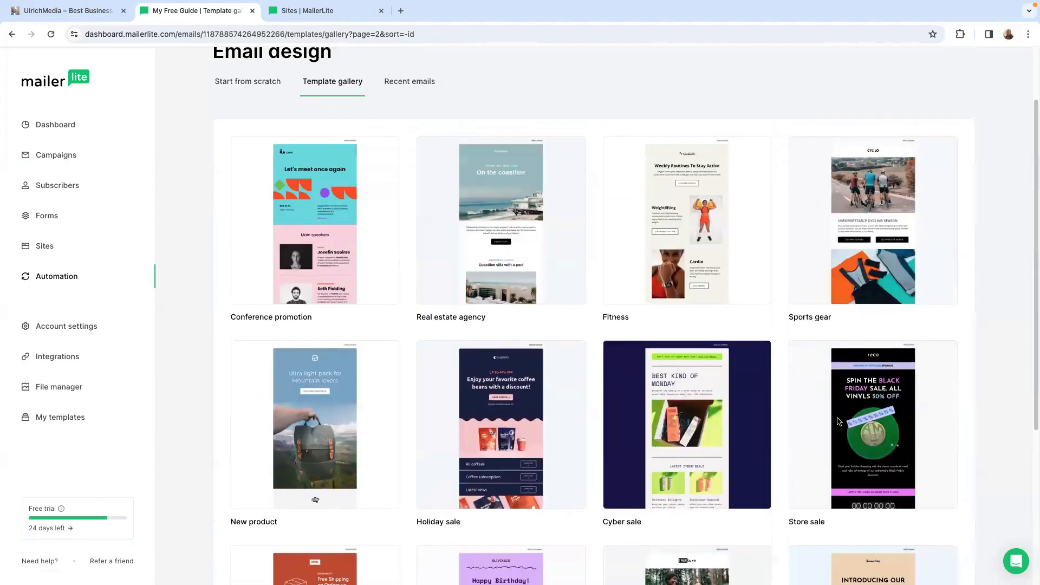
{"action": "scroll", "coordinate": [838, 419], "scroll_direction": "down", "scroll_amount": 5}
{"action": "left_click", "coordinate": [890, 527]}
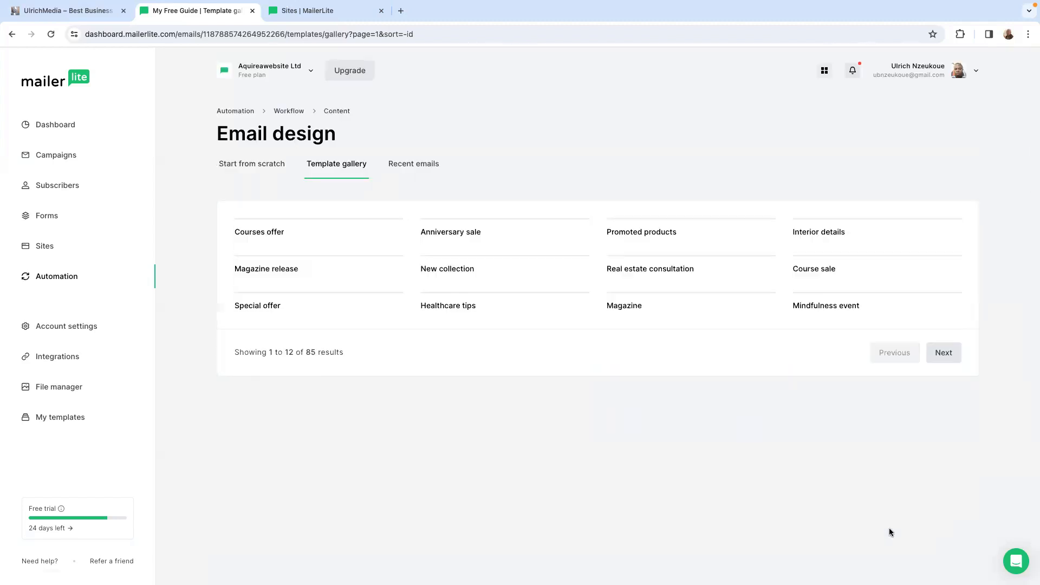
{"action": "mouse_move", "coordinate": [872, 326]}
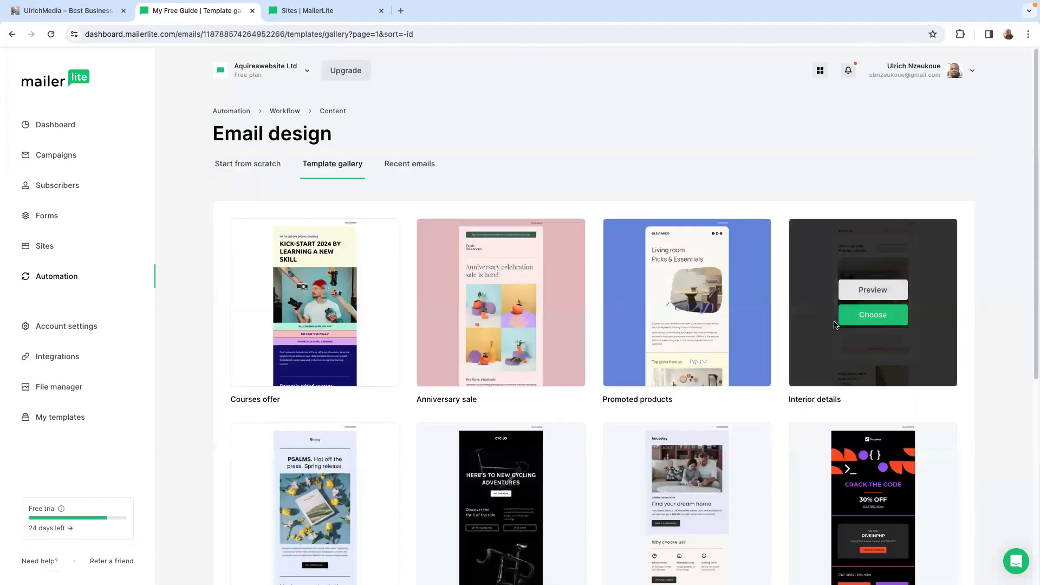
Step: Choose the Interior details template for the email and look over its layout
{"action": "left_click", "coordinate": [881, 319]}
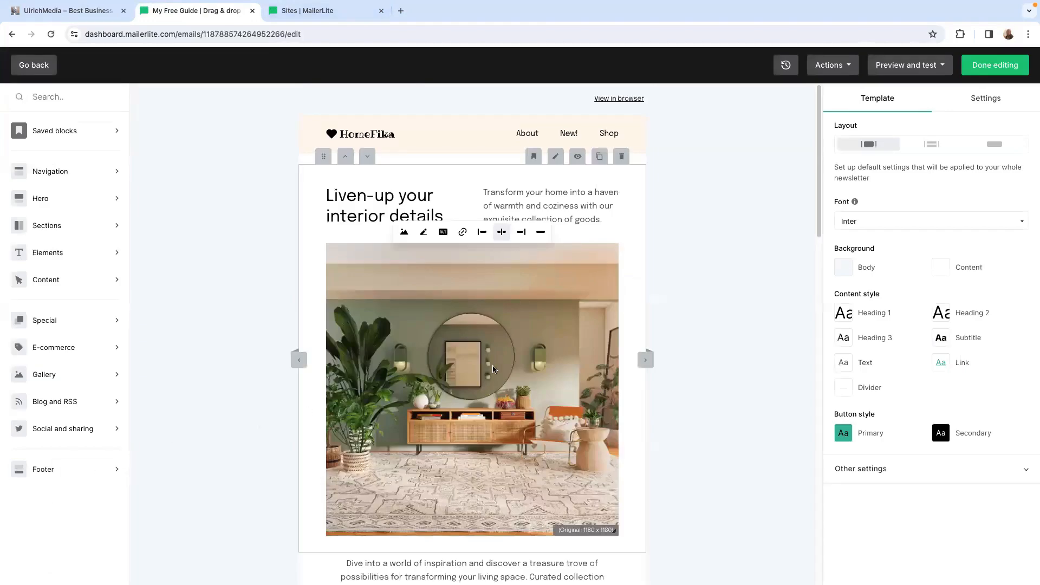
{"action": "scroll", "coordinate": [494, 371], "scroll_direction": "down", "scroll_amount": 6}
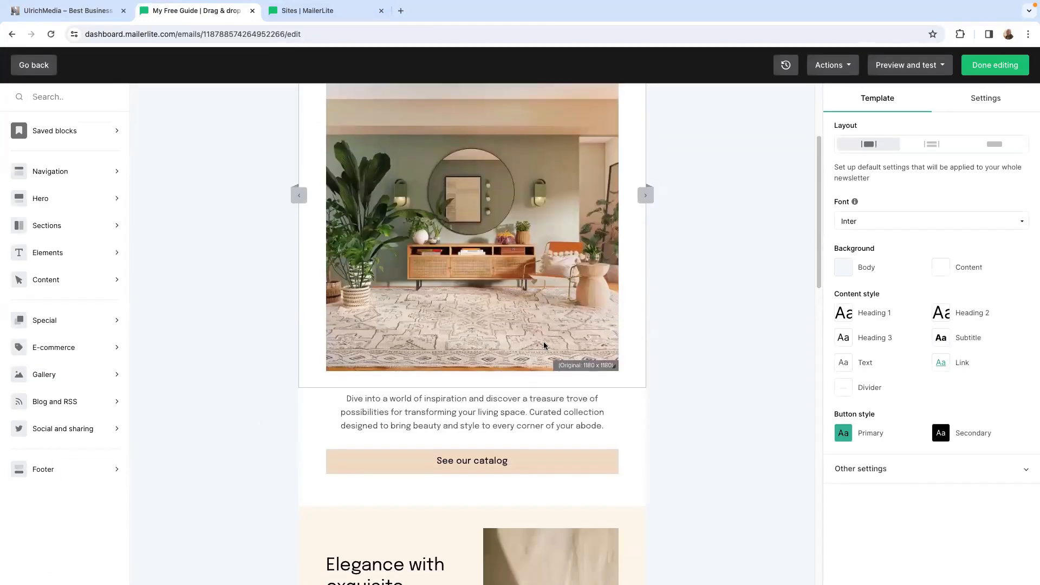
{"action": "scroll", "coordinate": [547, 347], "scroll_direction": "up", "scroll_amount": 6}
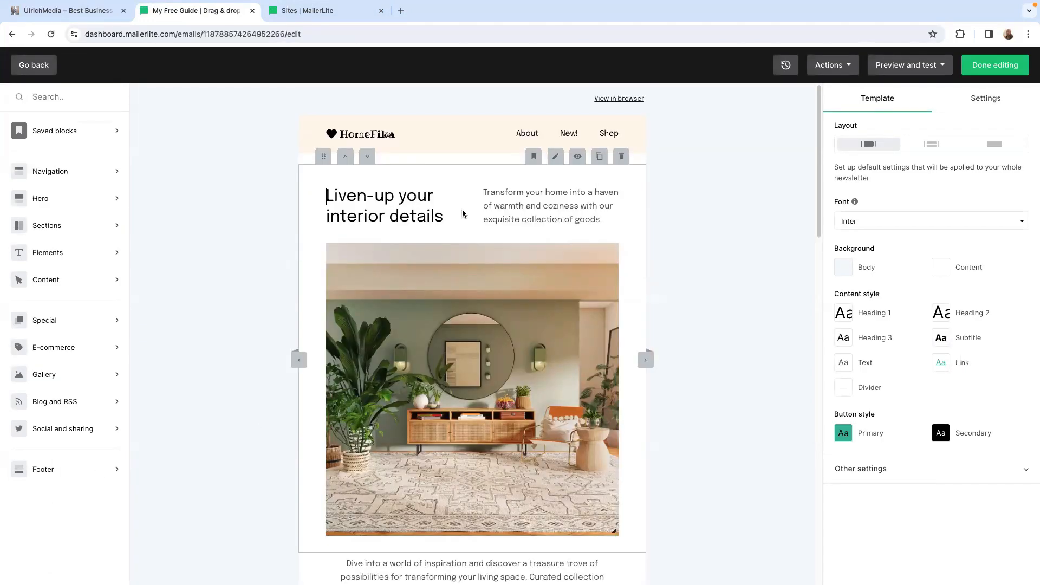
Step: Clear the "Liven-up your interior details" heading and the paragraph beside it in the image block
{"action": "left_click", "coordinate": [459, 209]}
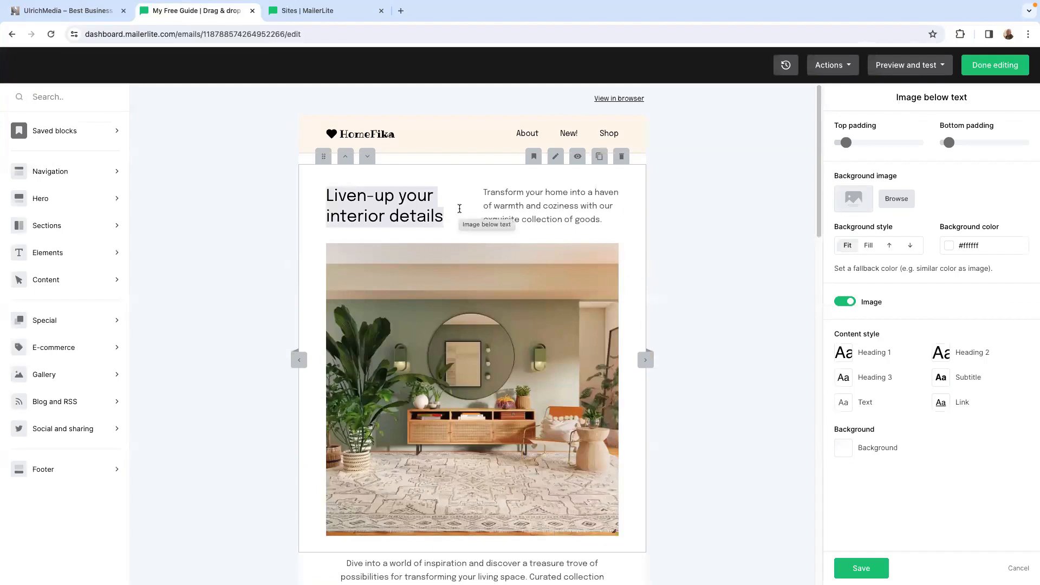
{"action": "key", "text": "BackSpace"}
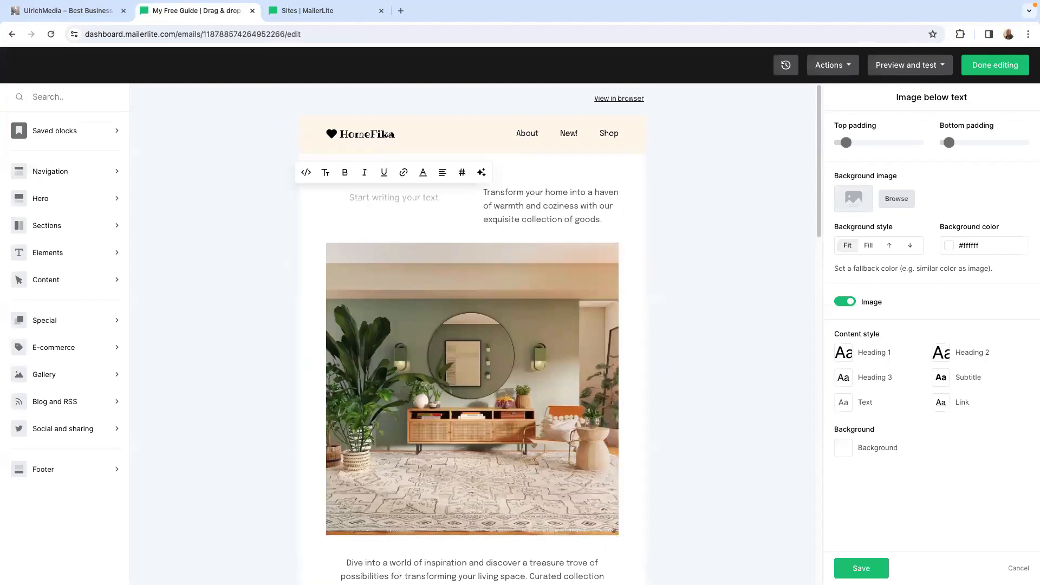
{"action": "left_click", "coordinate": [483, 193]}
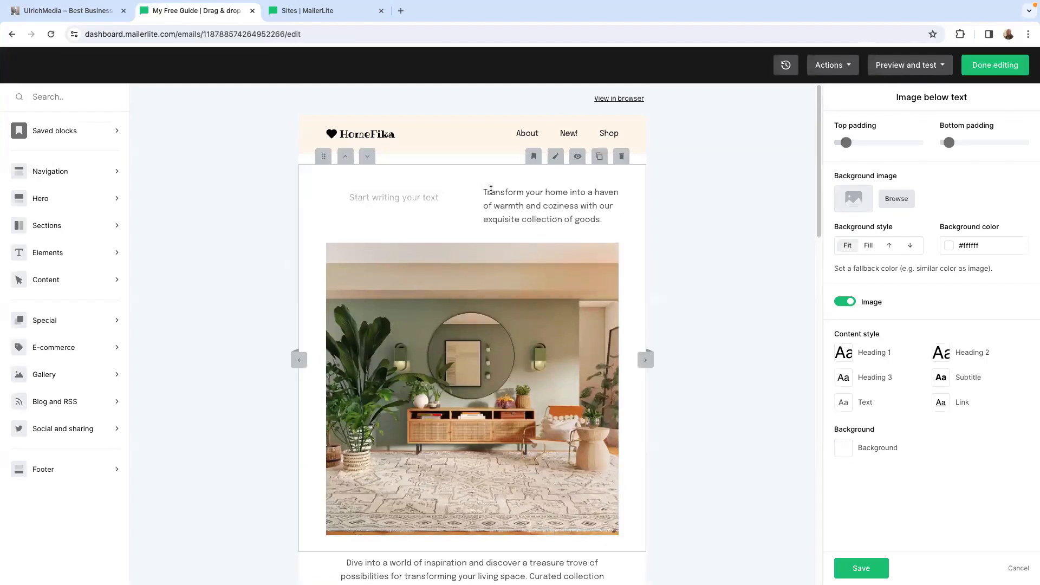
{"action": "left_click_drag", "start_coordinate": [486, 189], "coordinate": [621, 236]}
{"action": "key", "text": "BackSpace"}
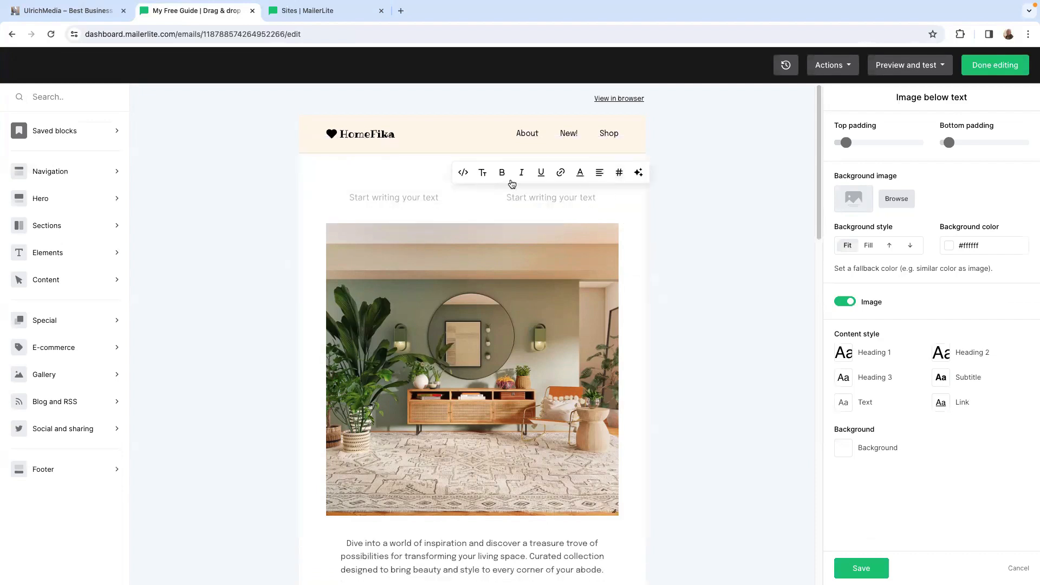
{"action": "left_click", "coordinate": [508, 326]}
{"action": "scroll", "coordinate": [513, 355], "scroll_direction": "down", "scroll_amount": 1}
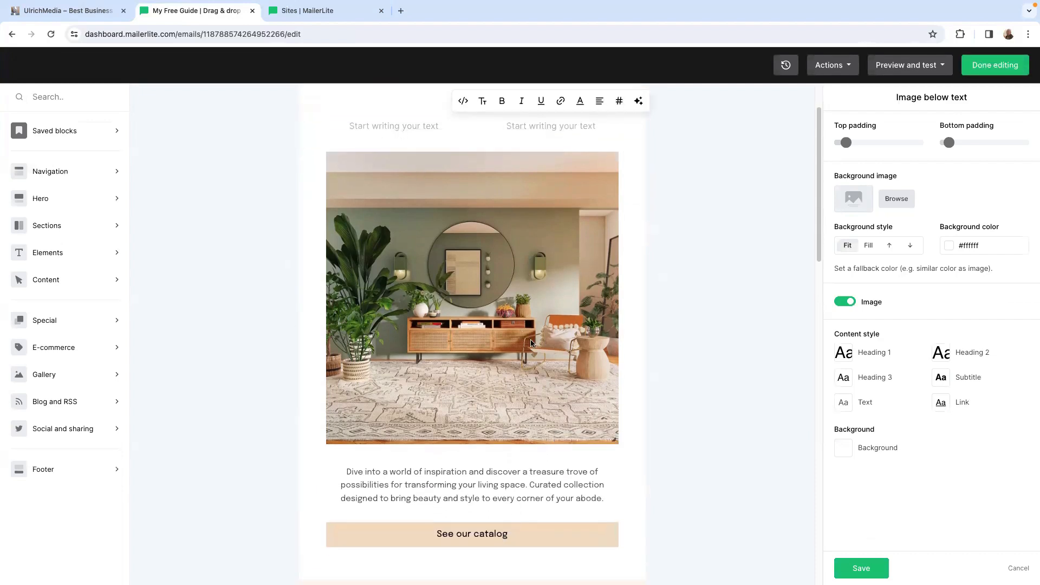
{"action": "scroll", "coordinate": [421, 317], "scroll_direction": "up", "scroll_amount": 1}
{"action": "scroll", "coordinate": [421, 317], "scroll_direction": "up", "scroll_amount": 1}
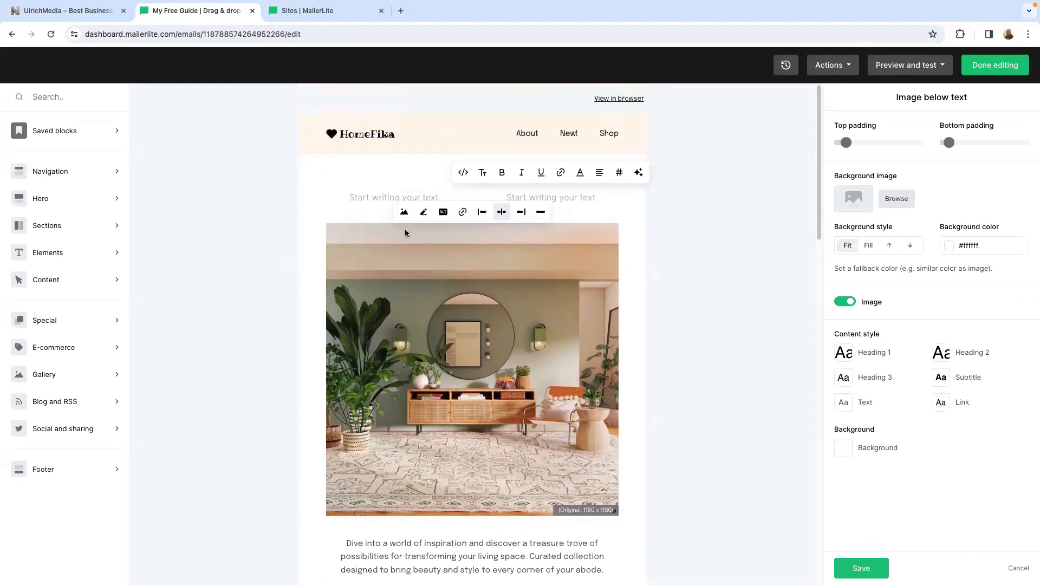
Step: Delete the HomeFika header block and the large living room image block from the email
{"action": "left_click", "coordinate": [622, 147]}
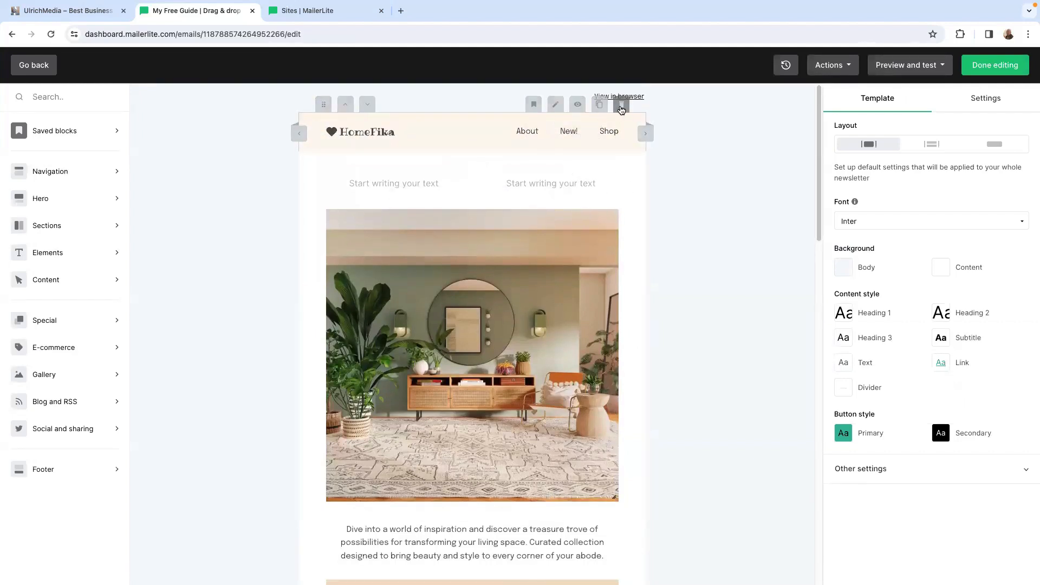
{"action": "left_click", "coordinate": [621, 105]}
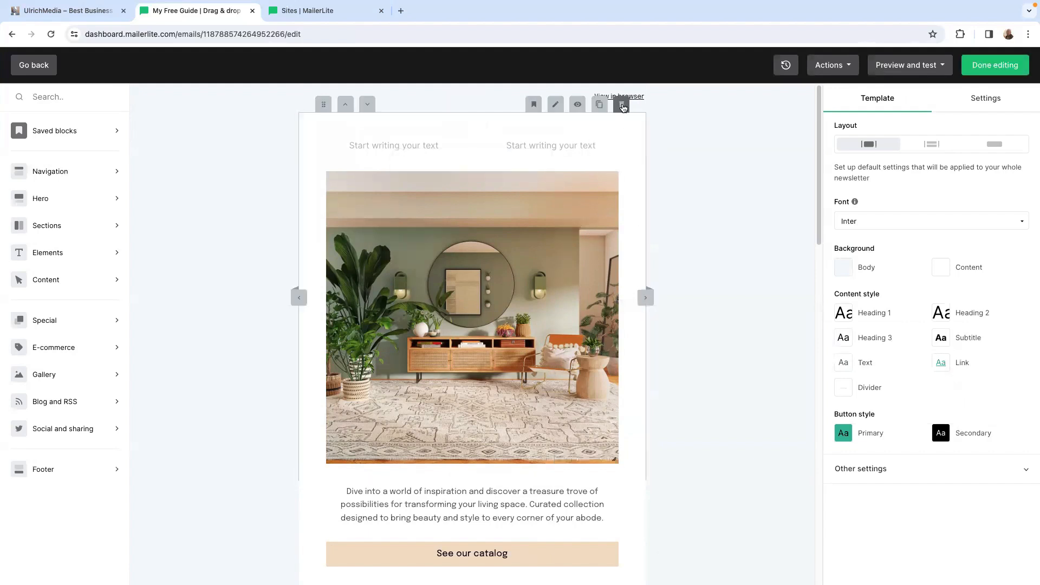
{"action": "left_click", "coordinate": [622, 105]}
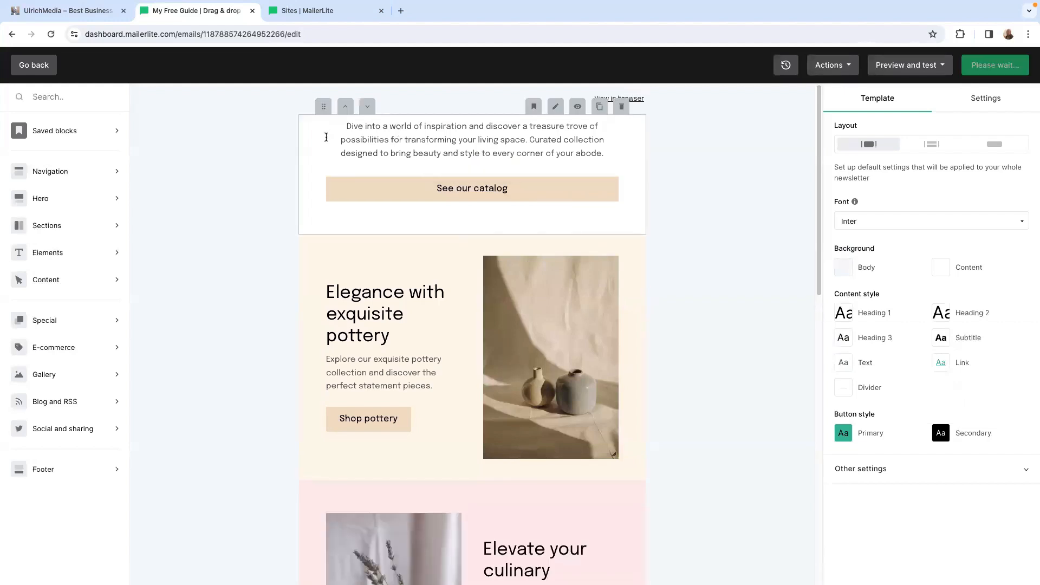
Step: Replace the paragraph above the See our catalog button with the copied free stuff message
{"action": "left_click_drag", "start_coordinate": [342, 125], "coordinate": [606, 165]}
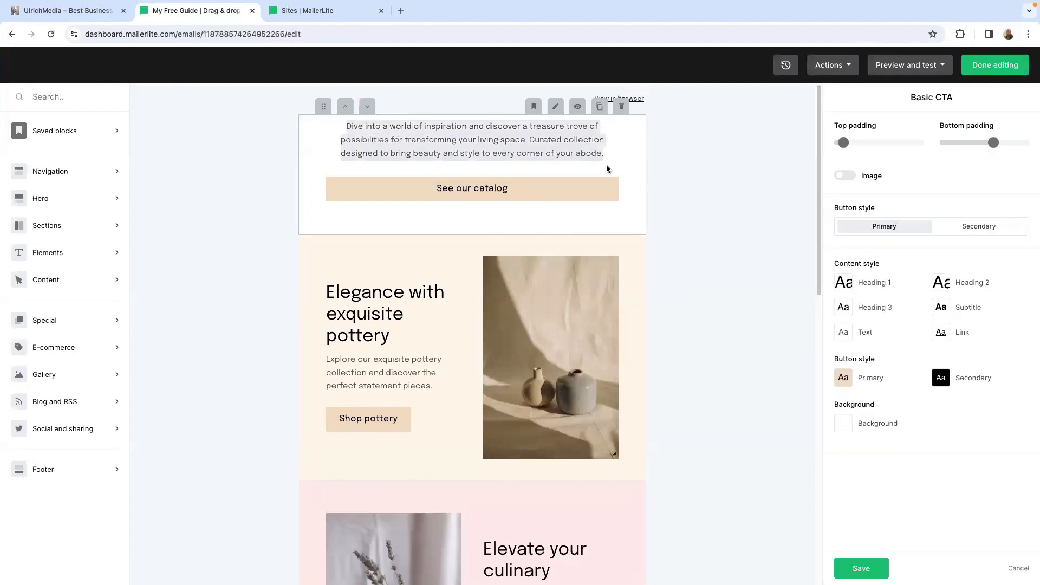
{"action": "key", "text": "BackSpace"}
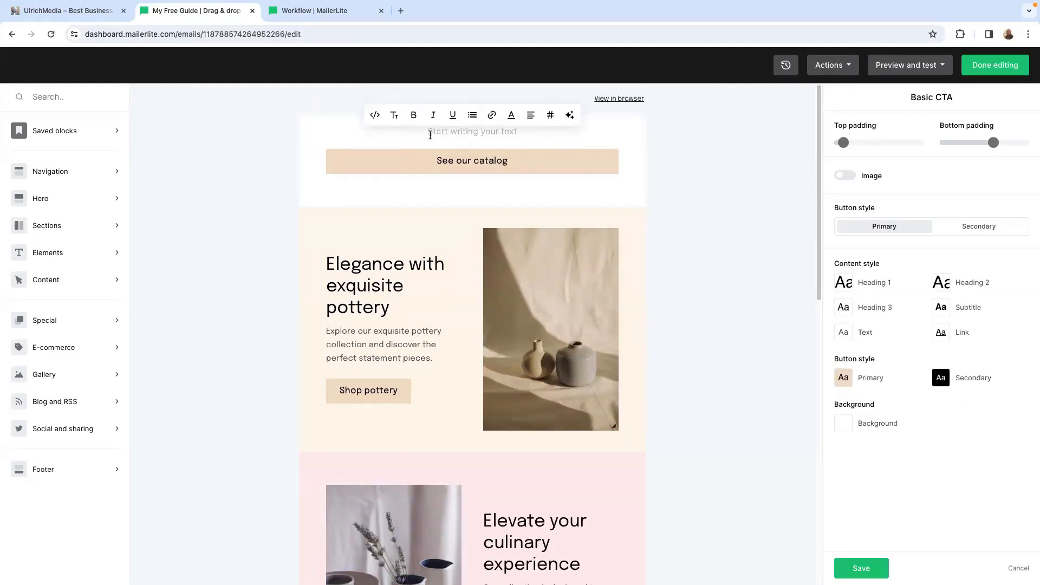
{"action": "left_click", "coordinate": [431, 134]}
{"action": "right_click", "coordinate": [430, 134]}
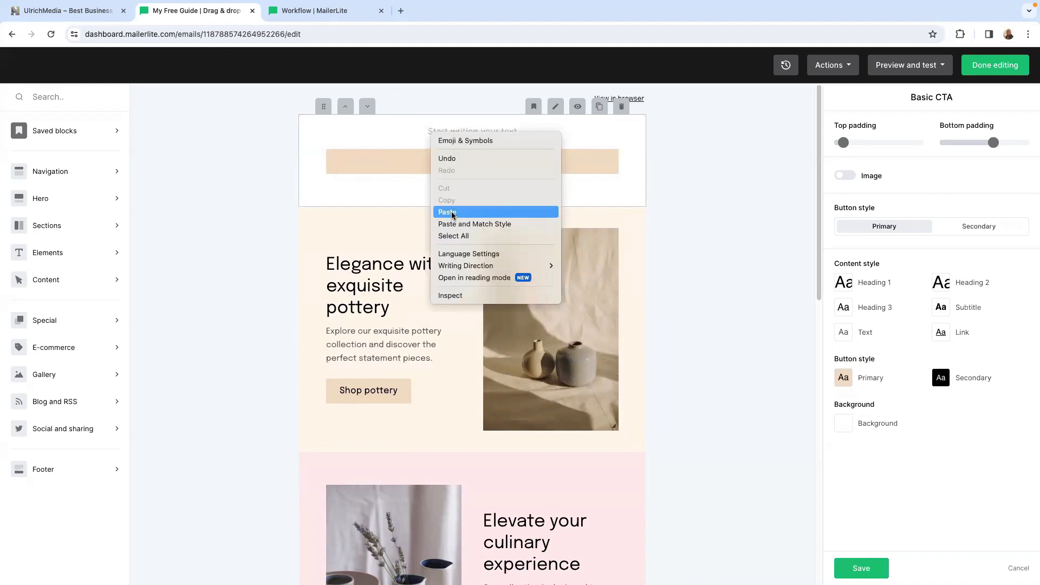
{"action": "left_click", "coordinate": [452, 211]}
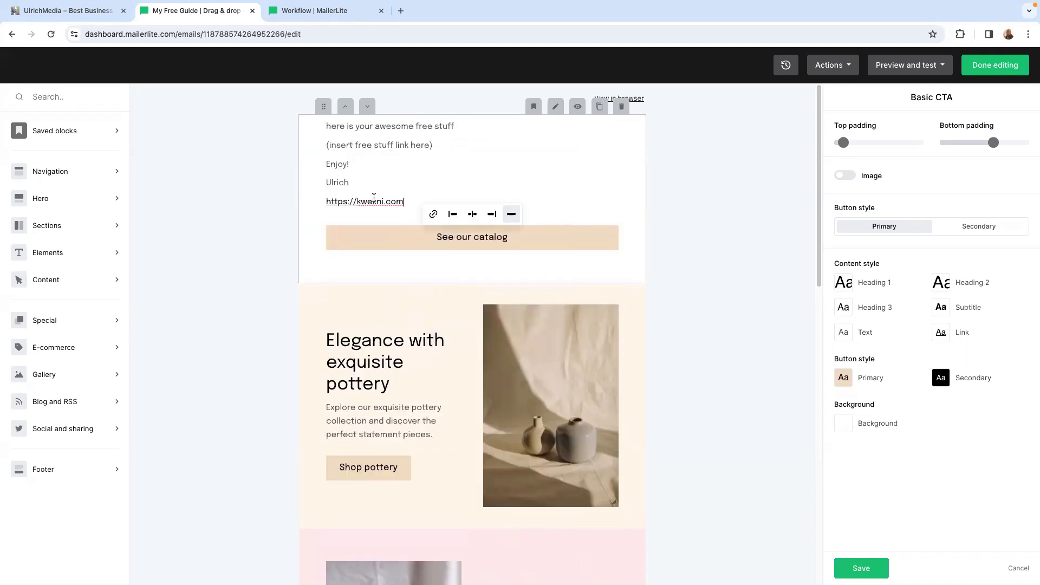
Step: Add a greeting line "hi" above the message, followed by the Name variable
{"action": "left_click", "coordinate": [327, 126]}
{"action": "key", "text": "Return"}
{"action": "key", "text": "Up"}
{"action": "type", "text": "hi"}
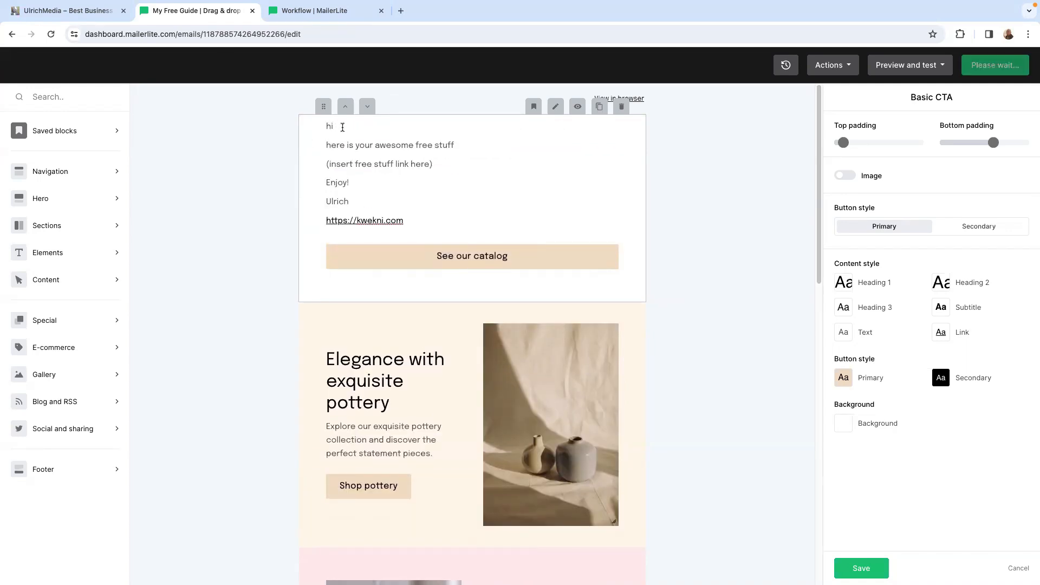
{"action": "right_click", "coordinate": [343, 127]}
{"action": "left_click", "coordinate": [494, 144]}
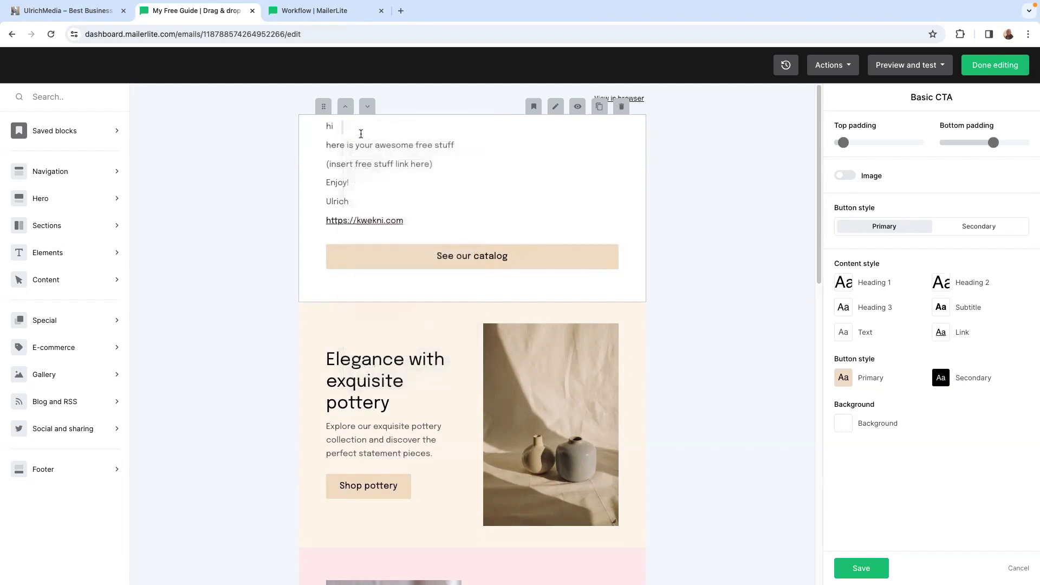
{"action": "left_click", "coordinate": [350, 128]}
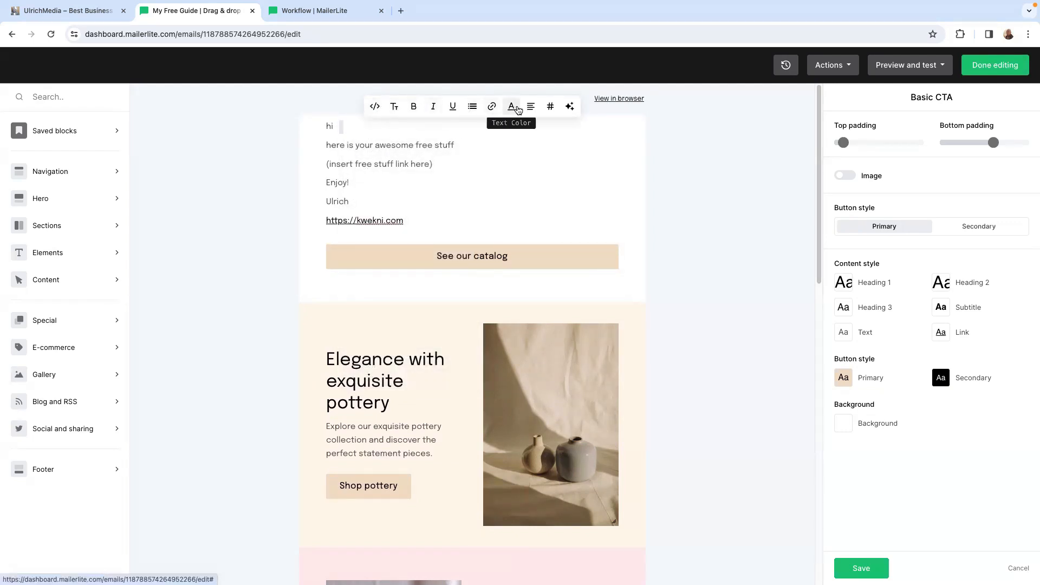
{"action": "left_click", "coordinate": [548, 108]}
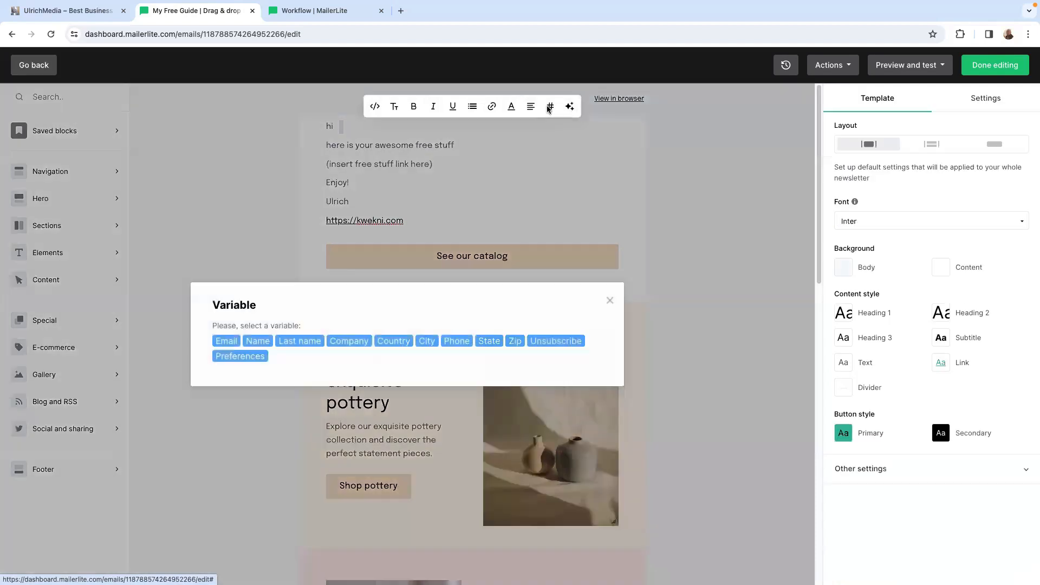
{"action": "left_click", "coordinate": [261, 339]}
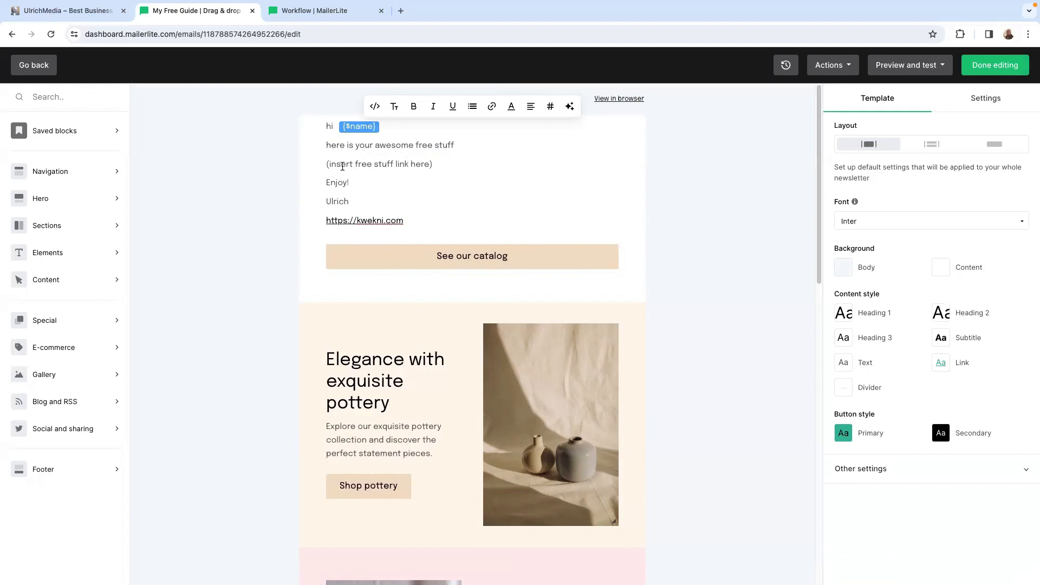
Step: Replace the link placeholder text with "download the free Guide Here" and link it to the copied Google Docs URL
{"action": "left_click_drag", "start_coordinate": [327, 165], "coordinate": [428, 168]}
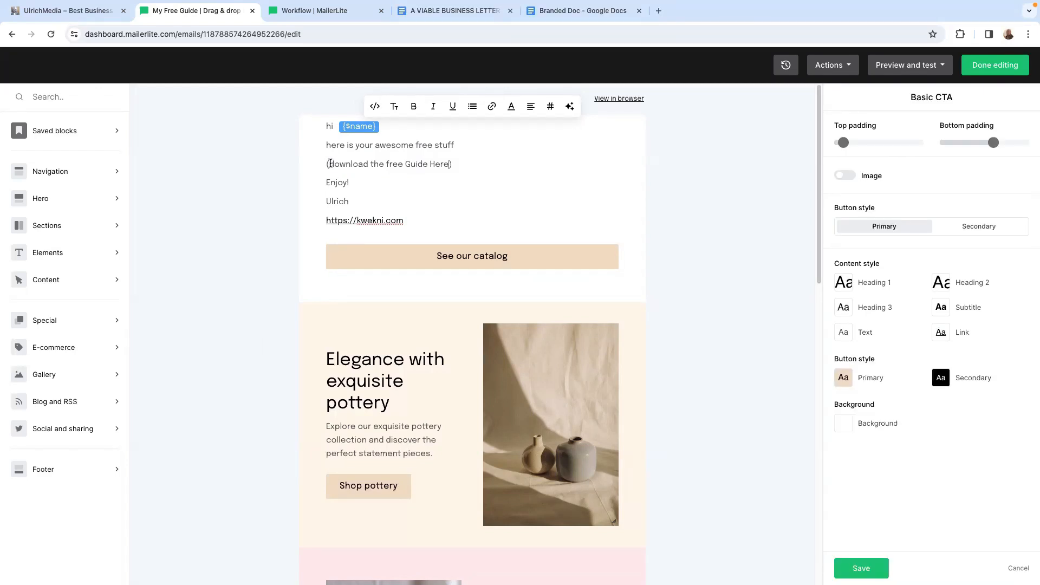
{"action": "left_click_drag", "start_coordinate": [329, 164], "coordinate": [449, 164]}
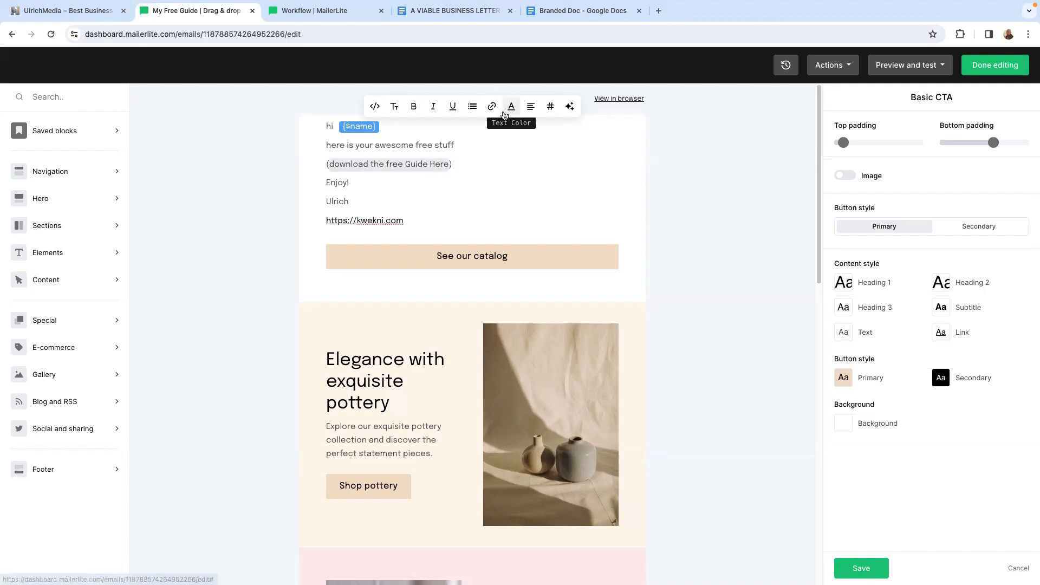
{"action": "left_click", "coordinate": [492, 108]}
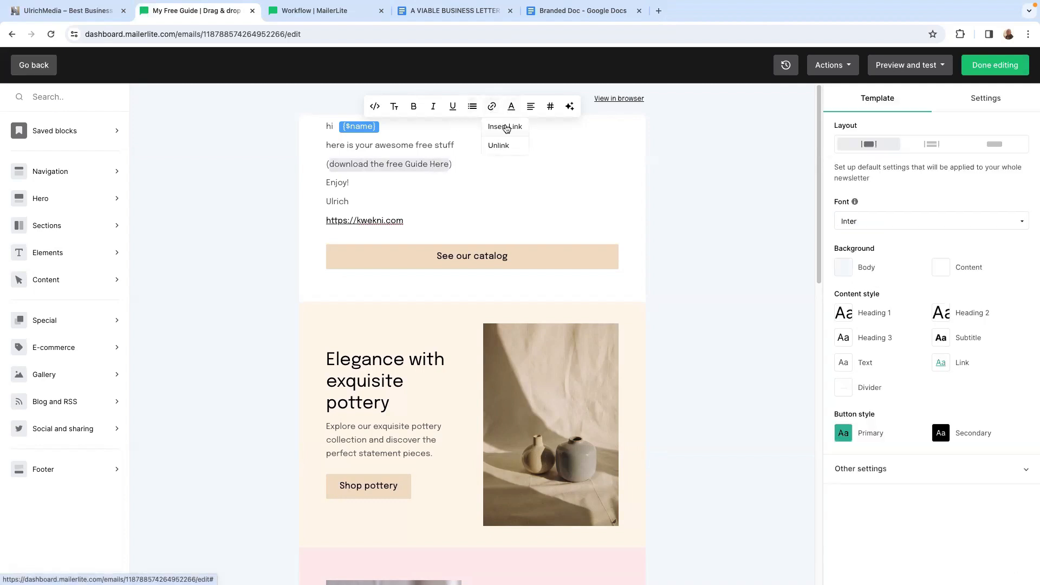
{"action": "left_click", "coordinate": [504, 128]}
{"action": "right_click", "coordinate": [233, 287]}
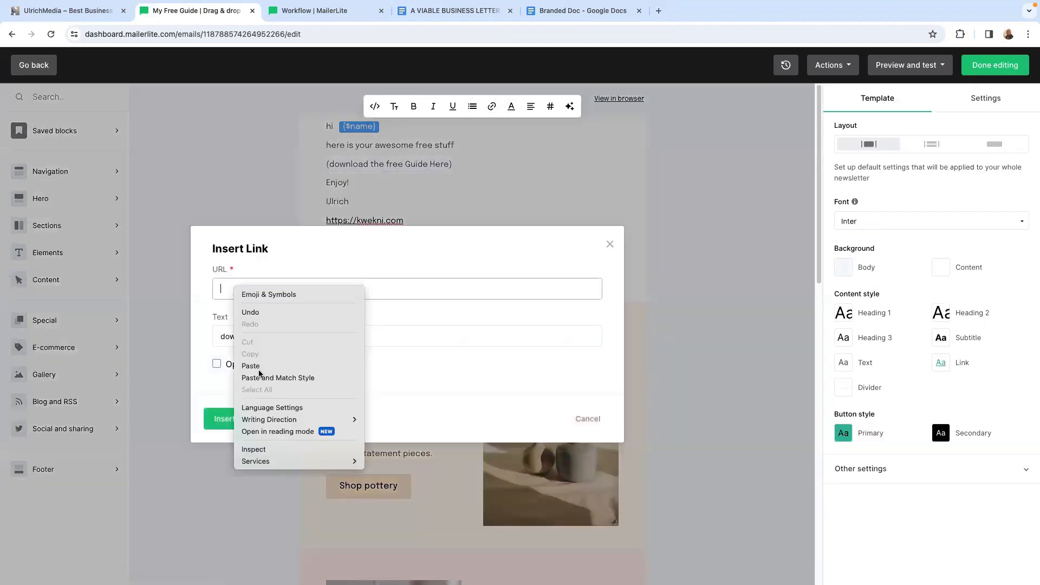
{"action": "left_click", "coordinate": [258, 367]}
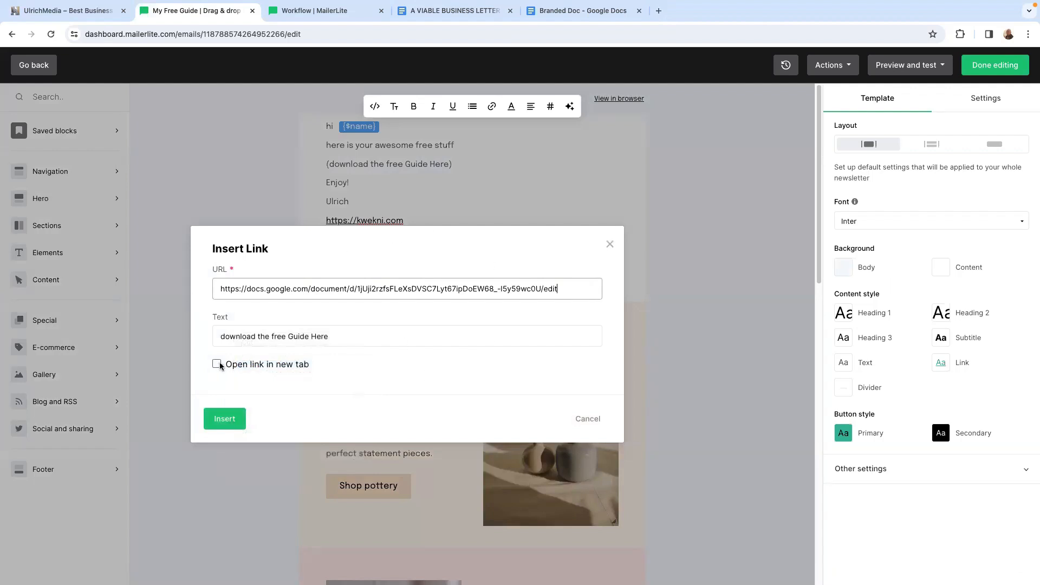
{"action": "left_click", "coordinate": [221, 420]}
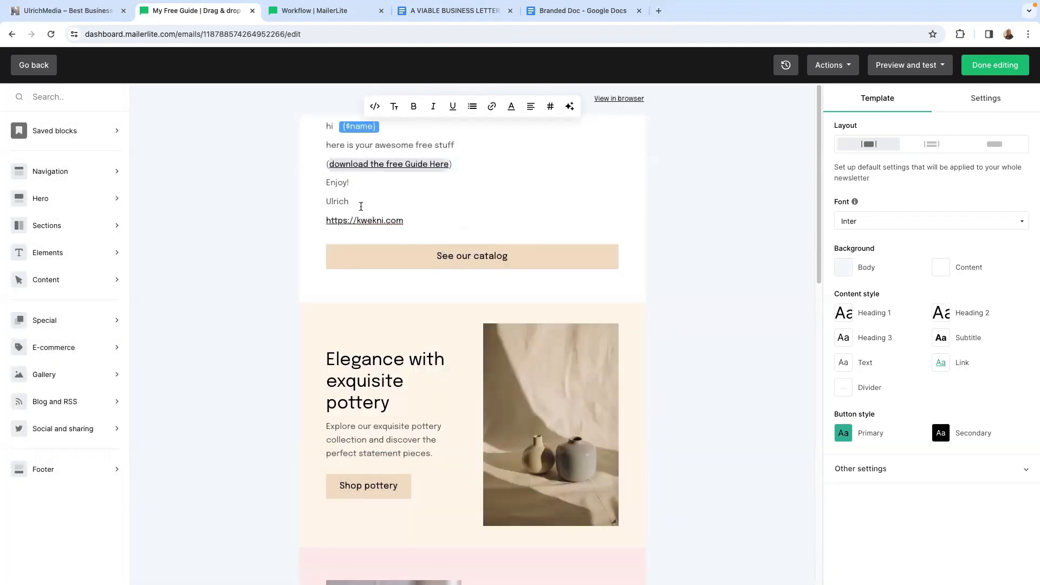
{"action": "left_click", "coordinate": [493, 183]}
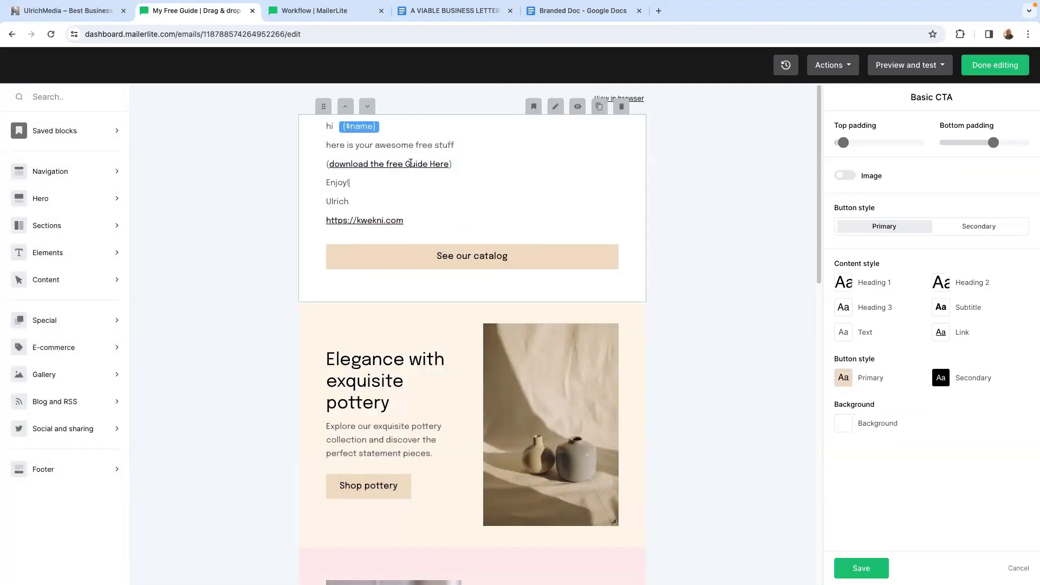
Step: Delete the pottery, culinary and plants product sections below the message block
{"action": "left_click", "coordinate": [621, 293]}
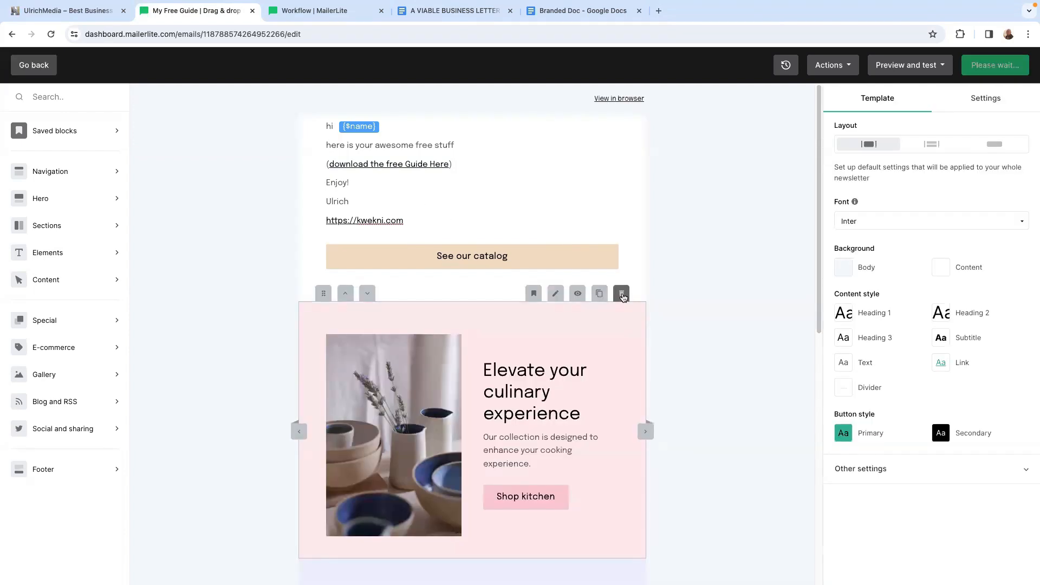
{"action": "left_click", "coordinate": [621, 295]}
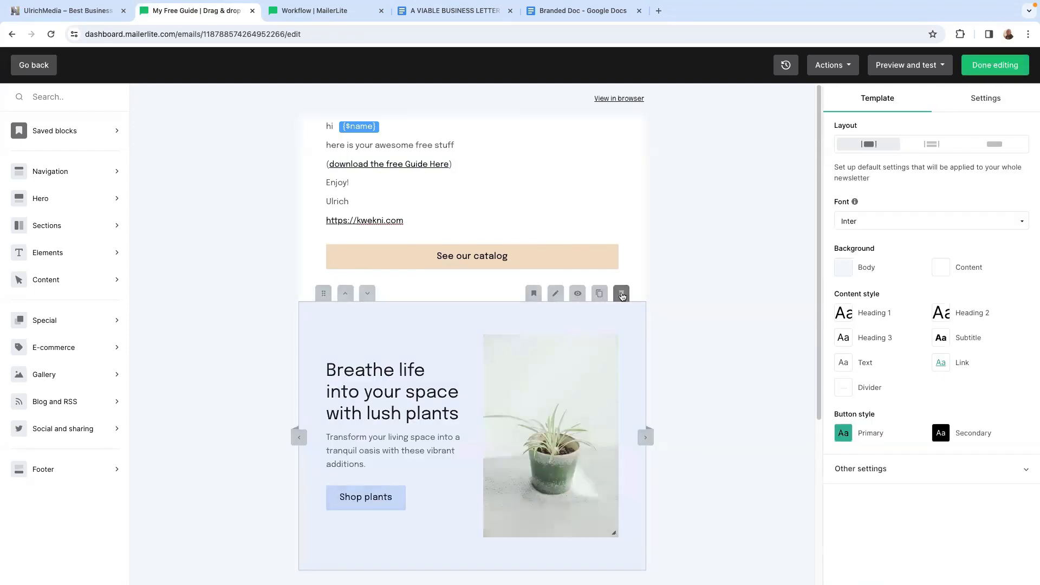
{"action": "left_click", "coordinate": [622, 293]}
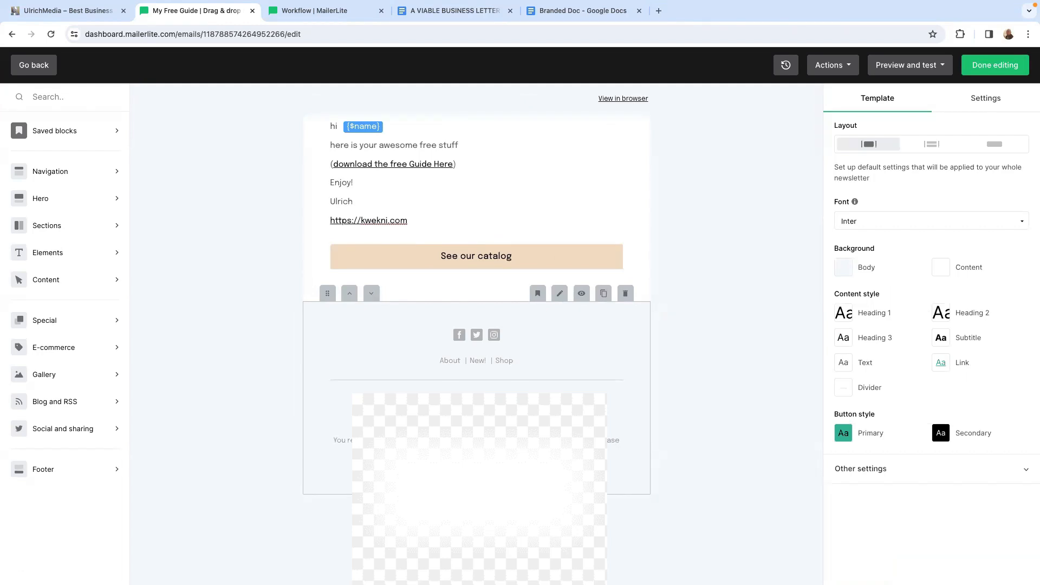
Step: Change the footer's Twitter social link to YouTube and paste the channel URL as its address
{"action": "left_click", "coordinate": [476, 401]}
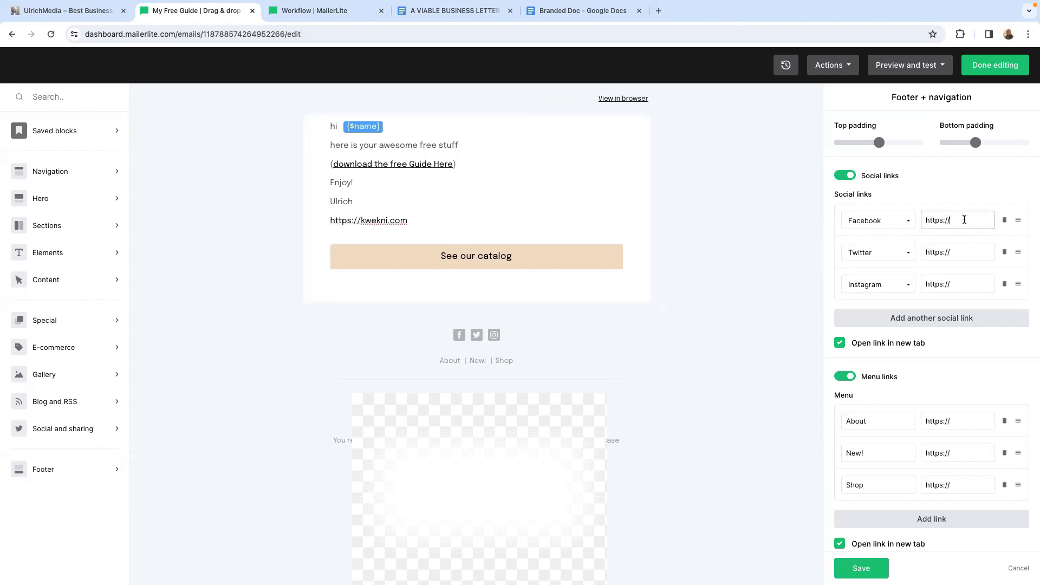
{"action": "left_click", "coordinate": [899, 253]}
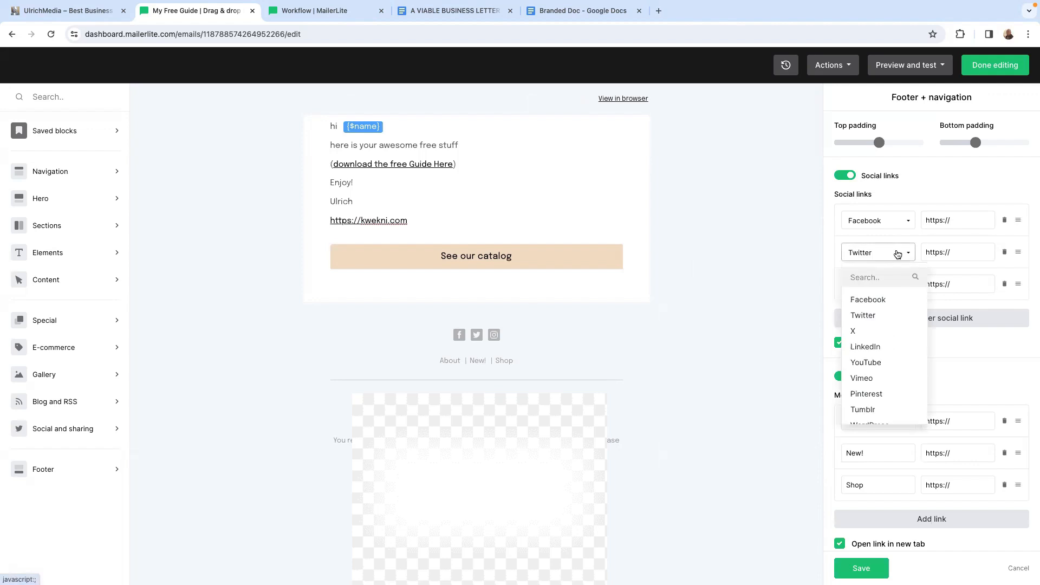
{"action": "left_click", "coordinate": [872, 363]}
{"action": "left_click", "coordinate": [964, 251]}
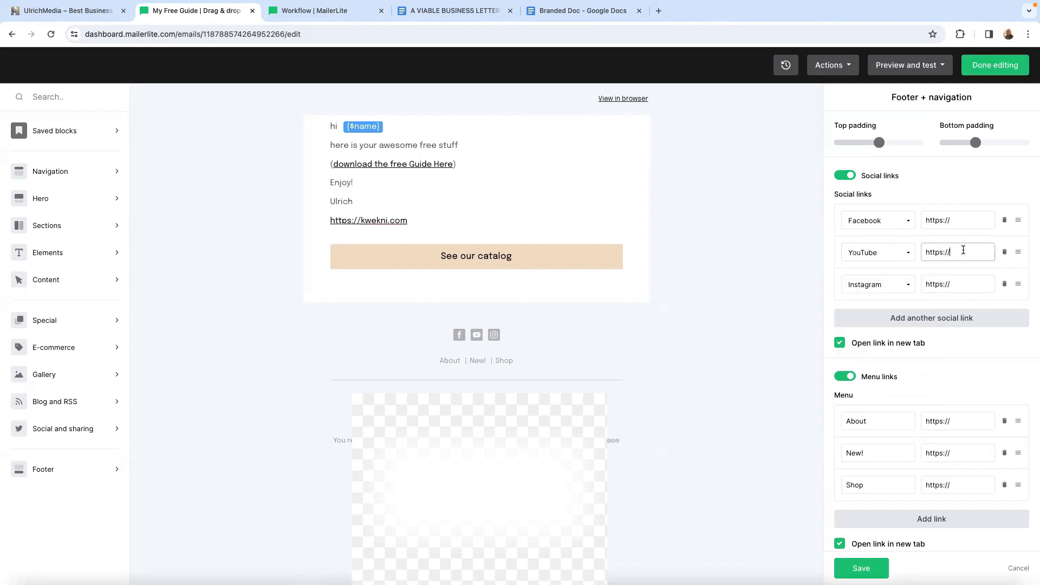
{"action": "key", "text": "ctrl+v"}
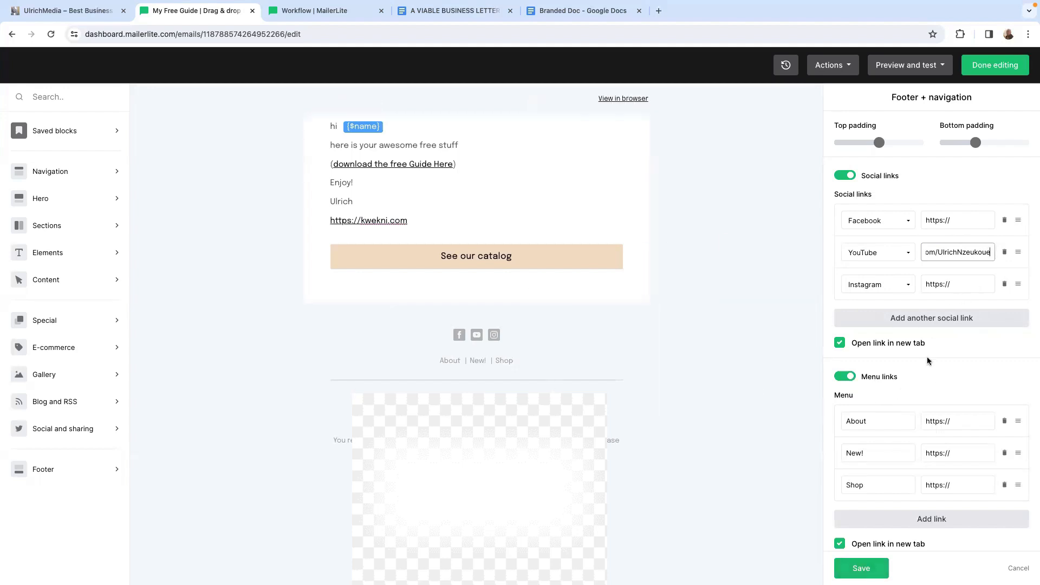
Step: Save the footer changes and finish editing the My Free Guide email to return to the workflow
{"action": "left_click", "coordinate": [860, 569]}
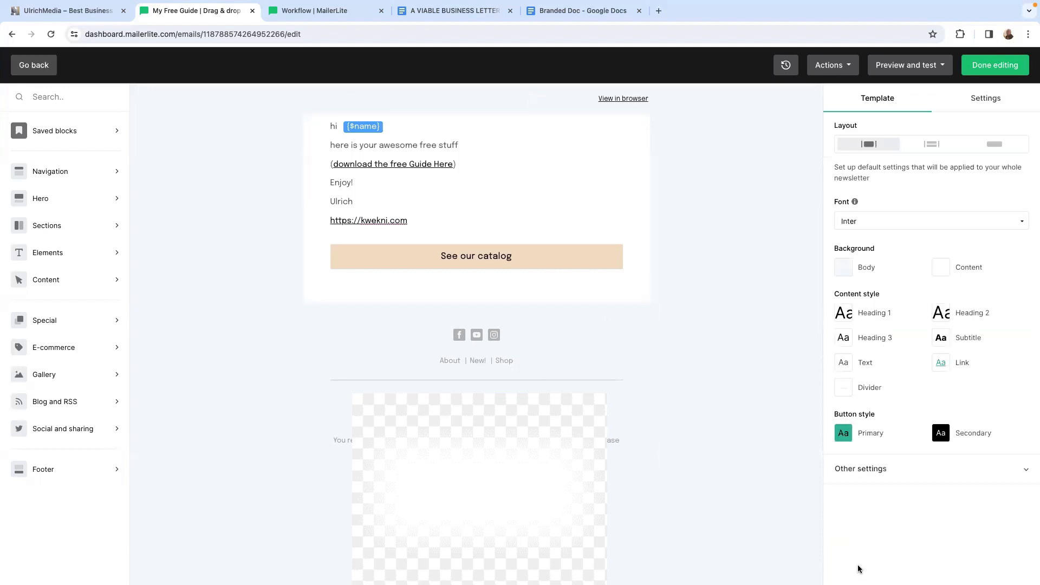
{"action": "left_click", "coordinate": [996, 66]}
Step: Add a 1-day delay after the My Free Guide email in the workflow
{"action": "left_click", "coordinate": [416, 333]}
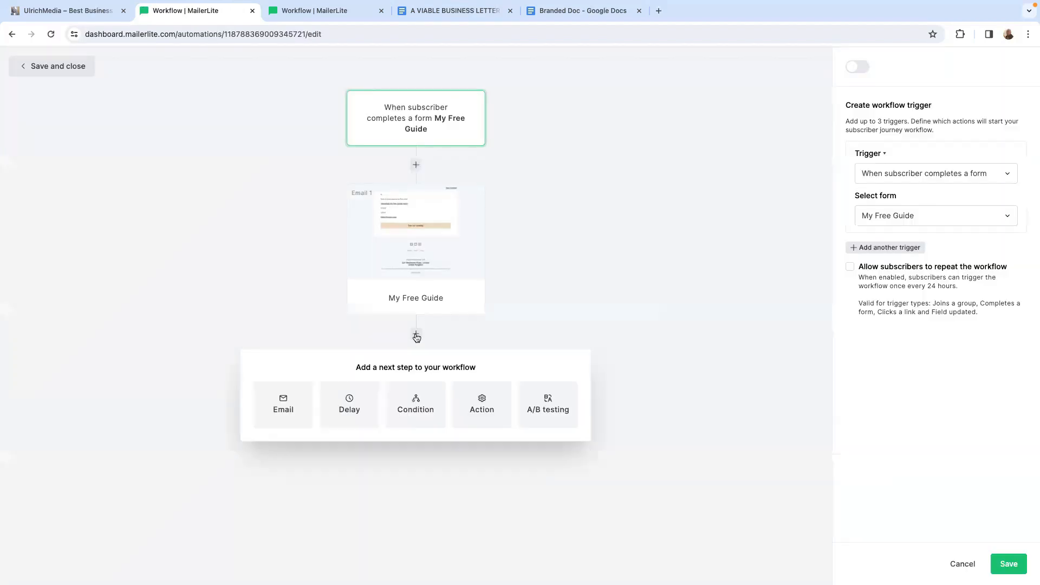
{"action": "left_click", "coordinate": [350, 412]}
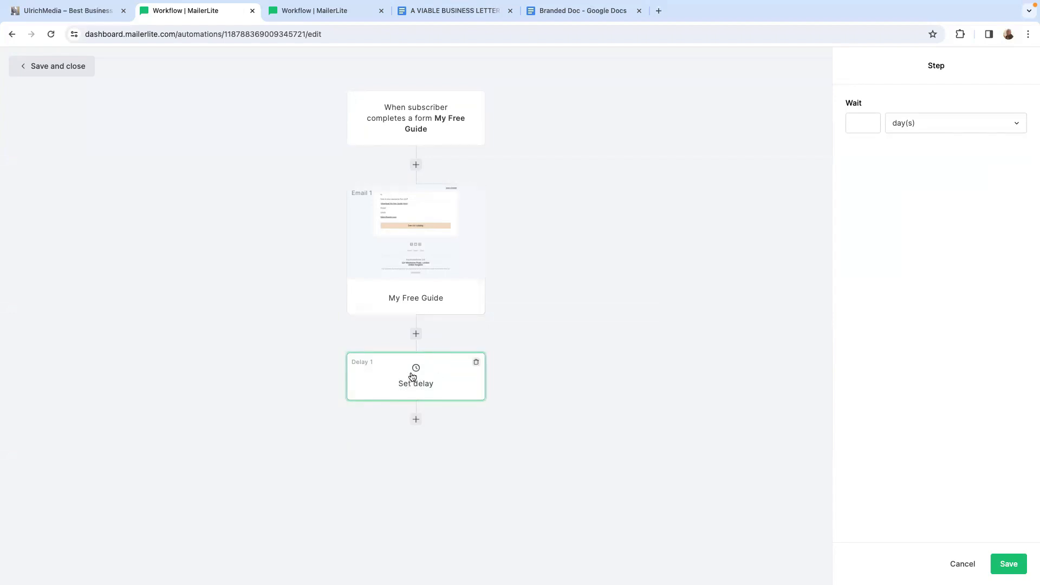
{"action": "left_click", "coordinate": [865, 123]}
{"action": "left_click", "coordinate": [863, 151]}
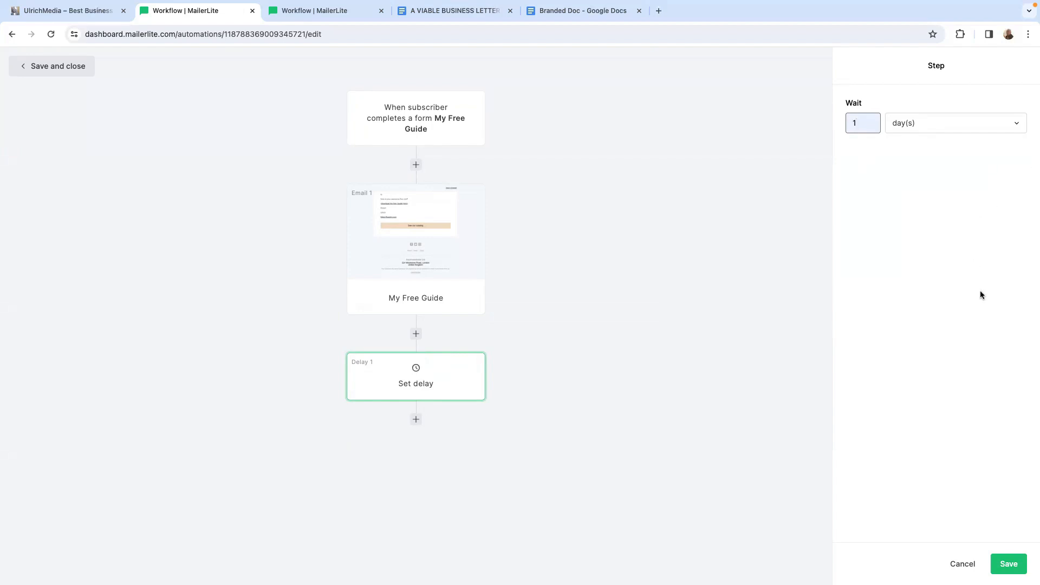
{"action": "left_click", "coordinate": [1008, 563]}
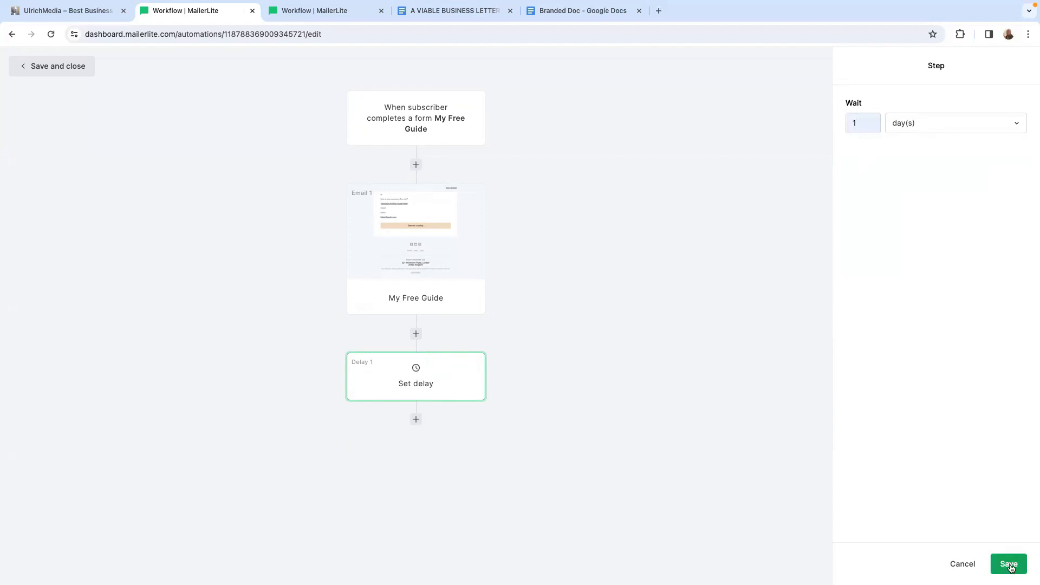
Step: Add a condition after the delay, choosing workflow activity, My Free Guide and "was opened with no links clicked"
{"action": "left_click", "coordinate": [416, 420]}
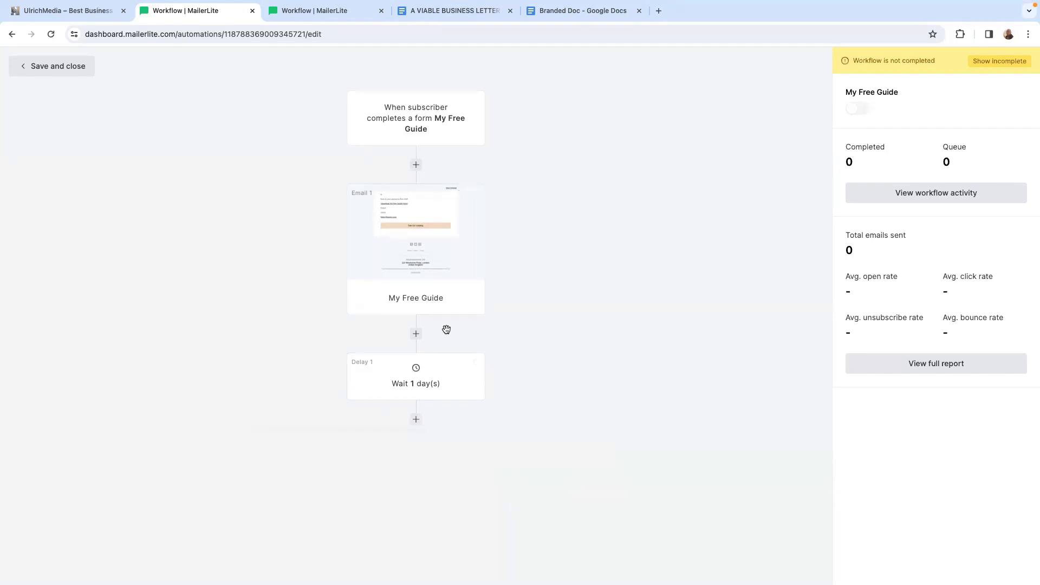
{"action": "left_click", "coordinate": [416, 421]}
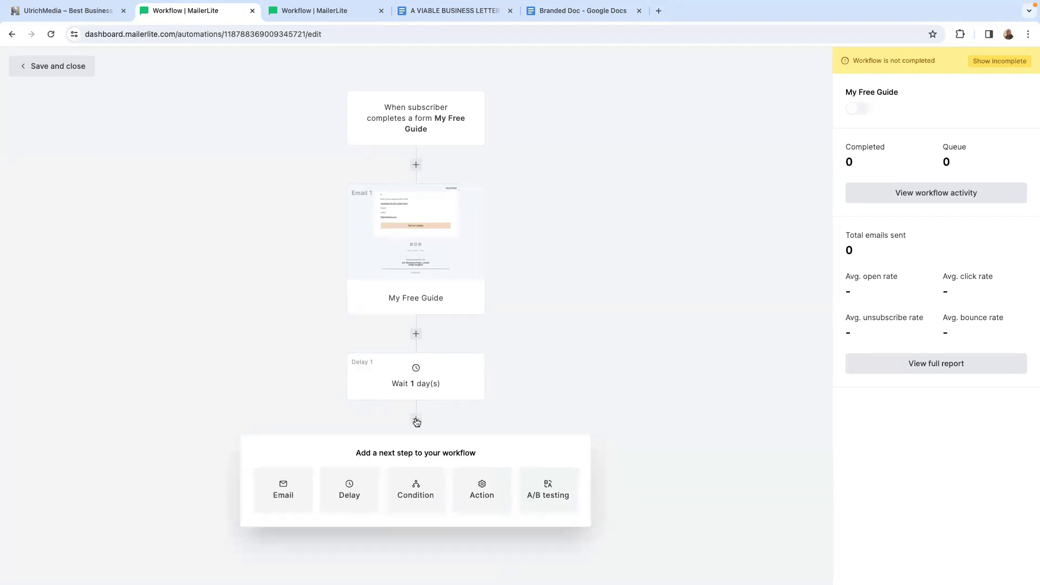
{"action": "left_click", "coordinate": [412, 488]}
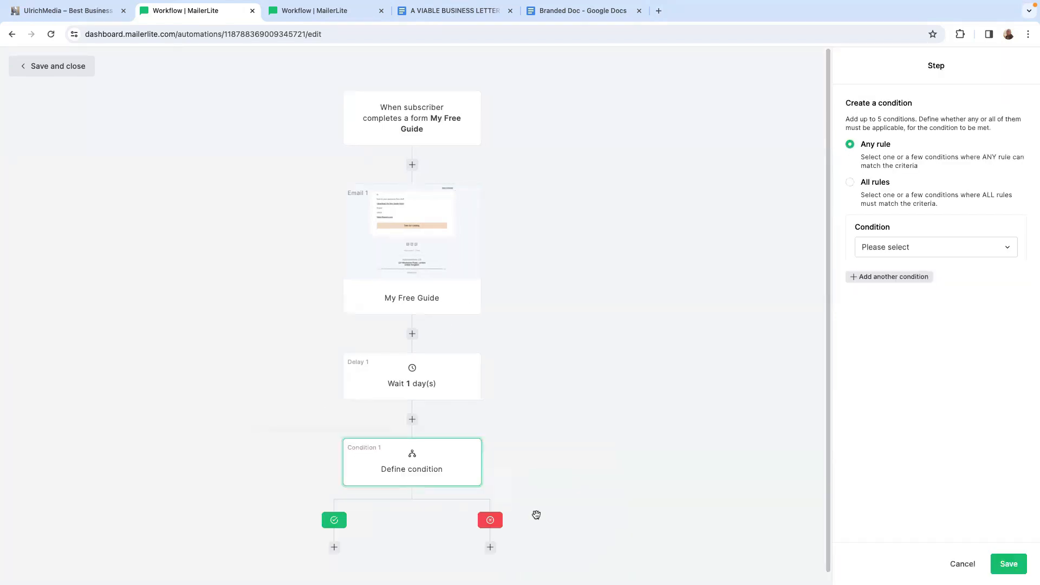
{"action": "scroll", "coordinate": [536, 496], "scroll_direction": "down", "scroll_amount": 1}
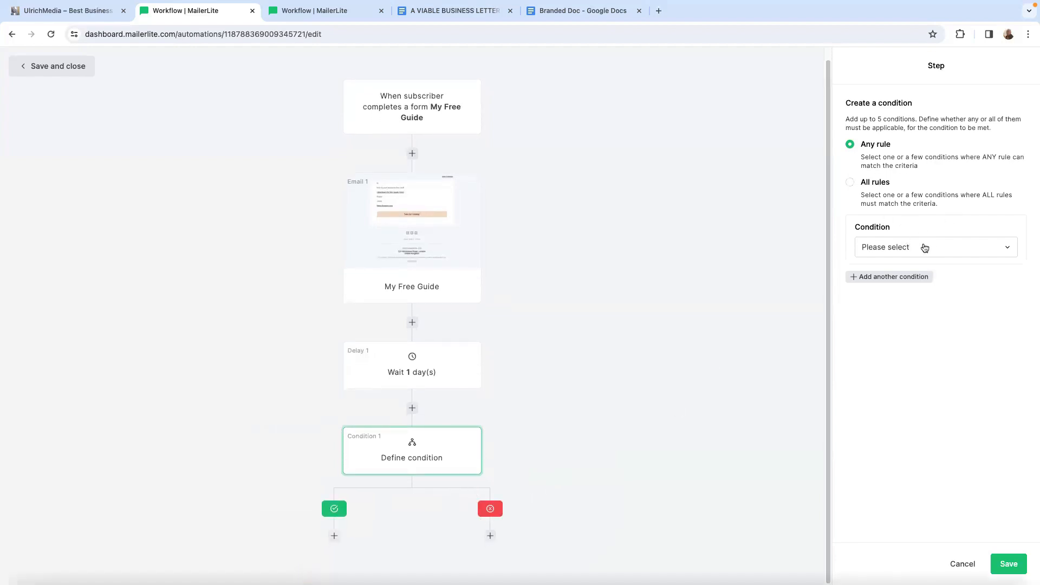
{"action": "left_click", "coordinate": [955, 247]}
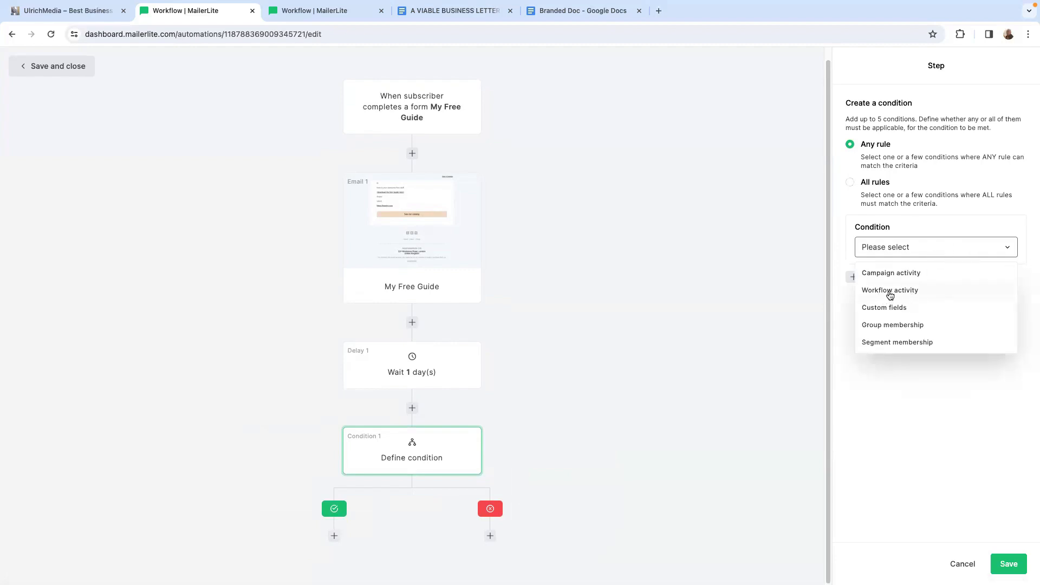
{"action": "left_click", "coordinate": [884, 297]}
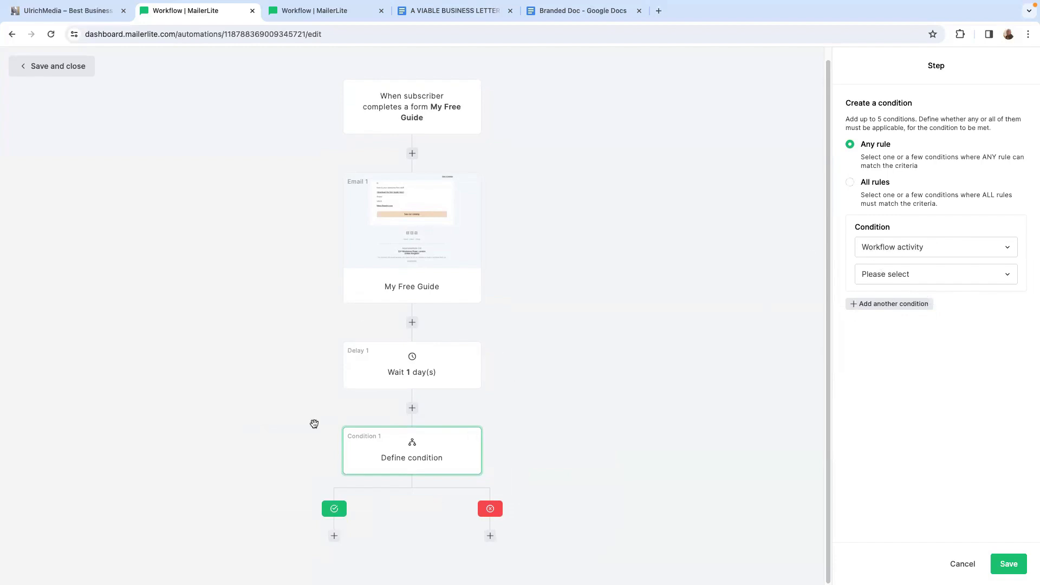
{"action": "left_click", "coordinate": [987, 272]}
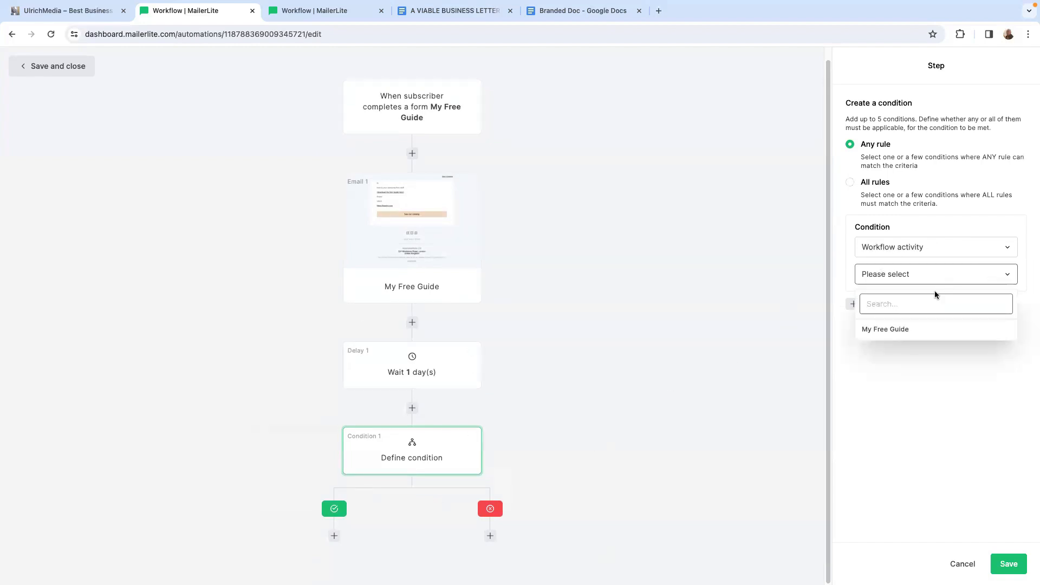
{"action": "left_click", "coordinate": [885, 336]}
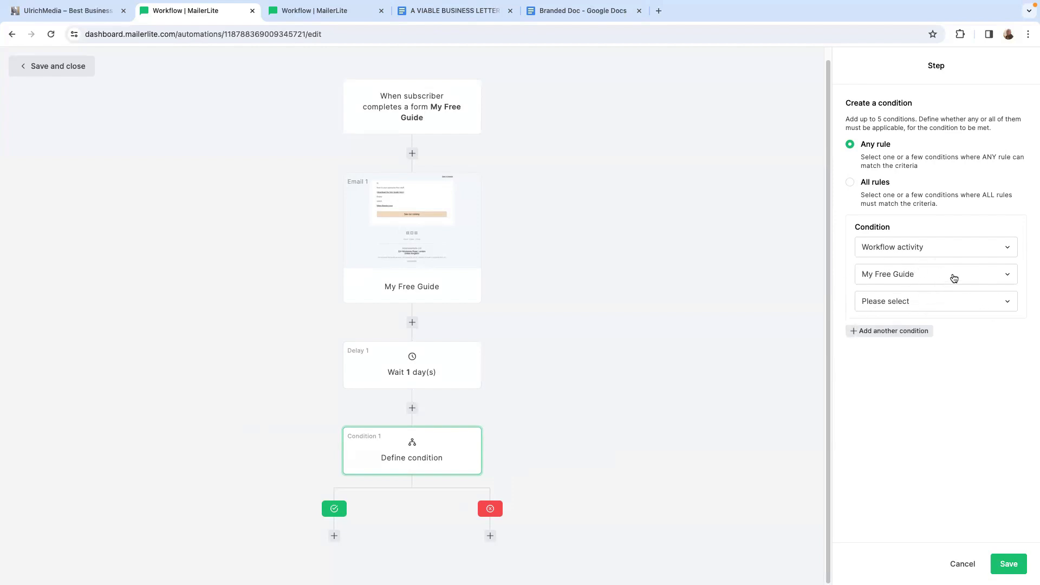
{"action": "left_click", "coordinate": [969, 303]}
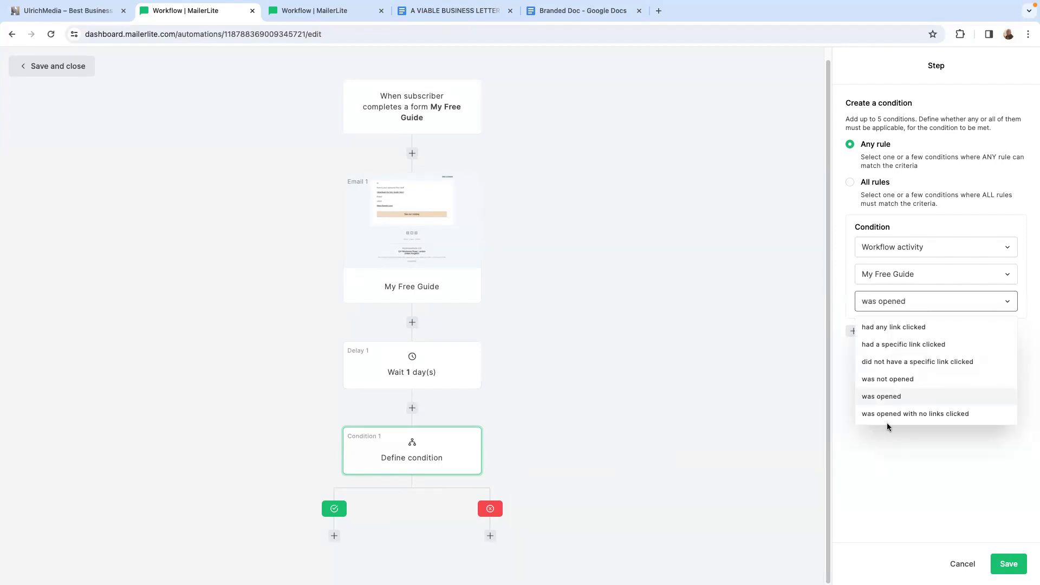
{"action": "left_click", "coordinate": [934, 416]}
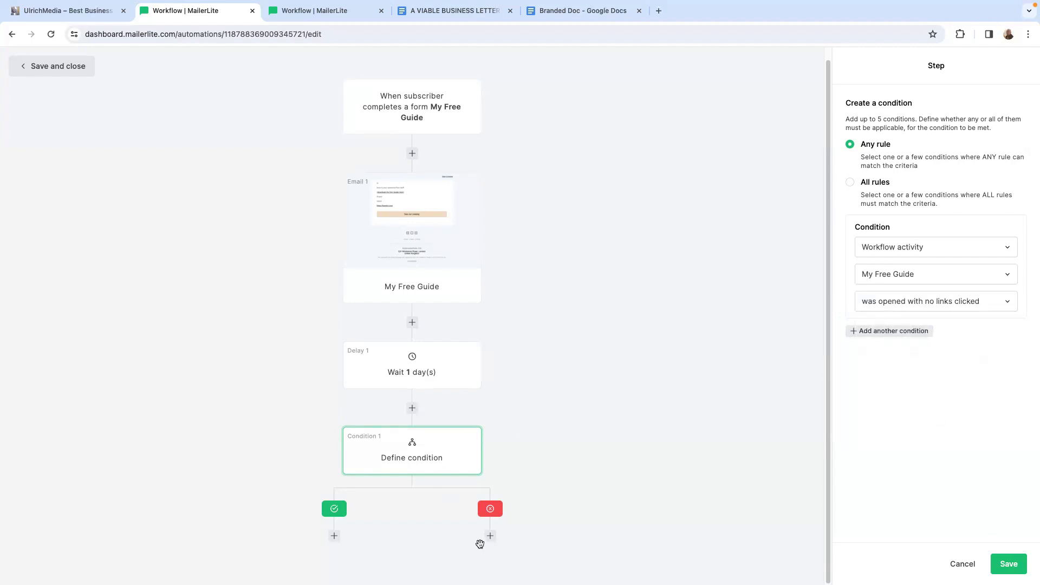
Step: Add an email step under both the not-met and the met branch of the condition
{"action": "left_click", "coordinate": [490, 537]}
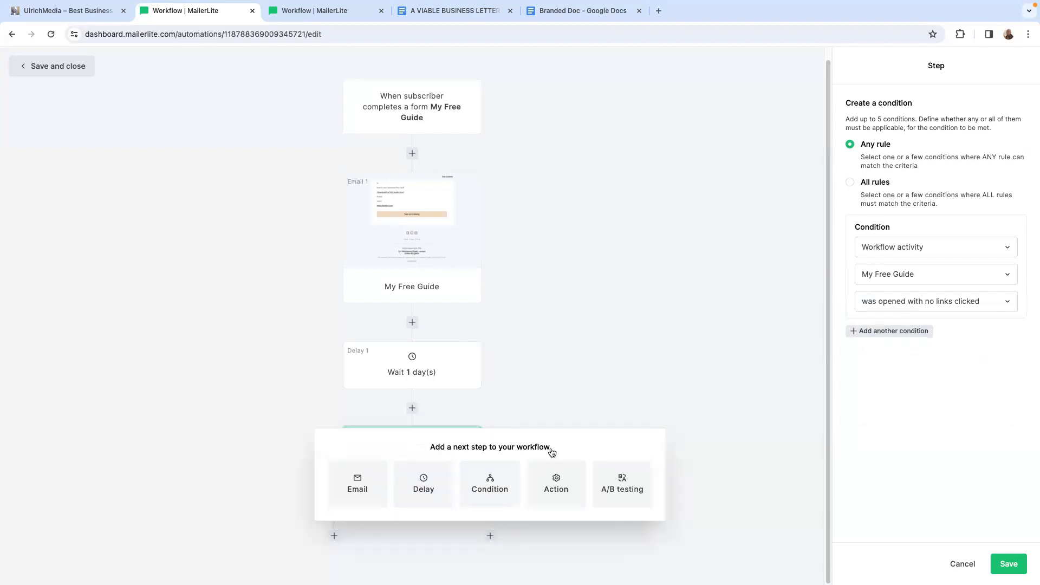
{"action": "left_click", "coordinate": [639, 368]}
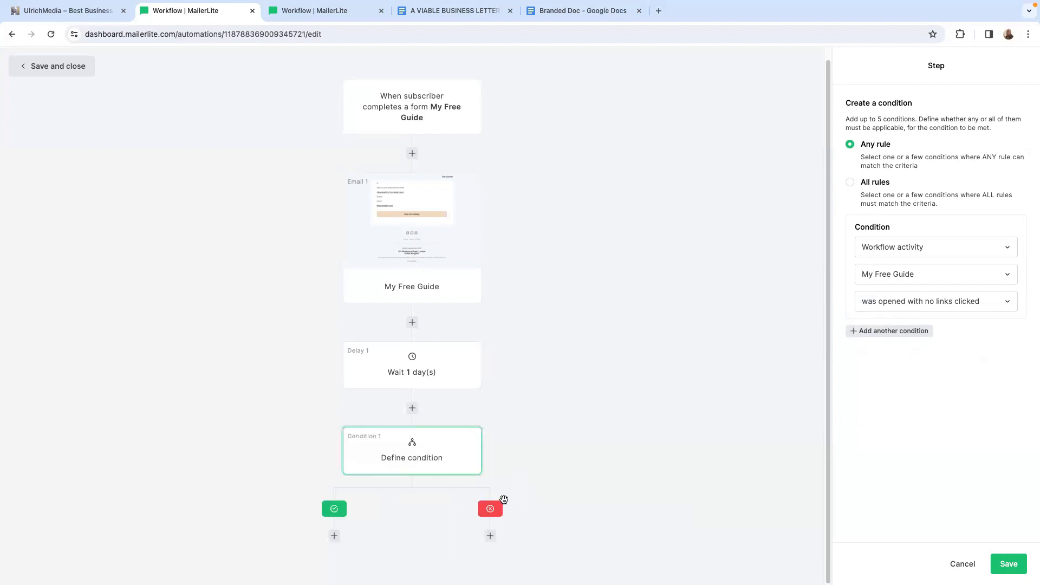
{"action": "left_click", "coordinate": [490, 537]}
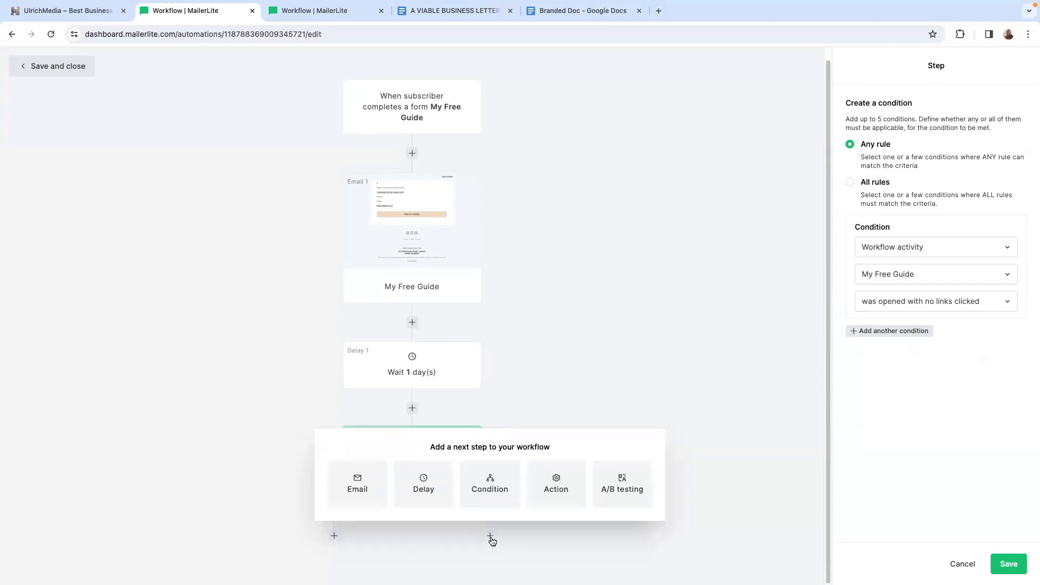
{"action": "left_click", "coordinate": [357, 486]}
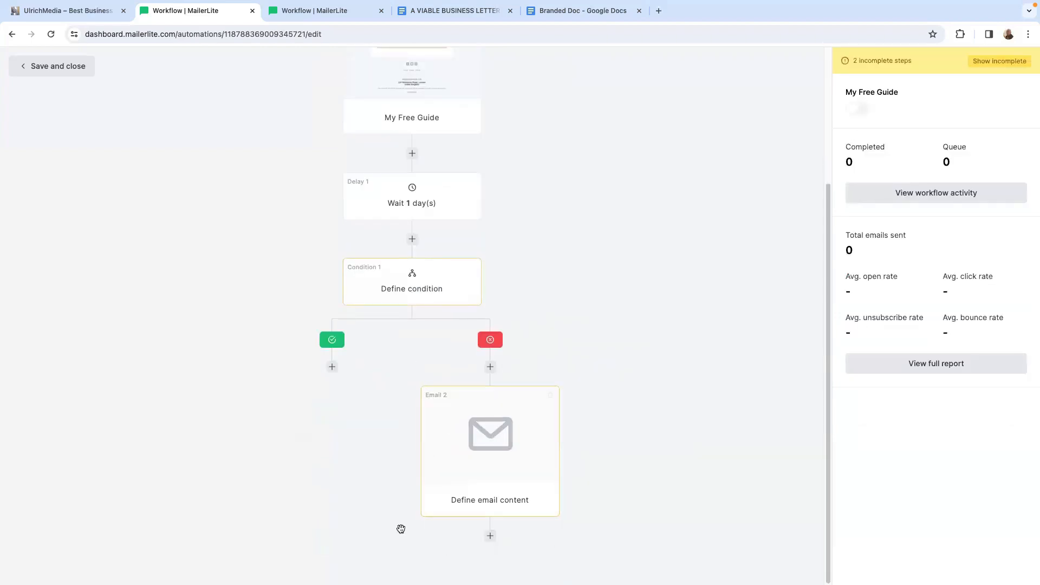
{"action": "left_click", "coordinate": [332, 367]}
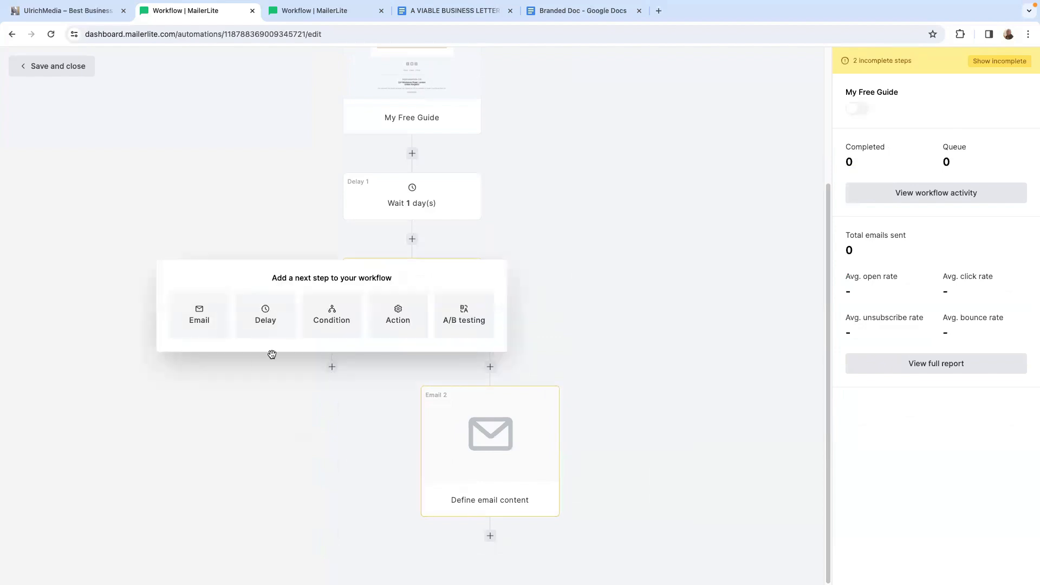
{"action": "left_click", "coordinate": [196, 320]}
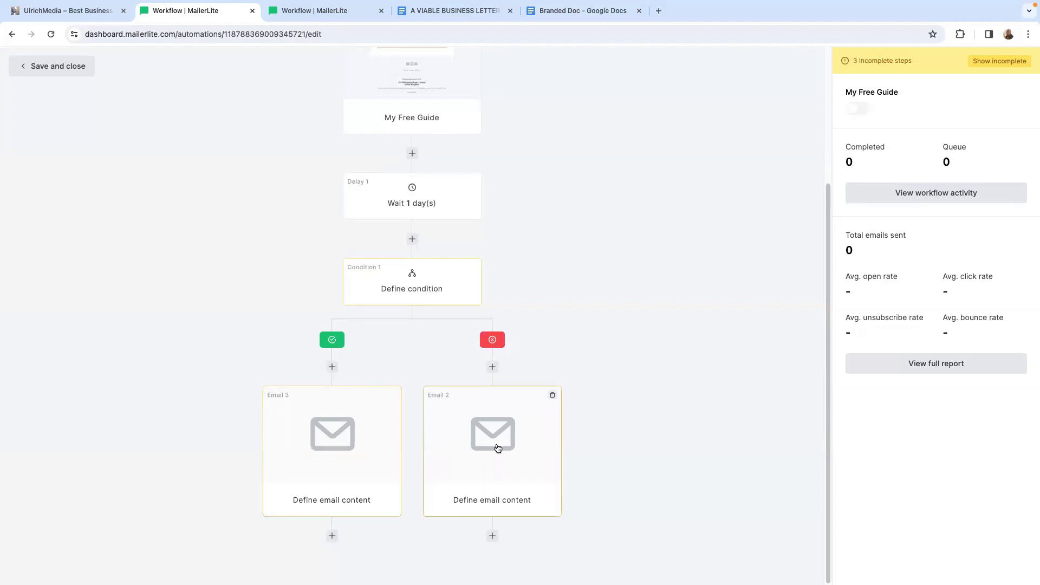
Step: Start designing the not-met branch's email from scratch in the Rich-text editor
{"action": "left_click", "coordinate": [495, 449]}
{"action": "left_click", "coordinate": [938, 348]}
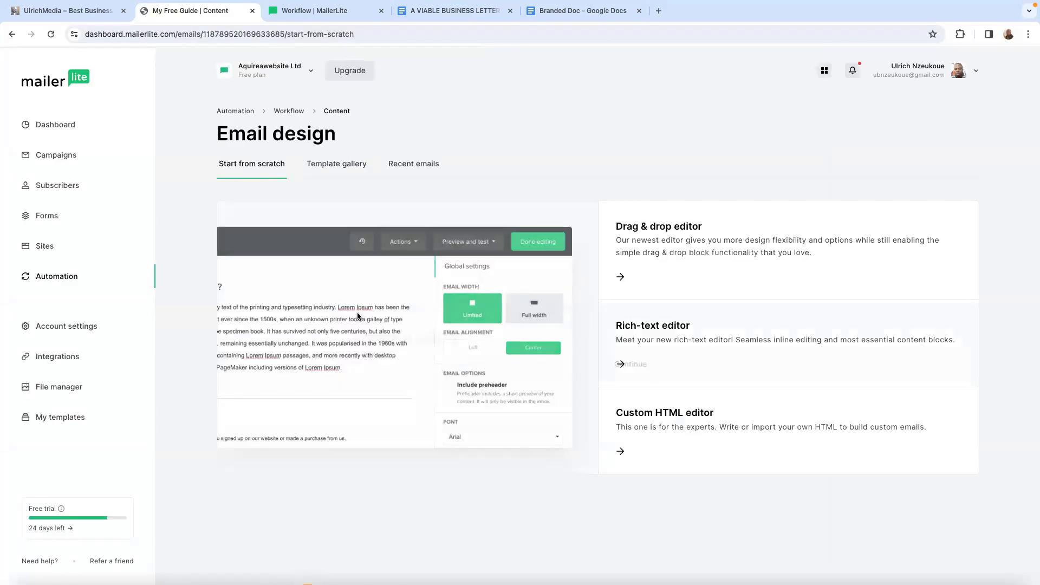
{"action": "mouse_move", "coordinate": [666, 321]}
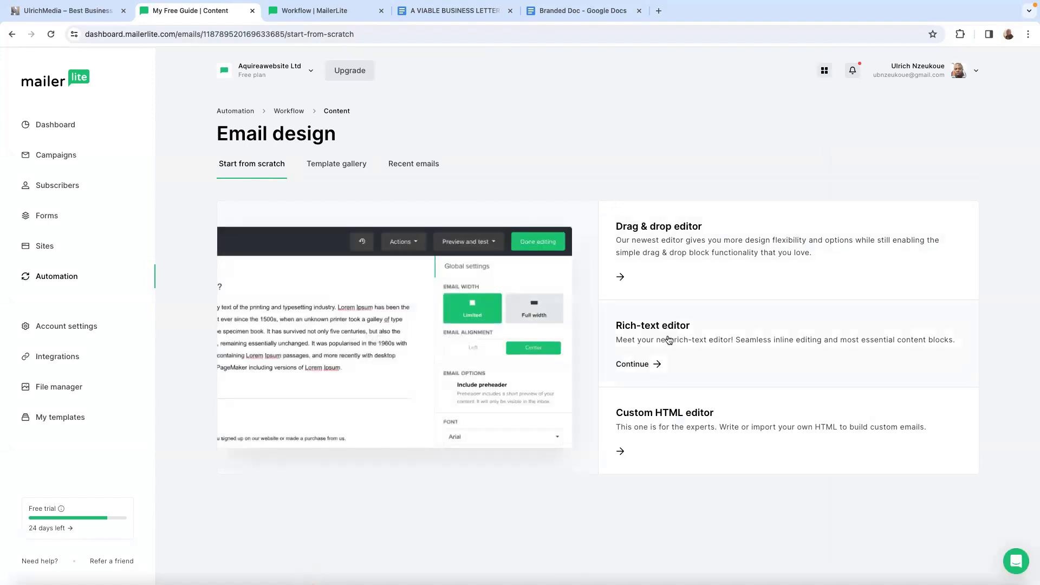
{"action": "left_click", "coordinate": [669, 340]}
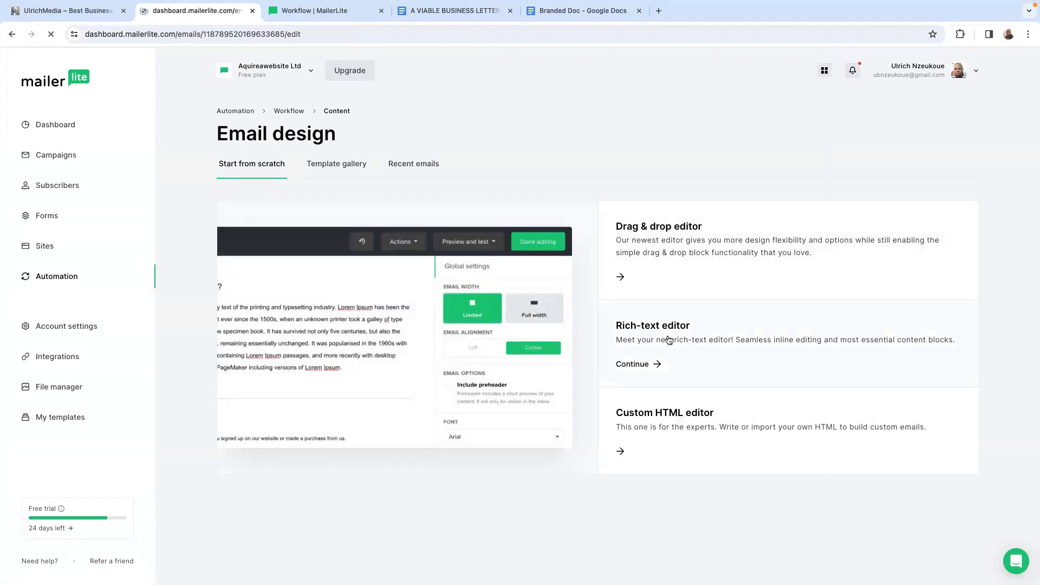
{"action": "type", "text": "Hi Here is more goodies for your support take care Ulrich https://kwekni.com"}
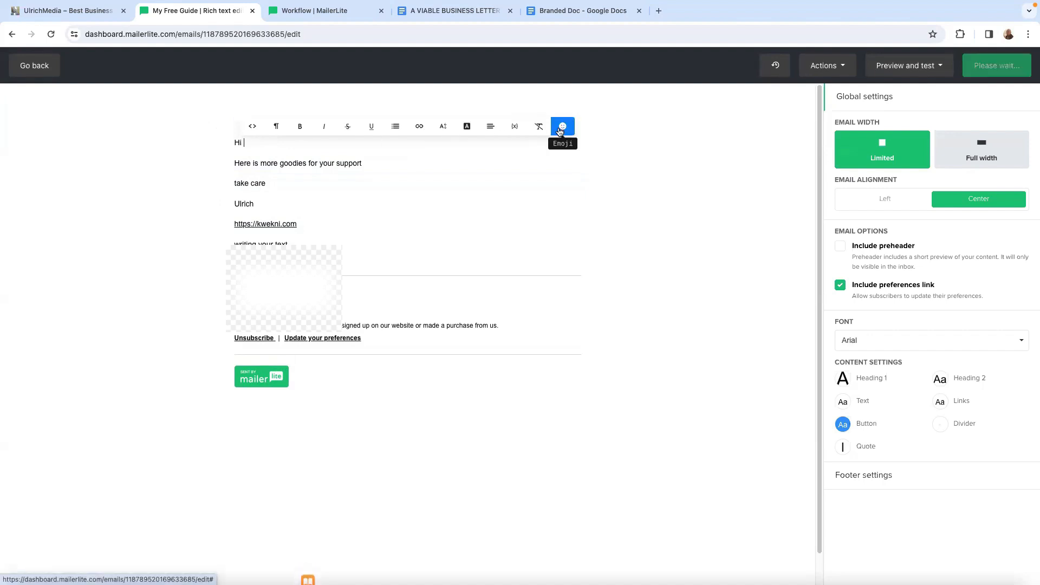
{"action": "left_click", "coordinate": [518, 131]}
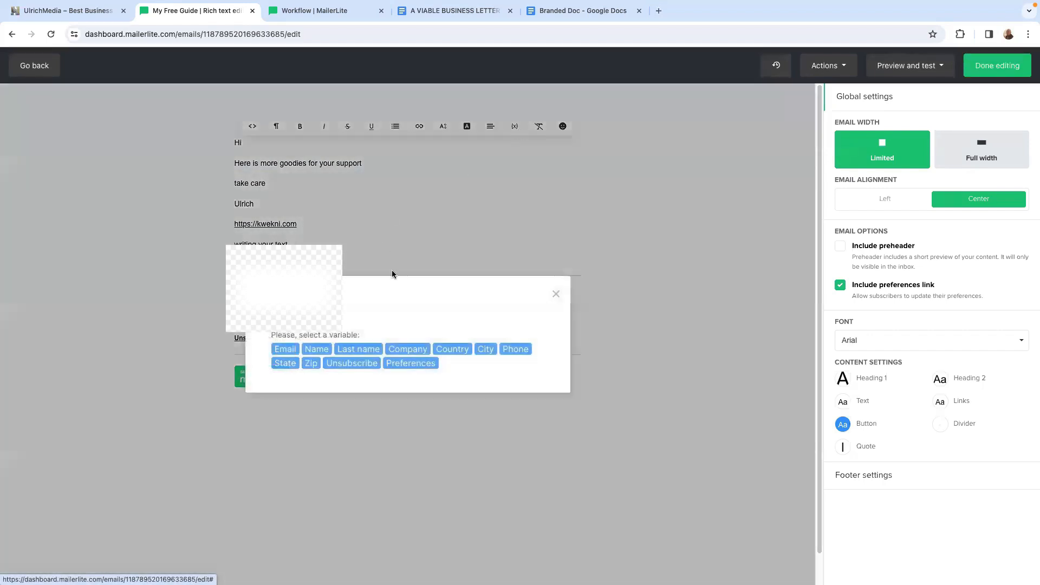
{"action": "left_click", "coordinate": [313, 350]}
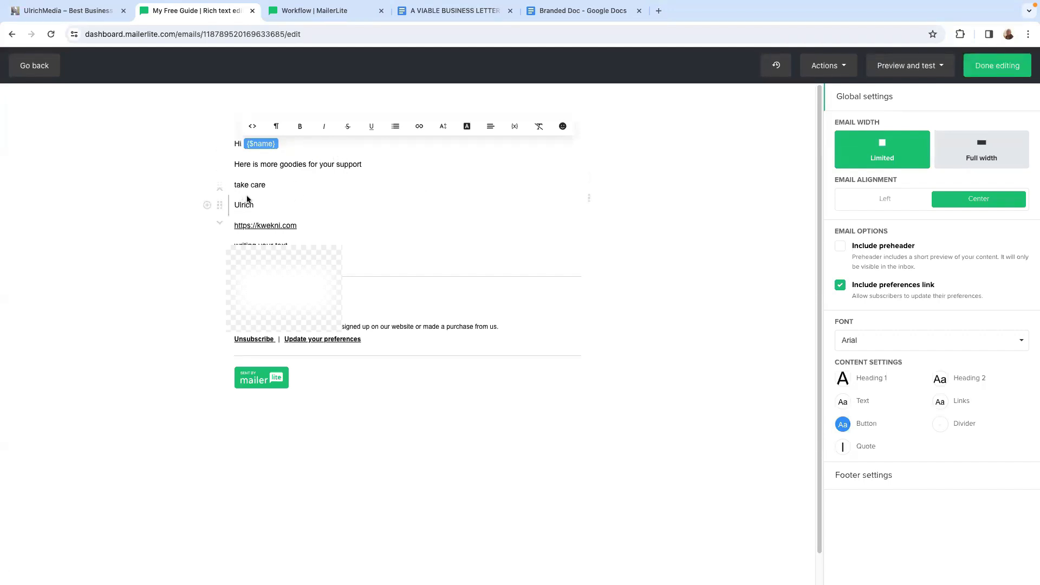
{"action": "key", "text": "Return"}
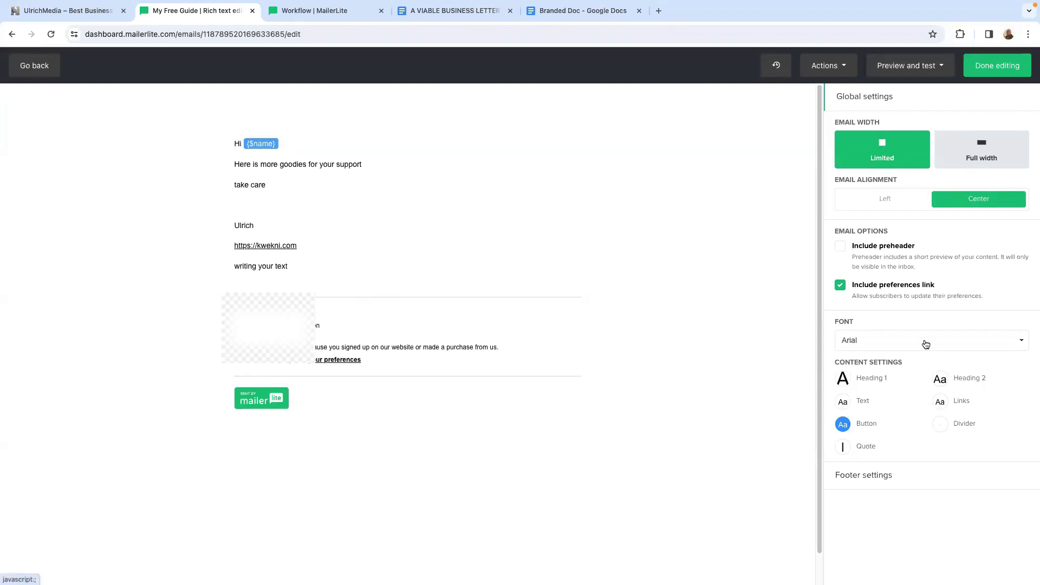
Step: Set the email's global font to Poppins
{"action": "left_click", "coordinate": [906, 342]}
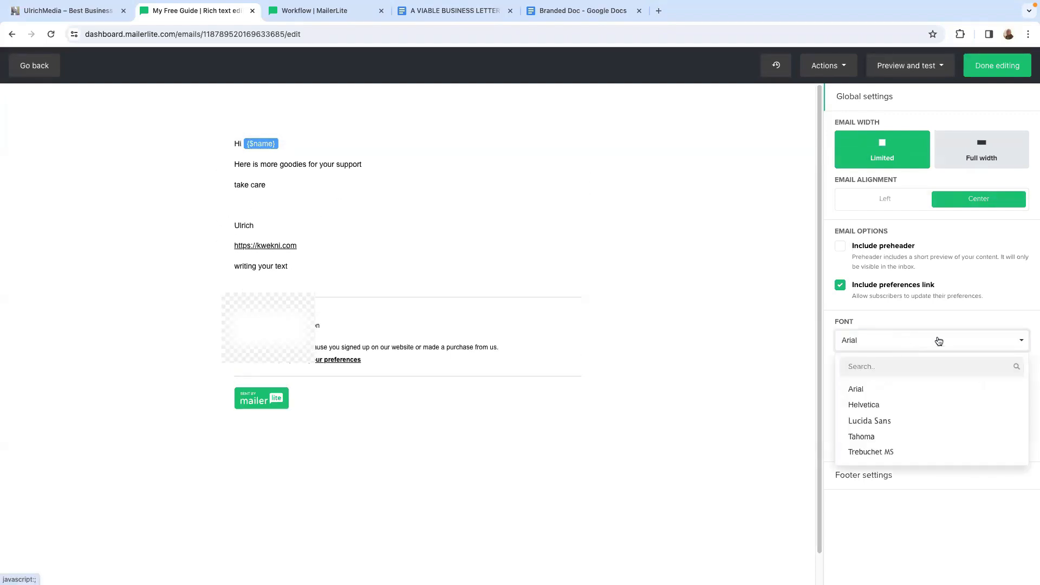
{"action": "left_click", "coordinate": [900, 366]}
{"action": "type", "text": "popp"}
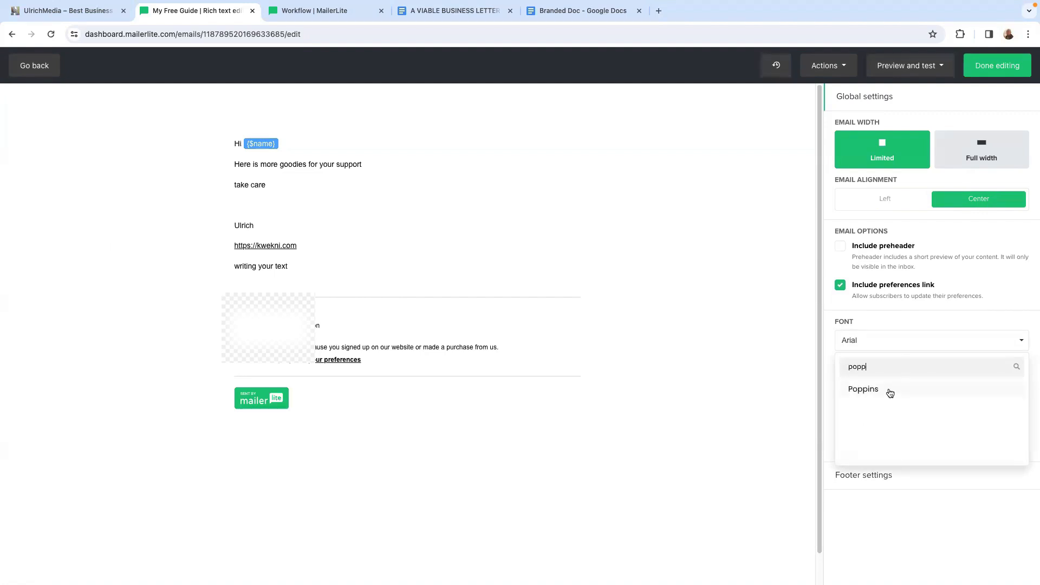
{"action": "left_click", "coordinate": [890, 392]}
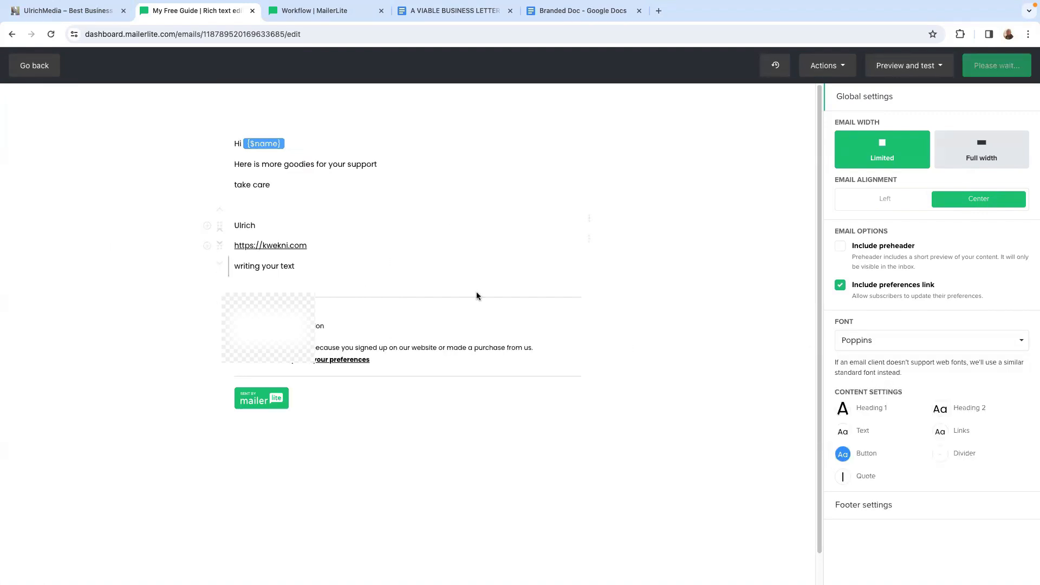
Step: Insert a Signature block below "take care" and replace its placeholder picture with the sender's photo from the file library
{"action": "left_click", "coordinate": [594, 354]}
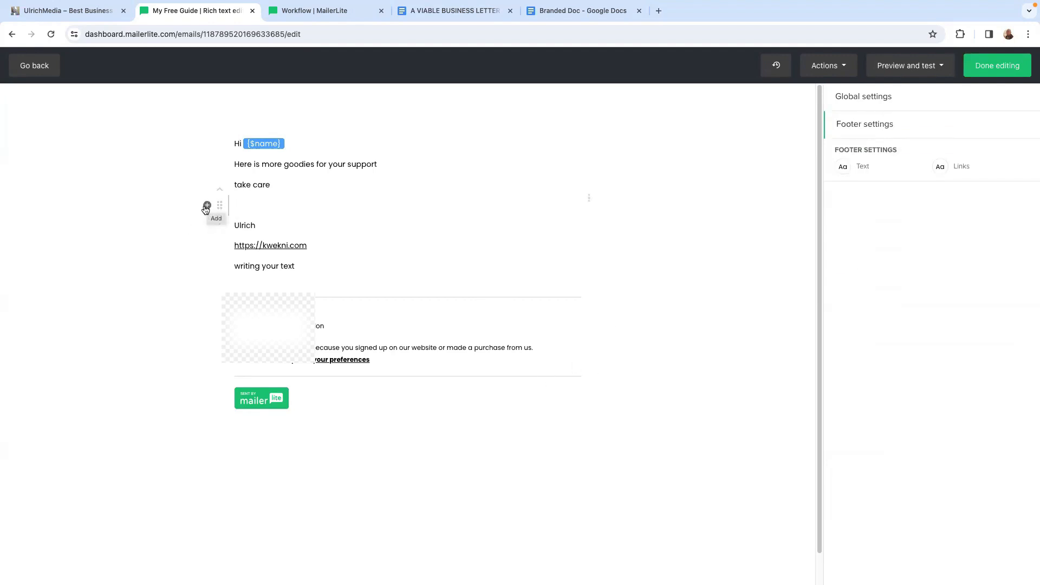
{"action": "left_click", "coordinate": [207, 206]}
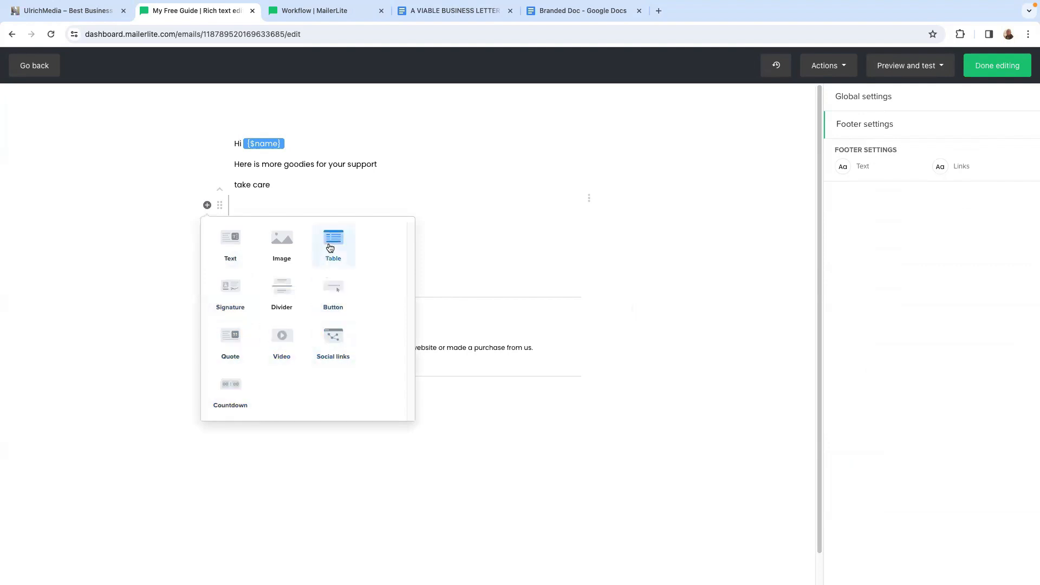
{"action": "left_click", "coordinate": [232, 289]}
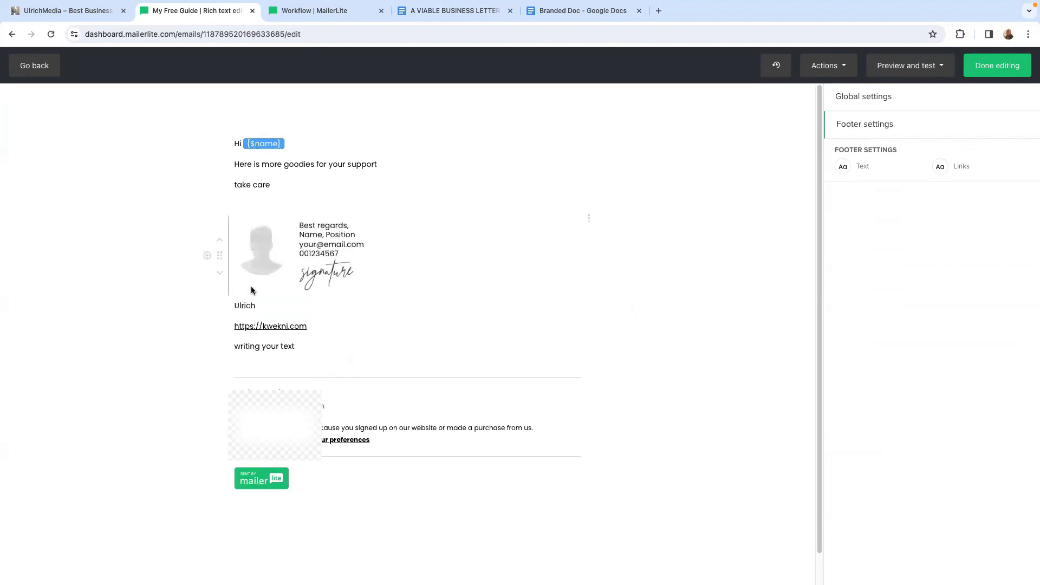
{"action": "left_click", "coordinate": [264, 249]}
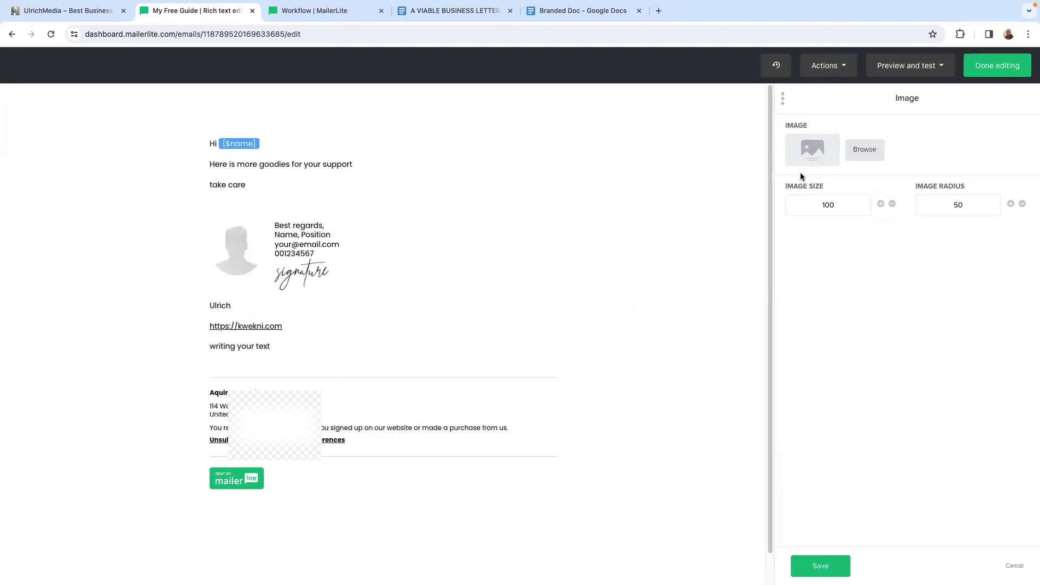
{"action": "left_click", "coordinate": [812, 155]}
{"action": "scroll", "coordinate": [318, 474], "scroll_direction": "down", "scroll_amount": 10}
{"action": "left_click", "coordinate": [318, 474]}
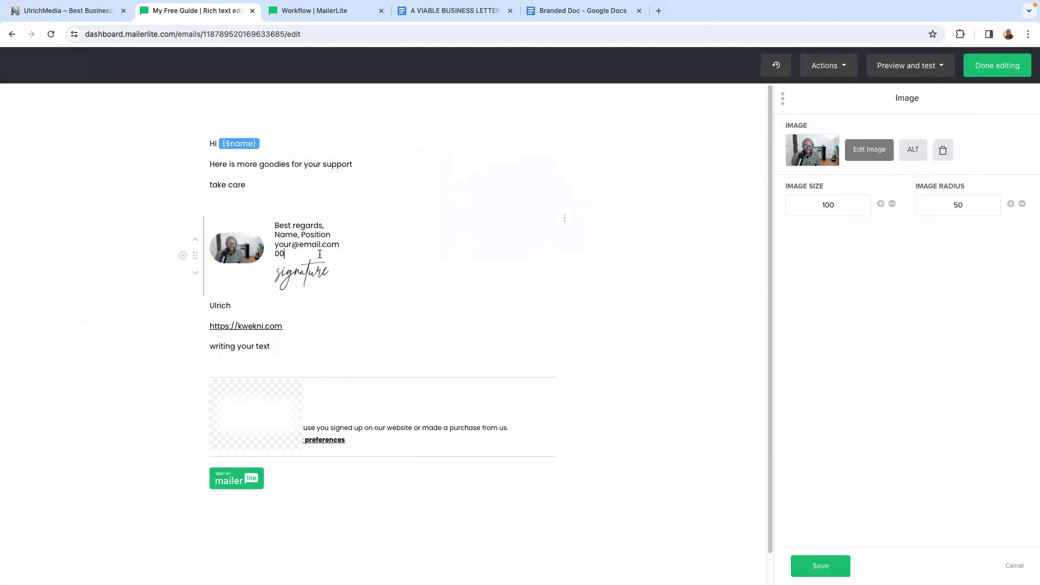
Step: Replace the sample signature with a hand-drawn one, fill in the sender's name, "Assets Manager" and contact e-mail, and remove the phone number
{"action": "left_click", "coordinate": [321, 275]}
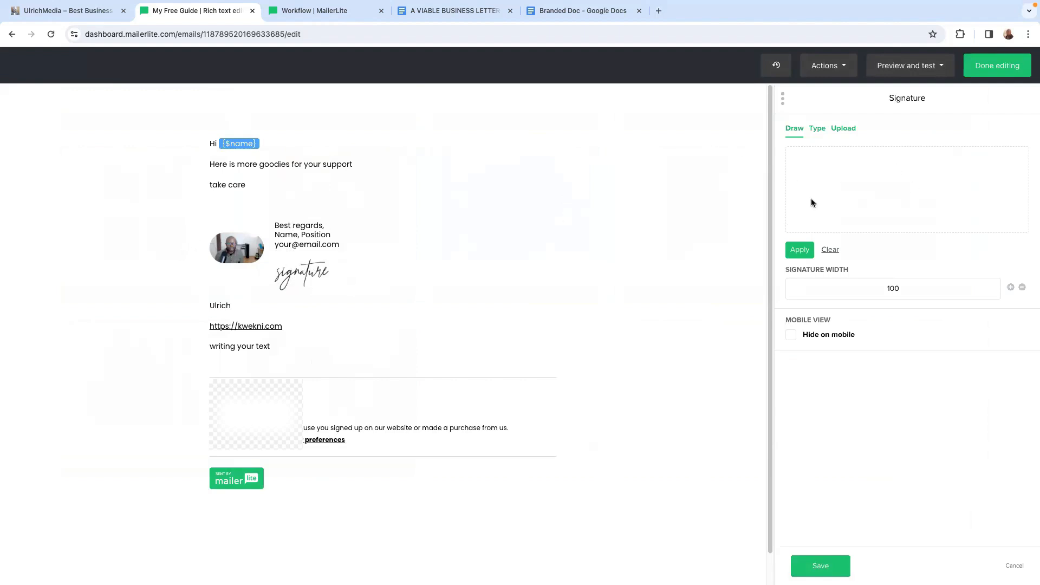
{"action": "mouse_move", "coordinate": [835, 184]}
{"action": "left_mouse_down"}
{"action": "mouse_move", "coordinate": [922, 211]}
{"action": "mouse_move", "coordinate": [986, 190]}
{"action": "mouse_move", "coordinate": [910, 179]}
{"action": "mouse_move", "coordinate": [857, 190]}
{"action": "mouse_move", "coordinate": [904, 200]}
{"action": "left_mouse_up"}
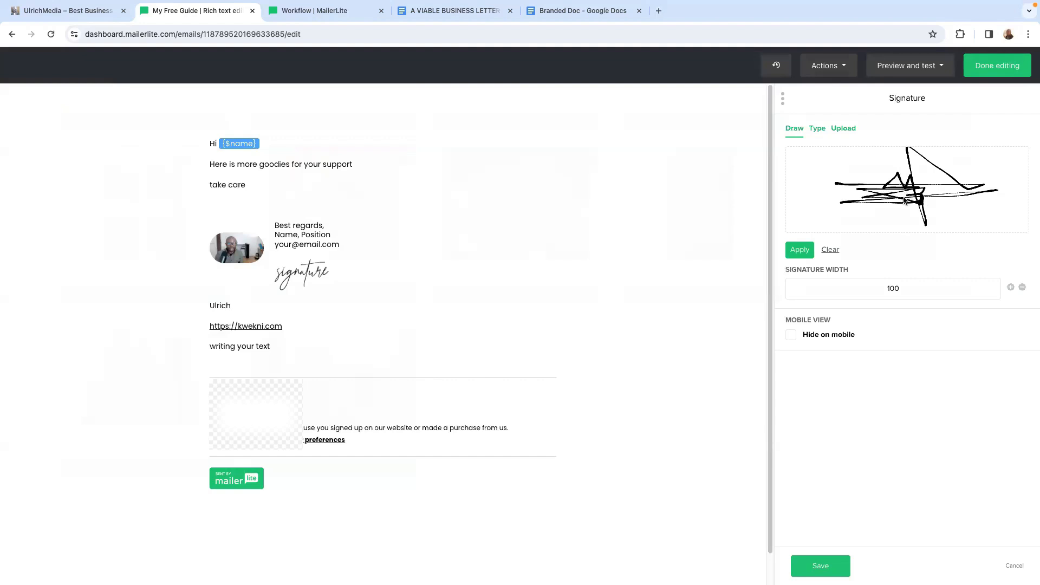
{"action": "left_click", "coordinate": [799, 253]}
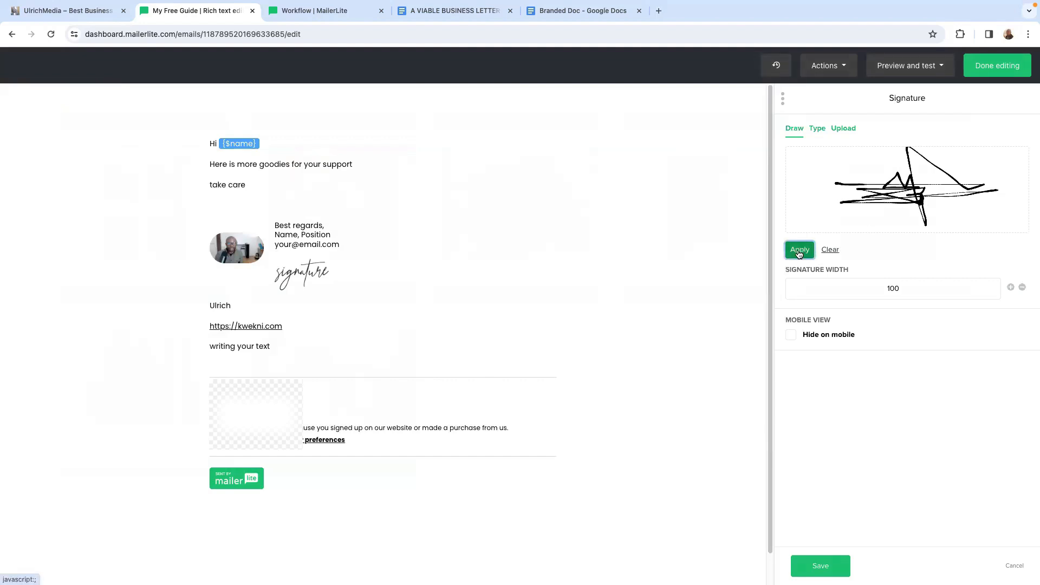
{"action": "left_click", "coordinate": [832, 566]}
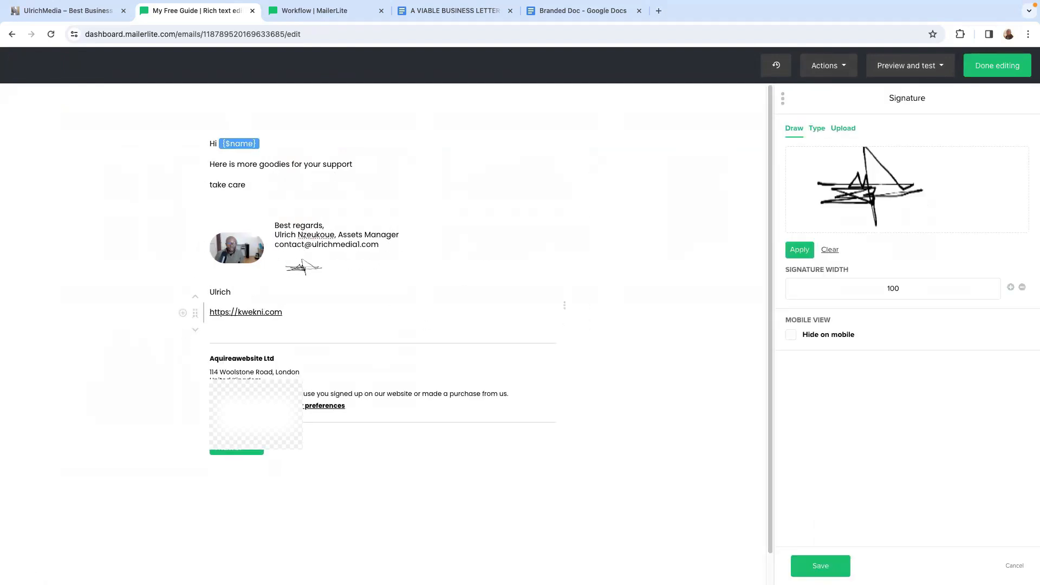
{"action": "key", "text": "Return"}
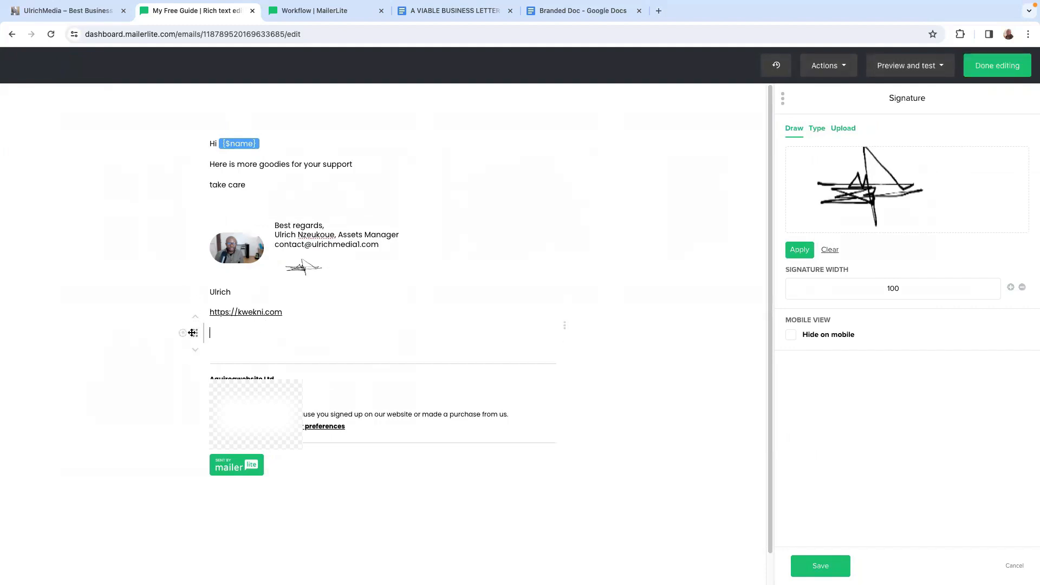
{"action": "left_click", "coordinate": [183, 334]}
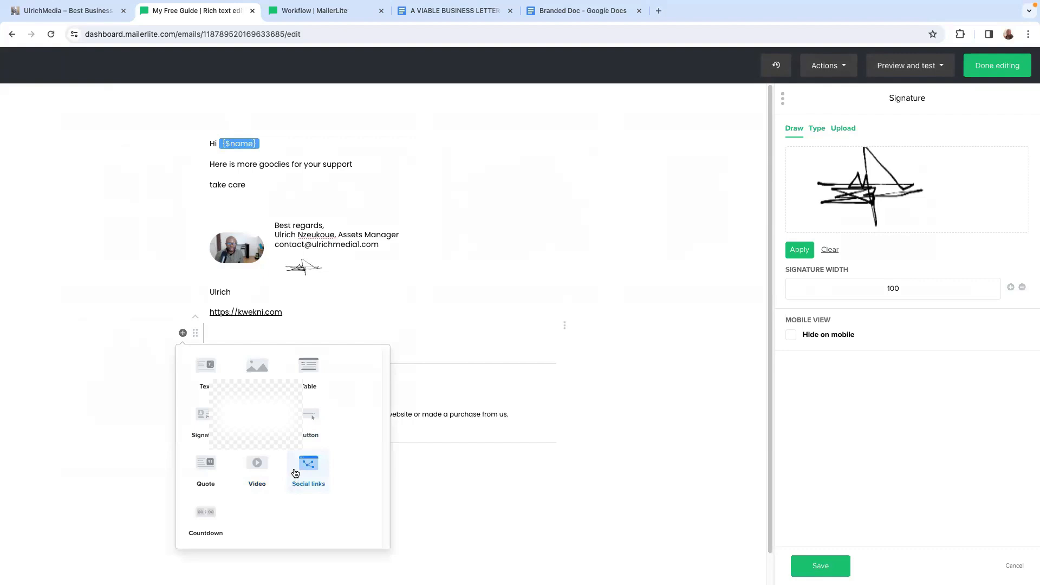
{"action": "left_click", "coordinate": [292, 467]}
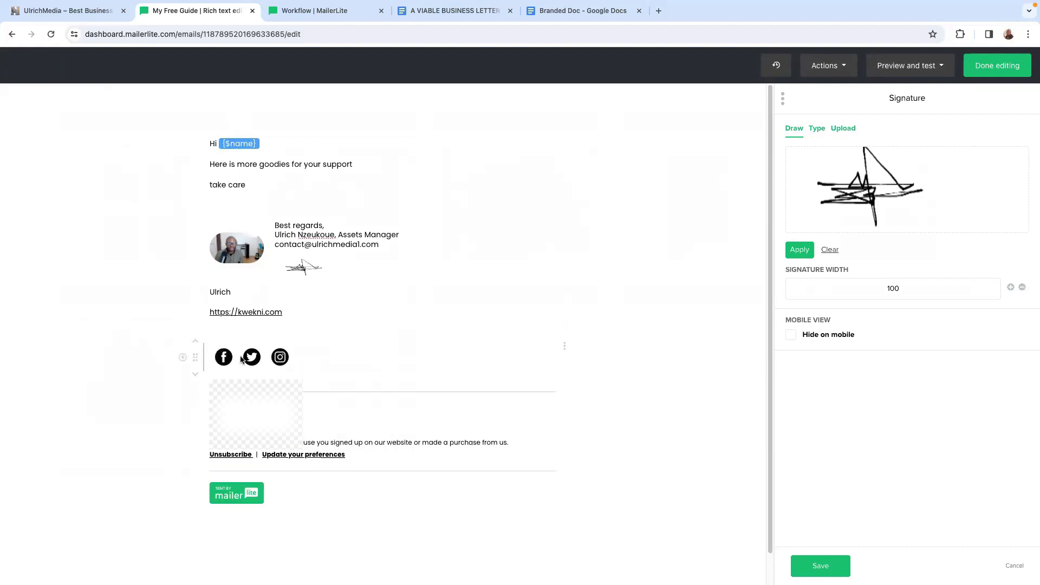
{"action": "left_click", "coordinate": [221, 362]}
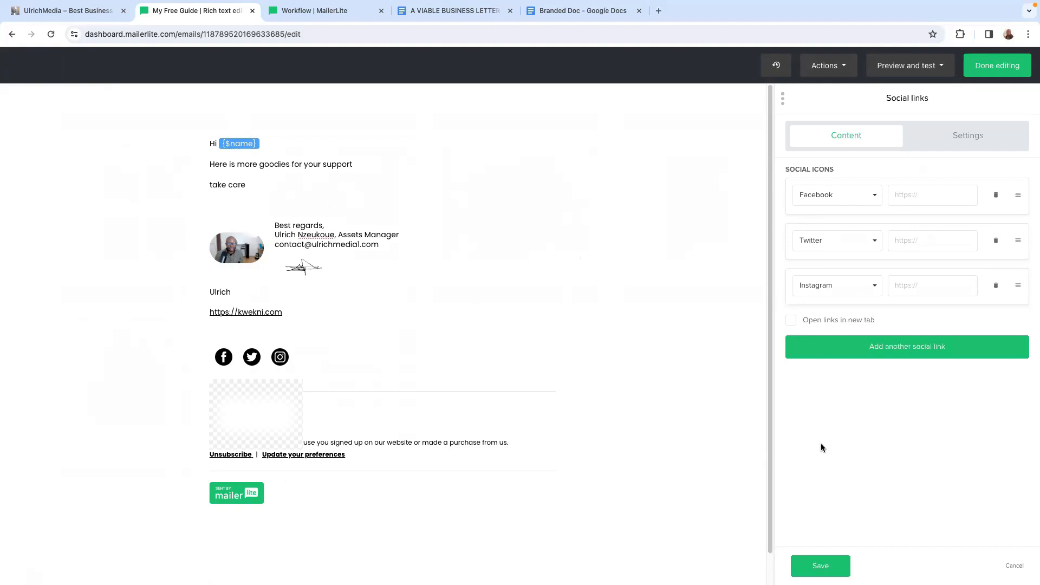
{"action": "left_click", "coordinate": [1014, 566]}
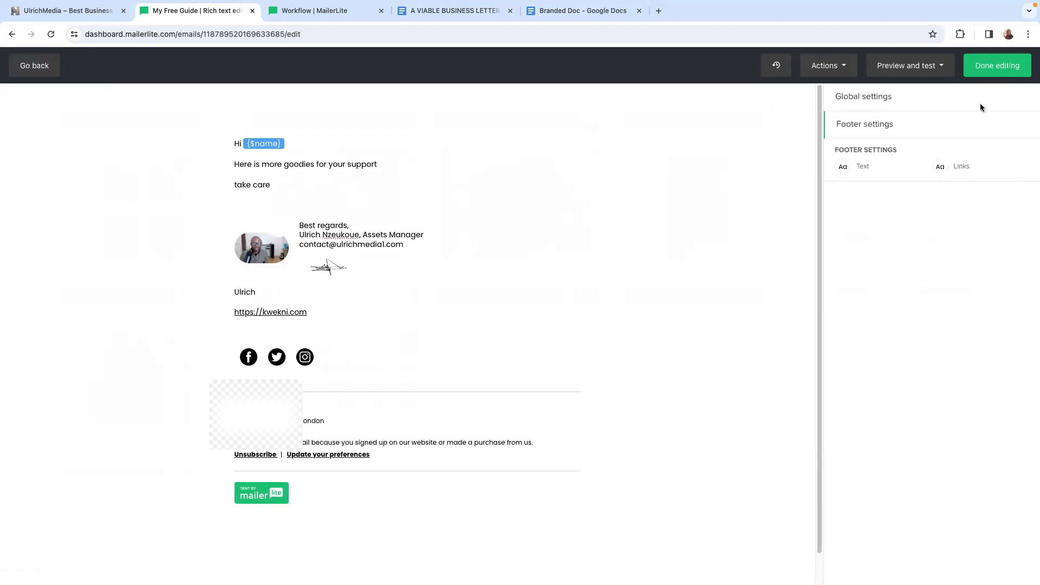
{"action": "left_click", "coordinate": [995, 67]}
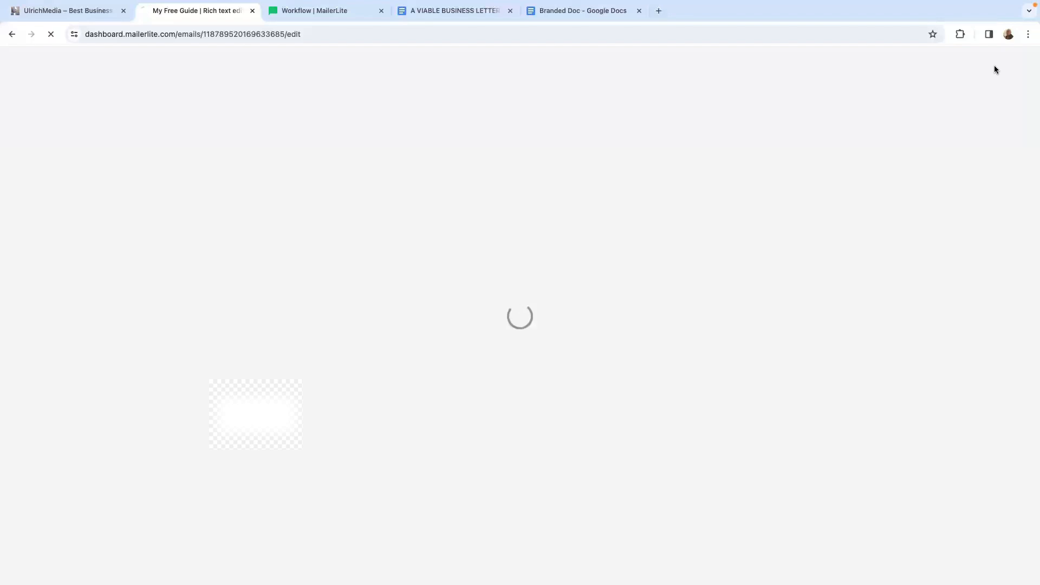
Step: Name the not-met branch's email "first email reopening" and reuse its reply-to address as the sender email
{"action": "scroll", "coordinate": [487, 400], "scroll_direction": "down", "scroll_amount": 2}
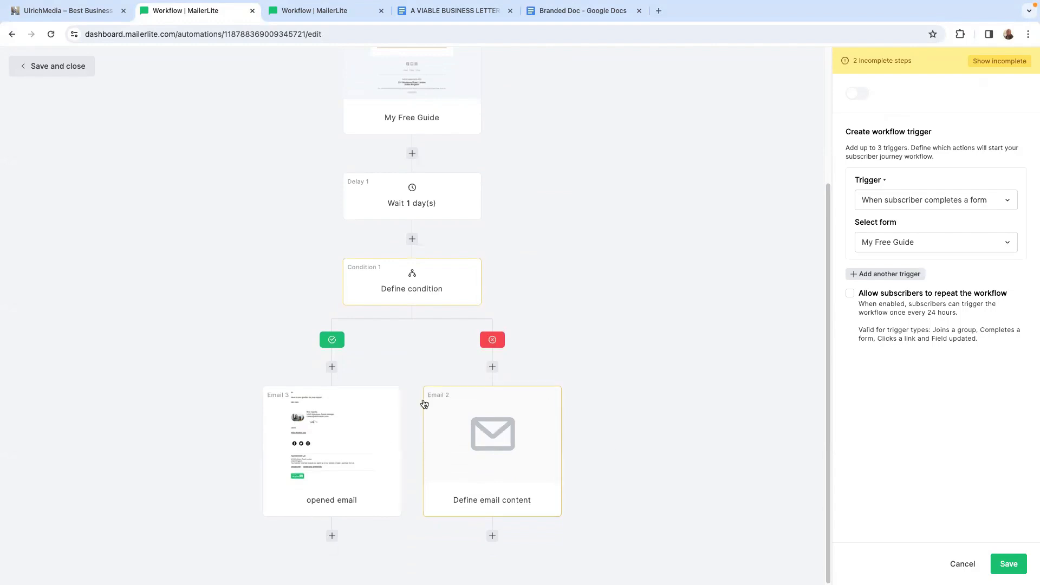
{"action": "left_click", "coordinate": [487, 432]}
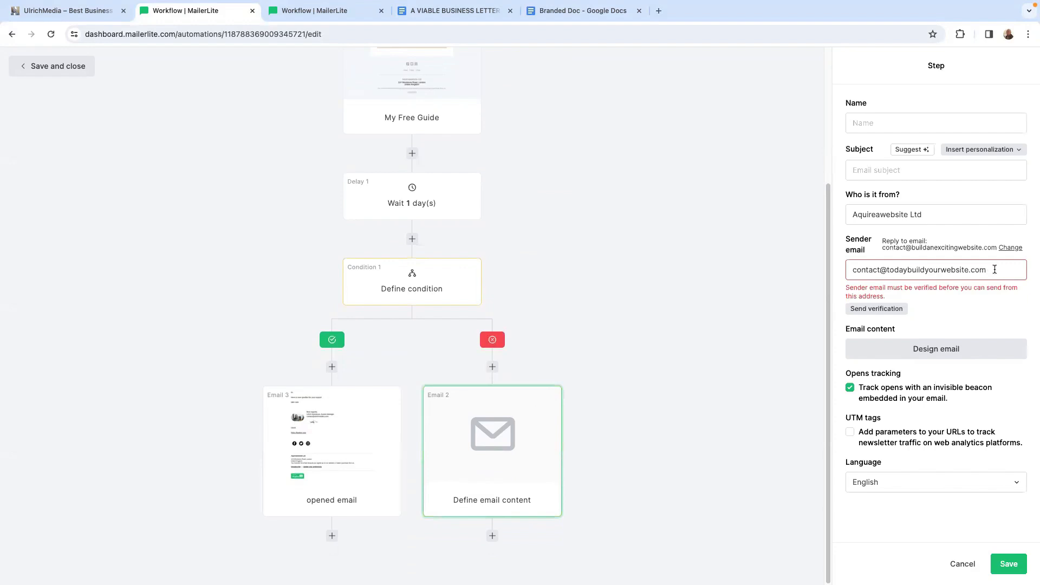
{"action": "left_click_drag", "start_coordinate": [995, 270], "coordinate": [795, 262]}
{"action": "key", "text": "BackSpace"}
{"action": "right_click", "coordinate": [867, 315]}
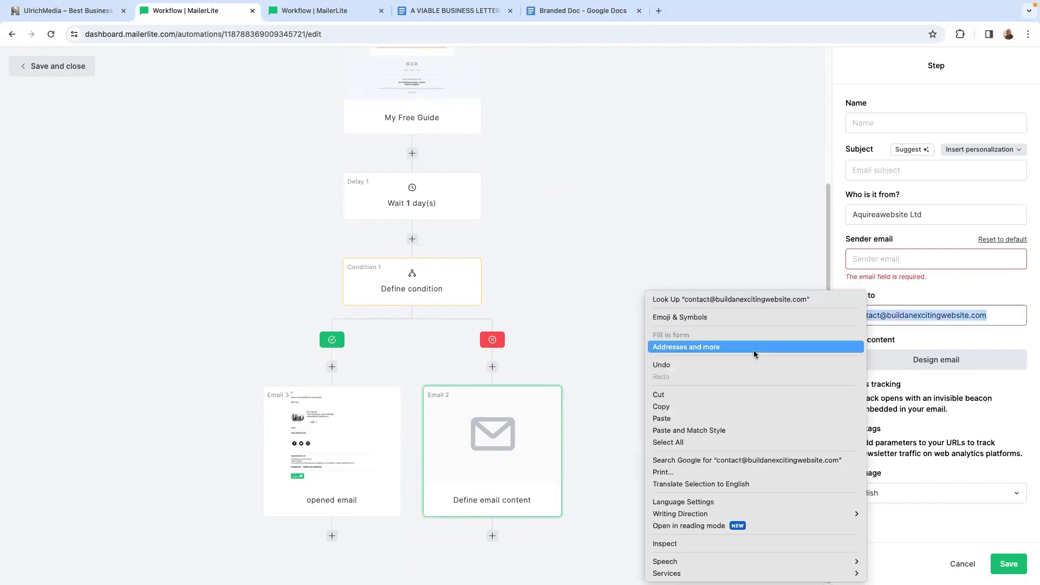
{"action": "left_click", "coordinate": [677, 407]}
{"action": "left_click", "coordinate": [865, 259]}
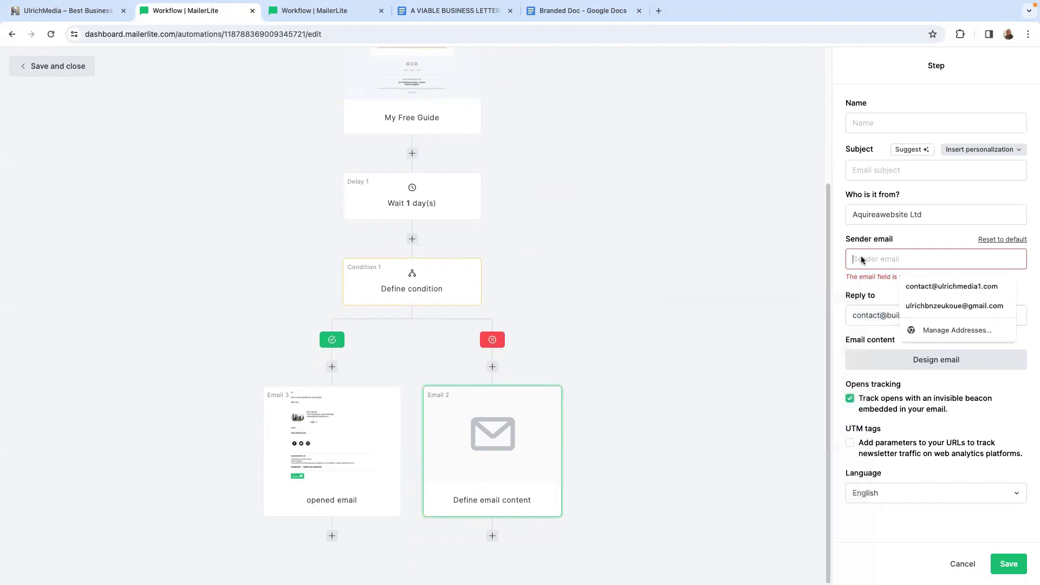
{"action": "right_click", "coordinate": [864, 258]}
{"action": "left_click", "coordinate": [885, 365]}
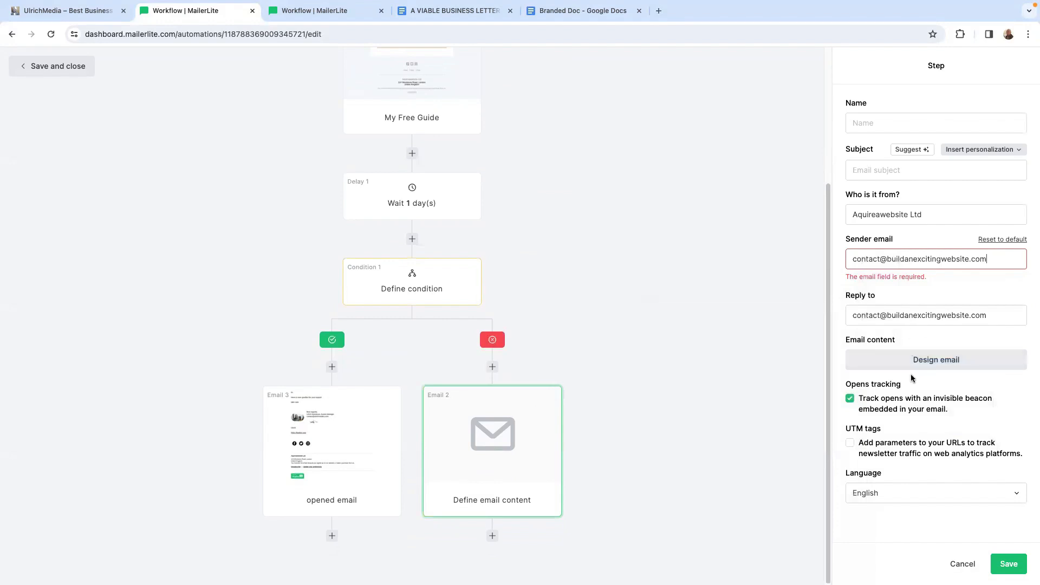
Step: Start the "first email reopening" design from scratch with the Rich-text editor
{"action": "left_click", "coordinate": [939, 350]}
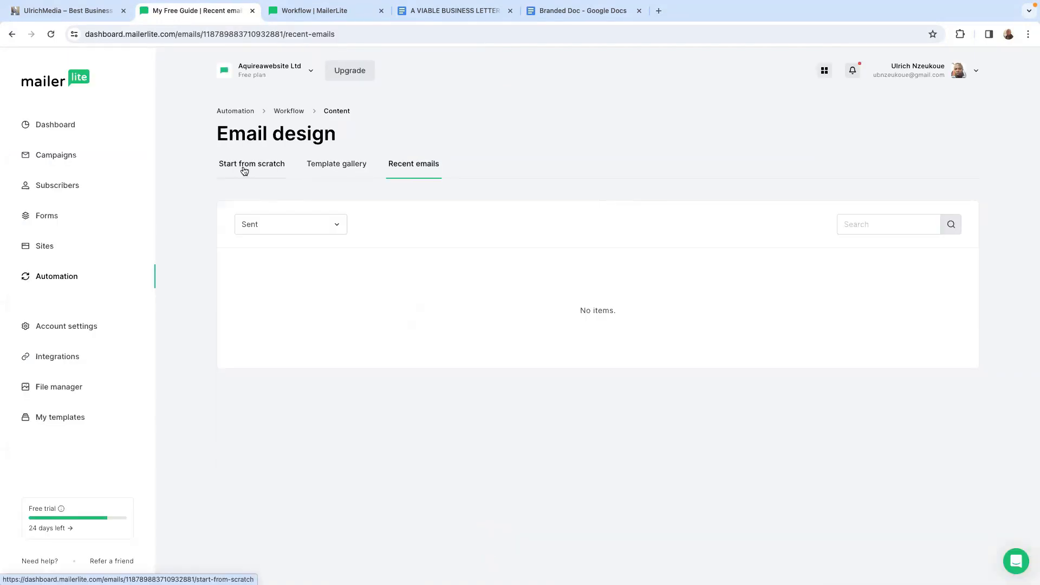
{"action": "left_click", "coordinate": [247, 168]}
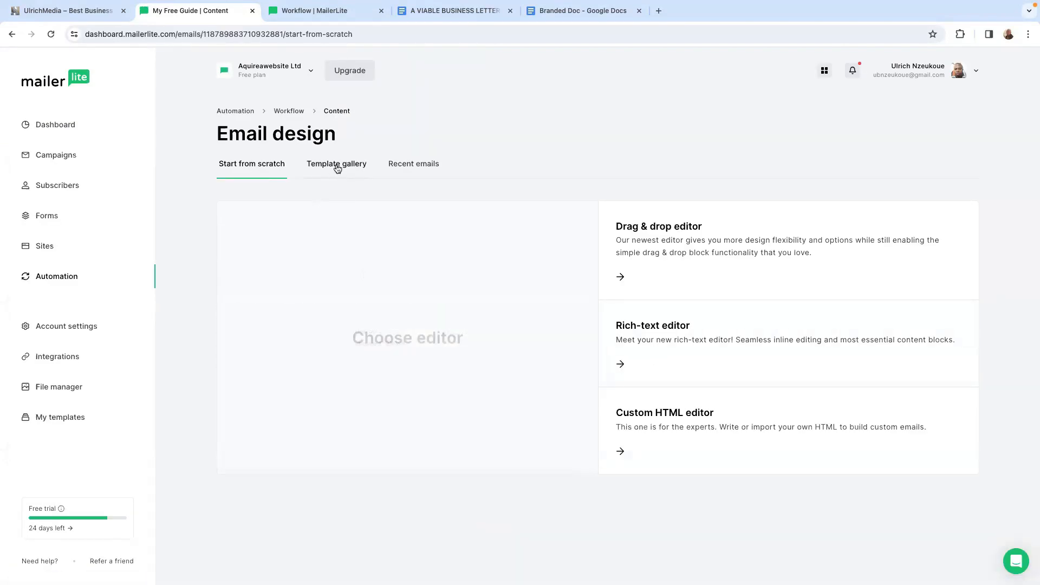
{"action": "left_click", "coordinate": [671, 331]}
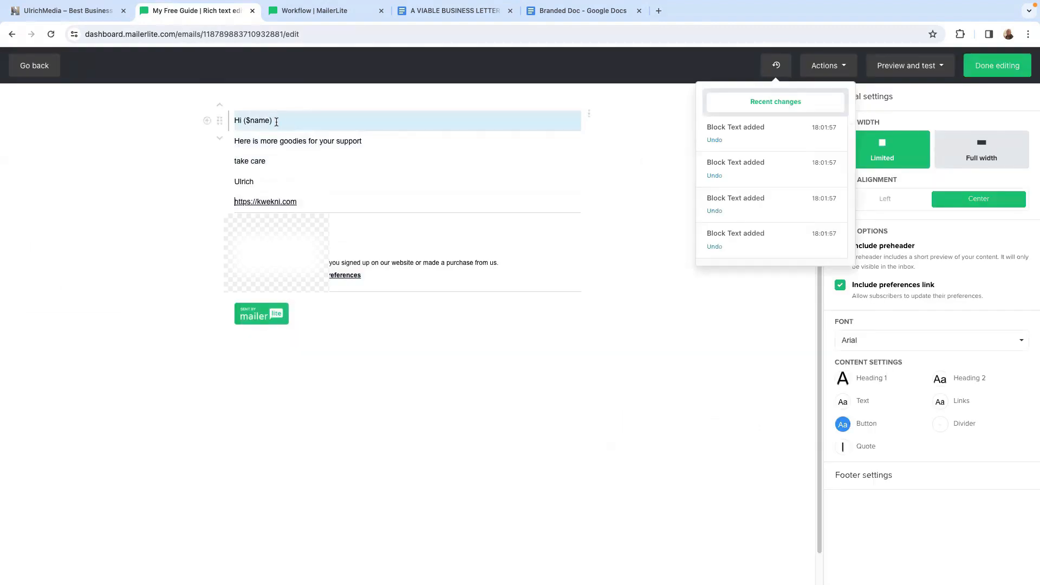
{"action": "left_click", "coordinate": [276, 121]}
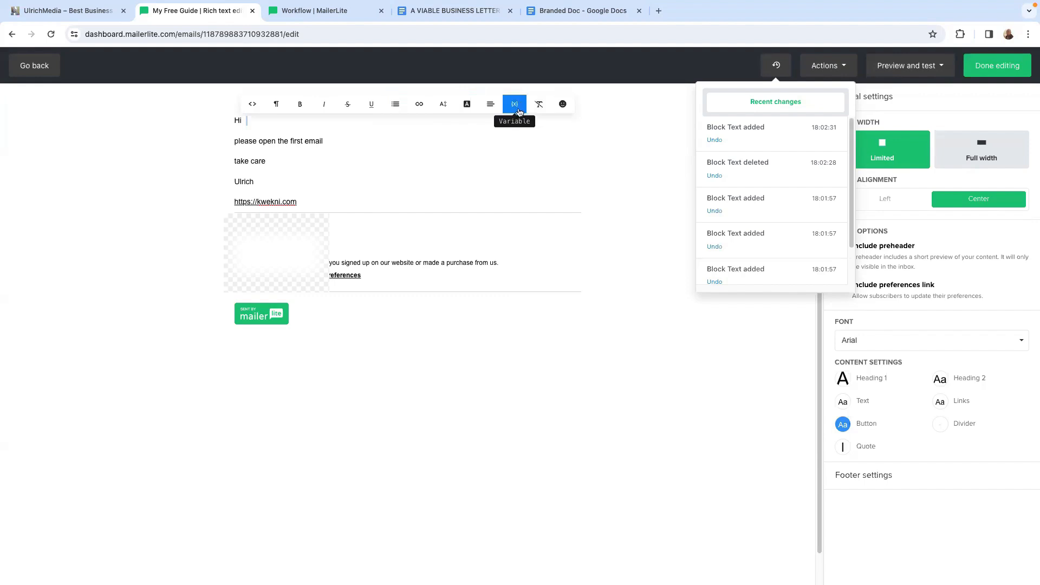
{"action": "left_click", "coordinate": [514, 104]}
{"action": "left_click", "coordinate": [313, 347]}
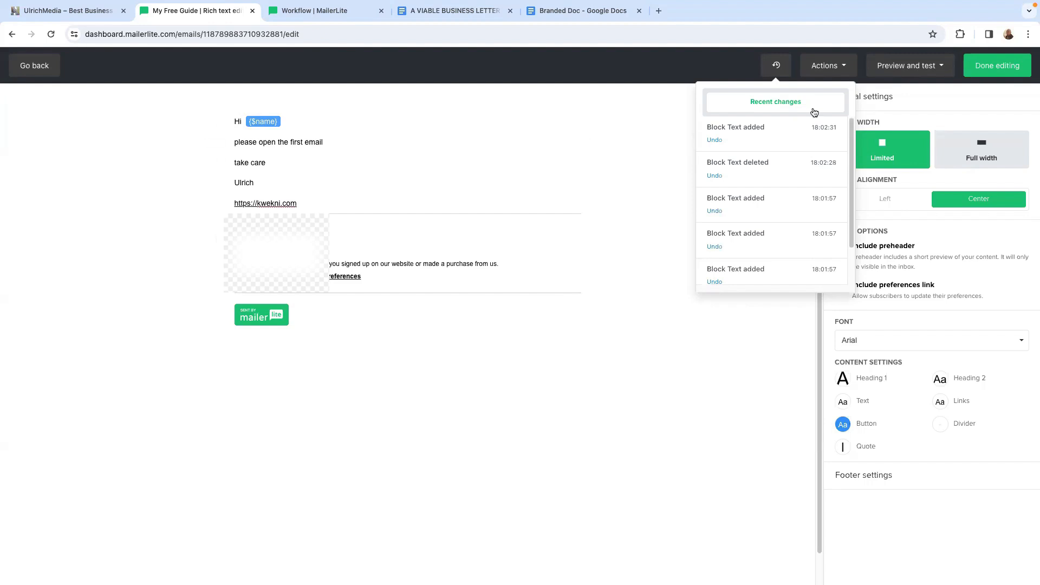
{"action": "left_click", "coordinate": [990, 66]}
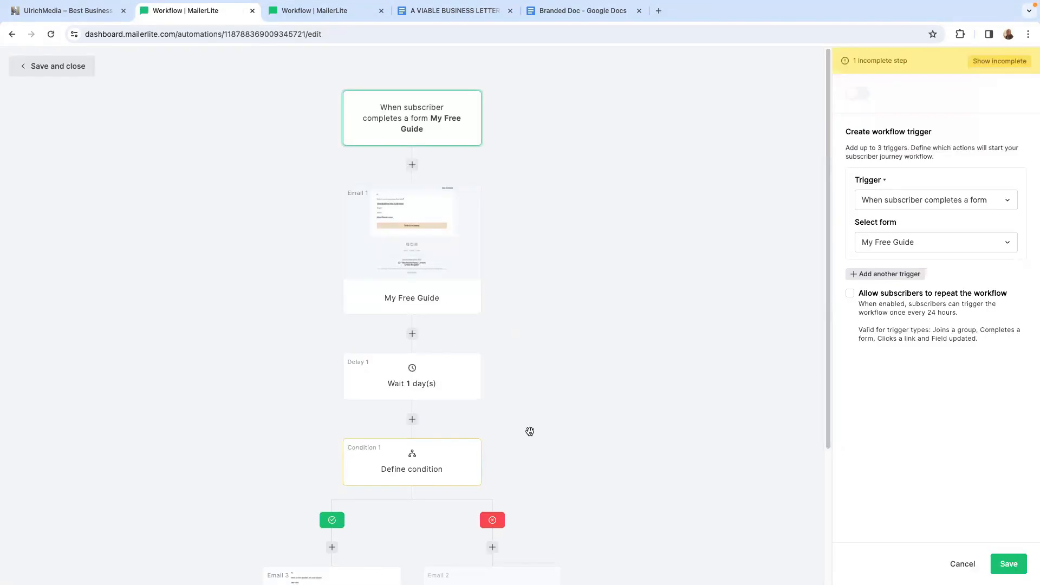
Step: Check both branches of the workflow and save its My Free Guide form-completion trigger
{"action": "scroll", "coordinate": [529, 430], "scroll_direction": "down", "scroll_amount": 3}
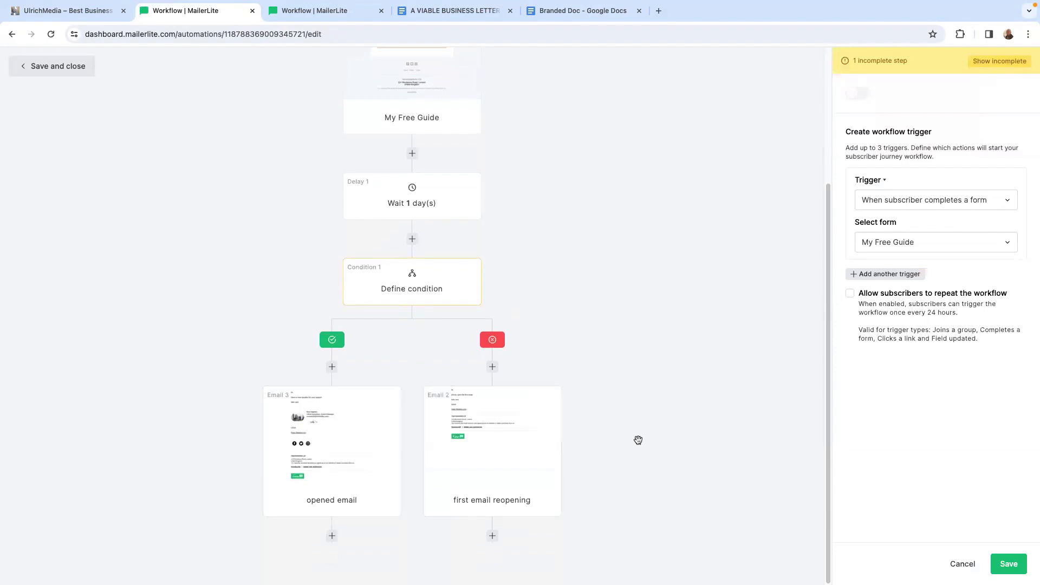
{"action": "scroll", "coordinate": [645, 406], "scroll_direction": "up", "scroll_amount": 3}
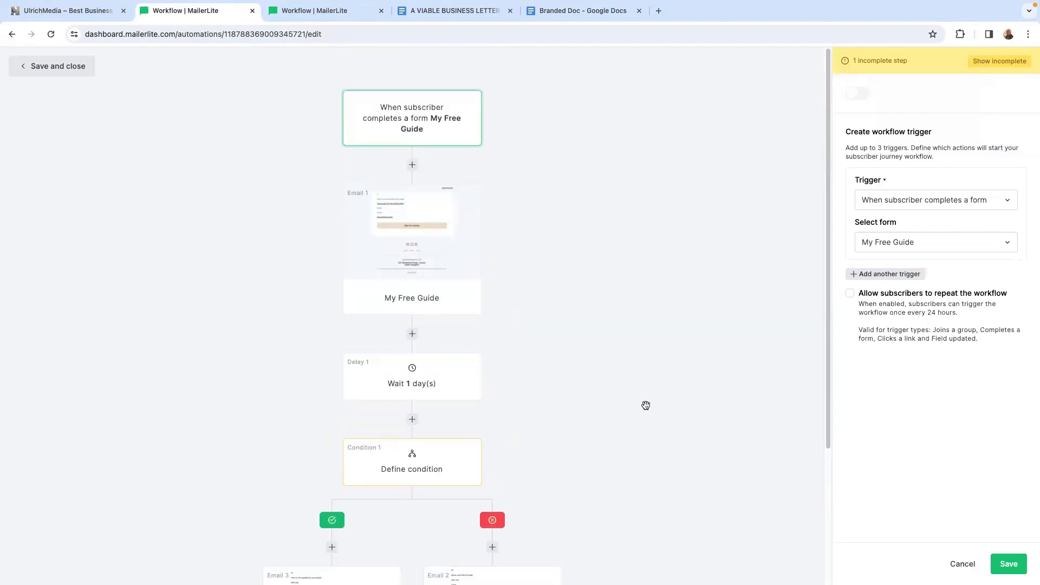
{"action": "scroll", "coordinate": [600, 496], "scroll_direction": "down", "scroll_amount": 3}
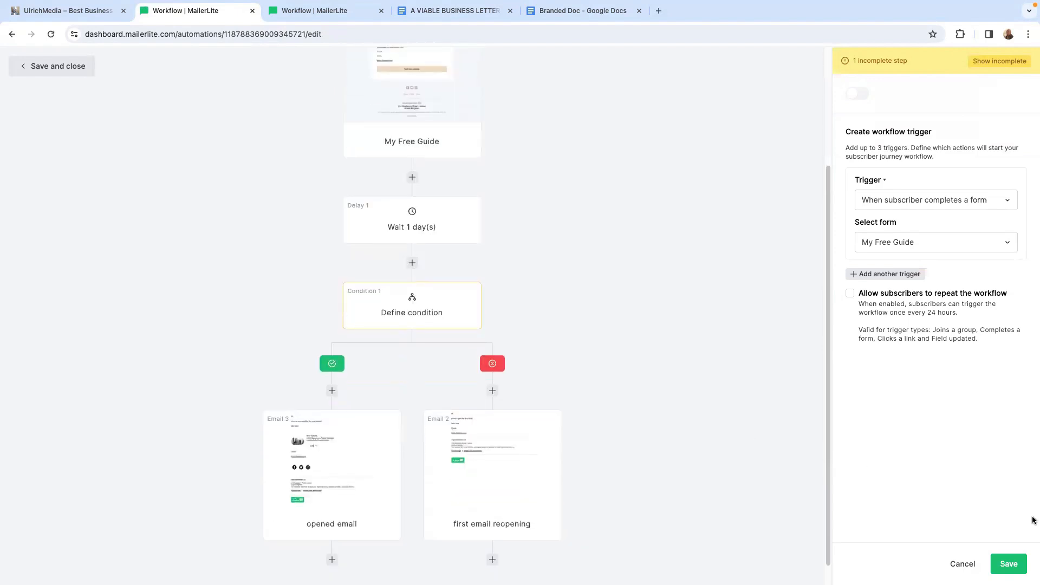
{"action": "left_click", "coordinate": [1009, 564]}
Step: Add a delay of 2 days after the "opened email" step in the met branch and save it
{"action": "scroll", "coordinate": [553, 455], "scroll_direction": "down", "scroll_amount": 1}
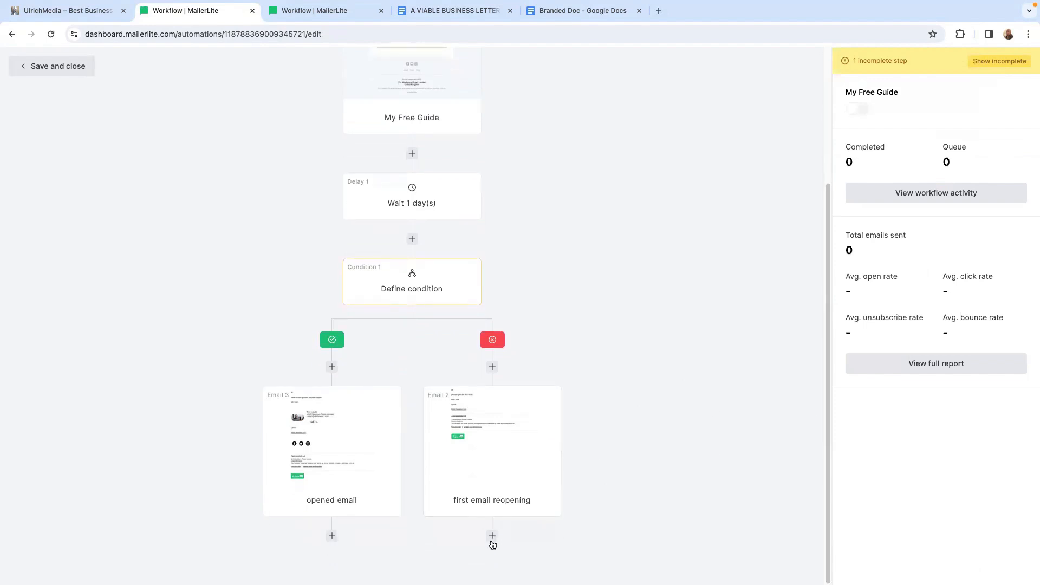
{"action": "left_click", "coordinate": [492, 537]}
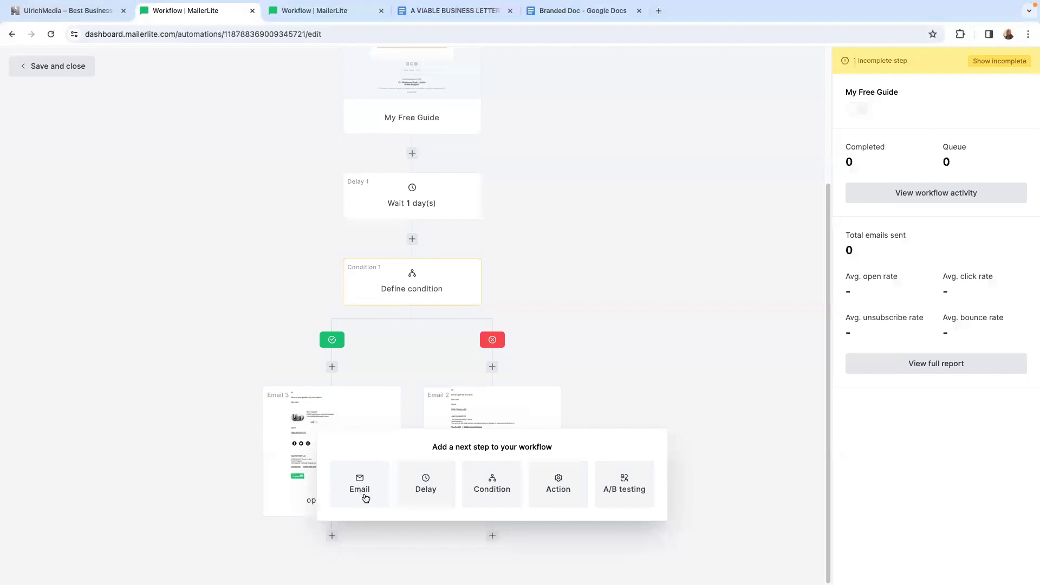
{"action": "left_click", "coordinate": [332, 536]}
{"action": "left_click", "coordinate": [264, 487]}
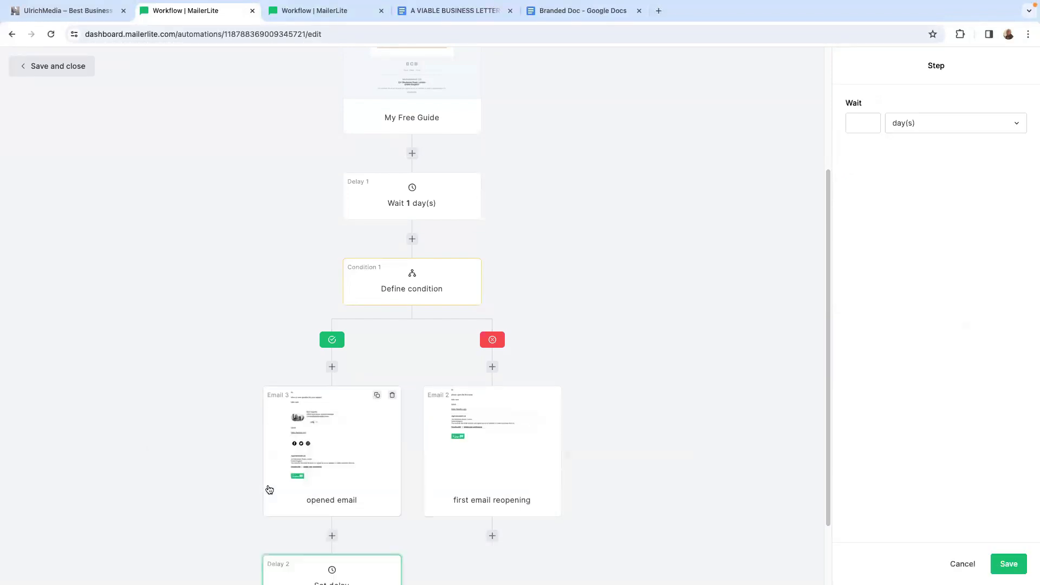
{"action": "scroll", "coordinate": [410, 493], "scroll_direction": "down", "scroll_amount": 2}
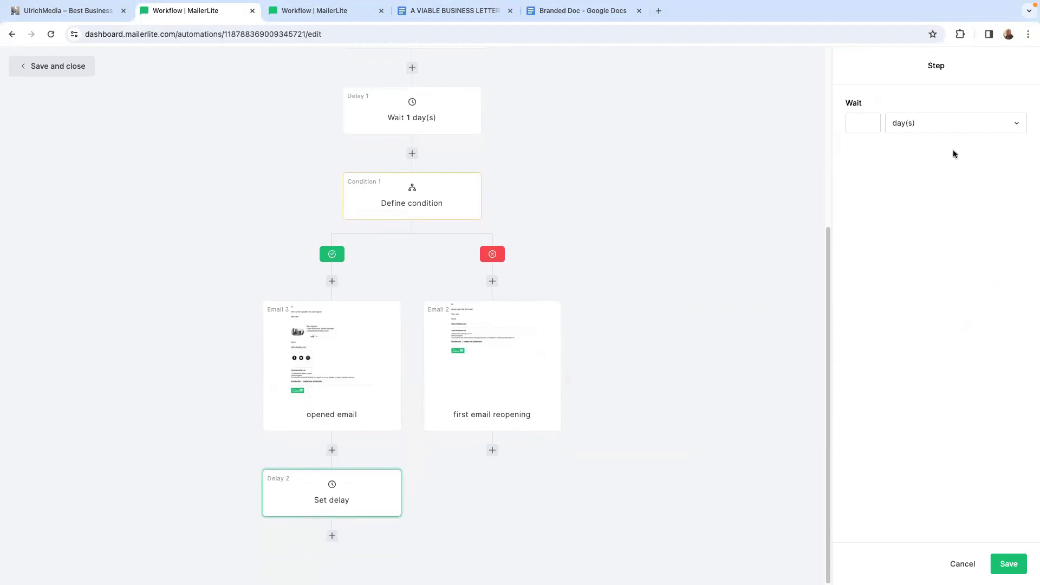
{"action": "left_click", "coordinate": [868, 119]}
{"action": "left_click", "coordinate": [867, 169]}
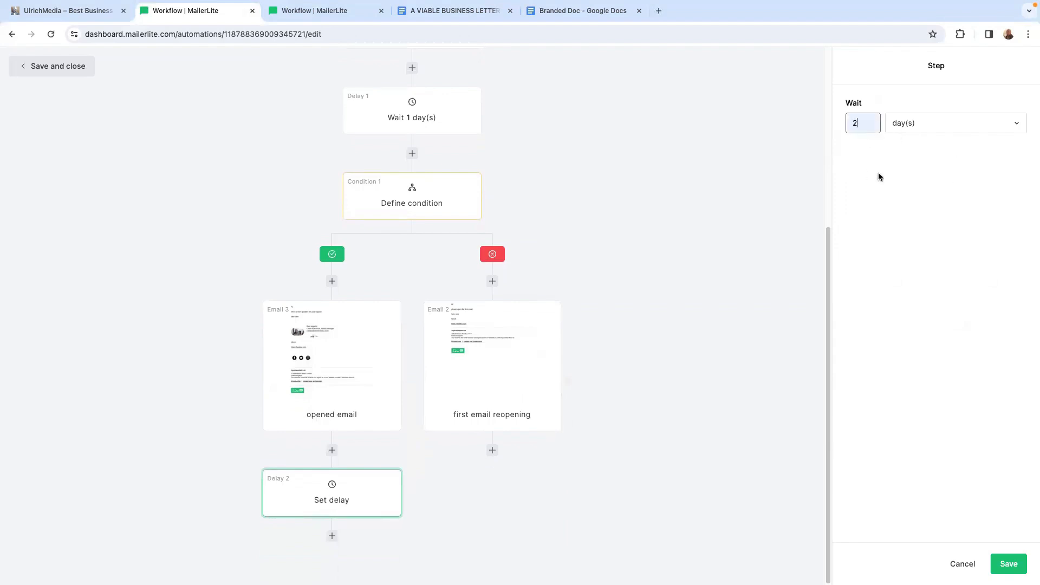
{"action": "left_click", "coordinate": [1009, 565]}
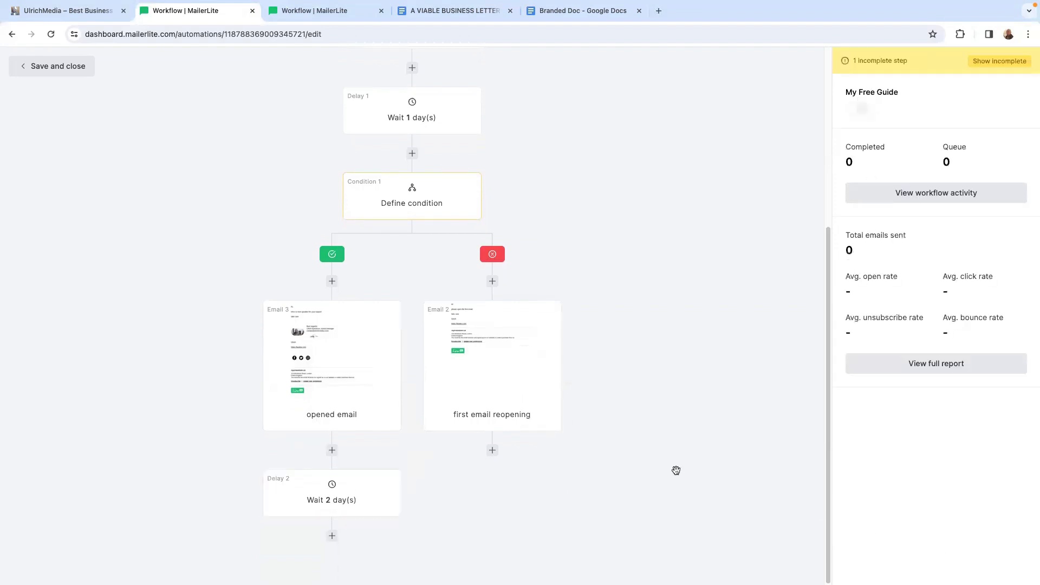
Step: Add an email titled "hi" after the 2-day delay, reveal its reply-to setting and open its email design choices
{"action": "left_click", "coordinate": [333, 537]}
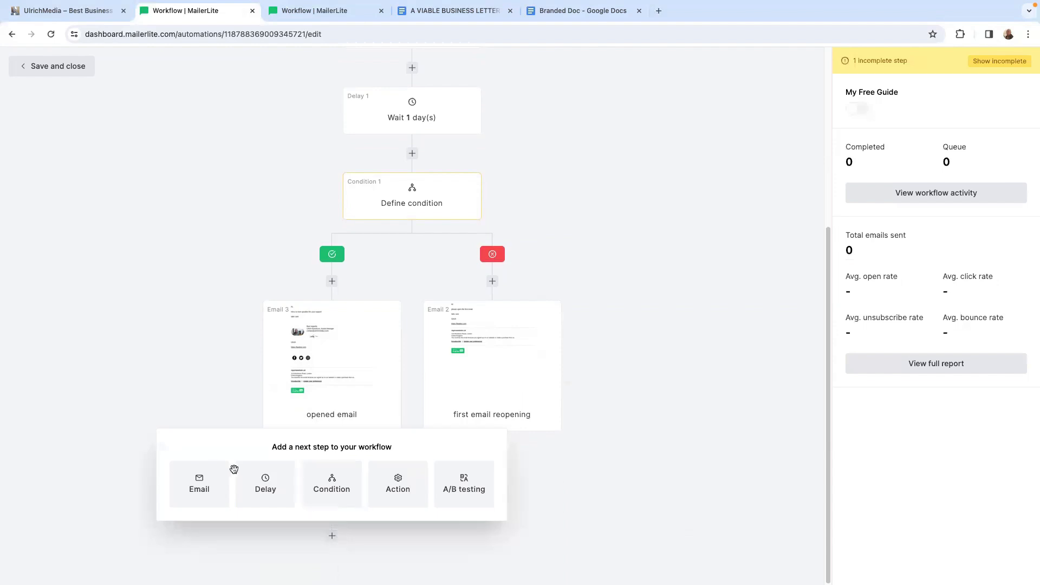
{"action": "left_click", "coordinate": [197, 492]}
{"action": "scroll", "coordinate": [609, 418], "scroll_direction": "down", "scroll_amount": 3}
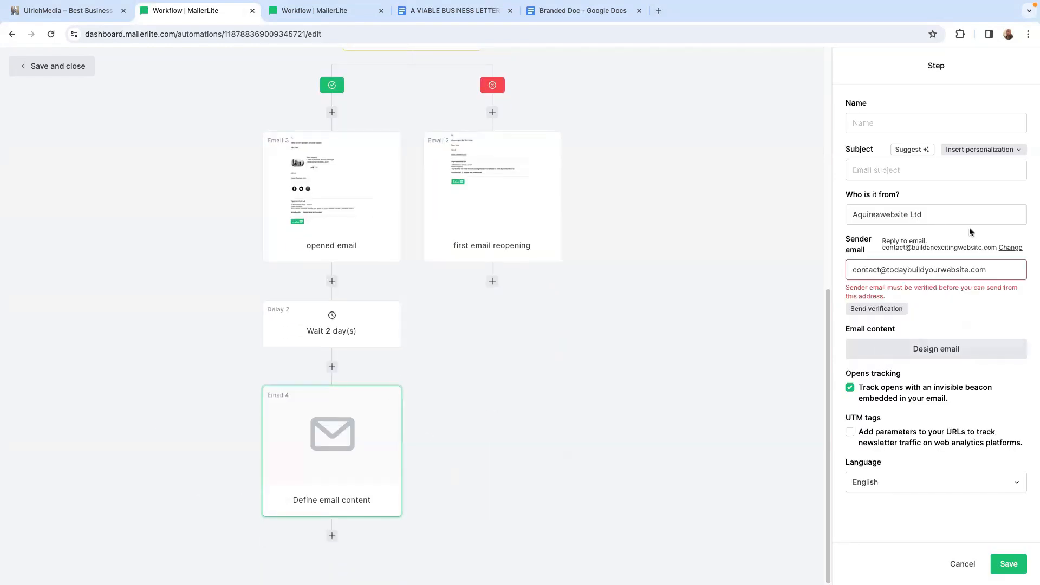
{"action": "left_click", "coordinate": [1011, 248]}
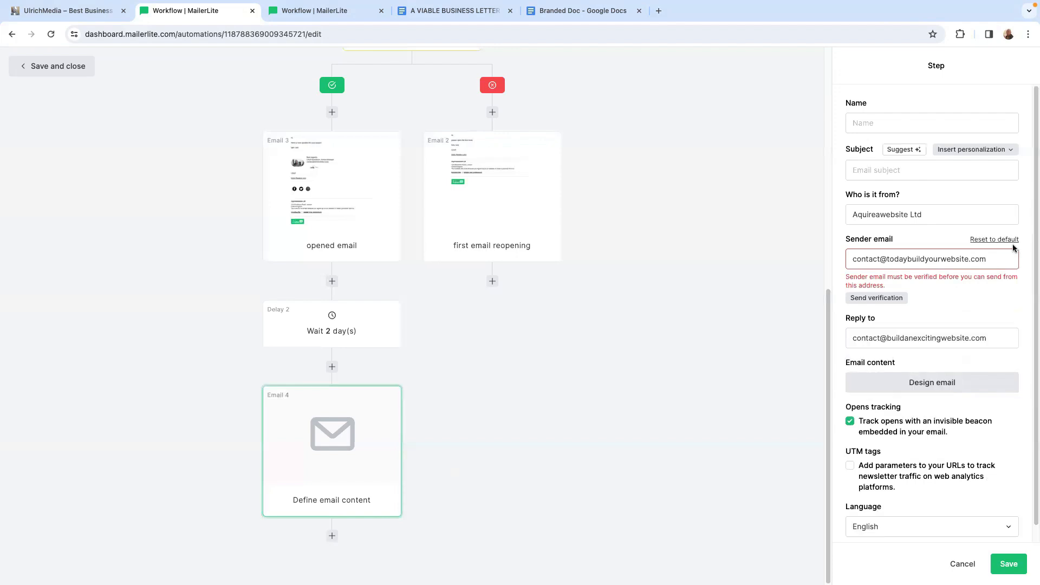
{"action": "left_click", "coordinate": [878, 350]}
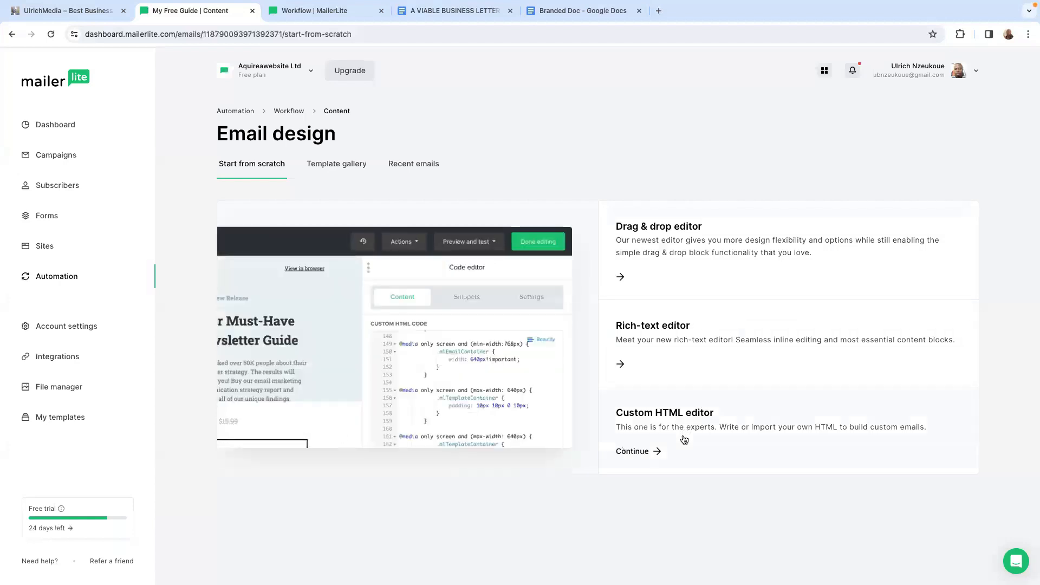
Step: Look at the template gallery for the "hi" email and return to the workflow without choosing a design
{"action": "left_click", "coordinate": [358, 176]}
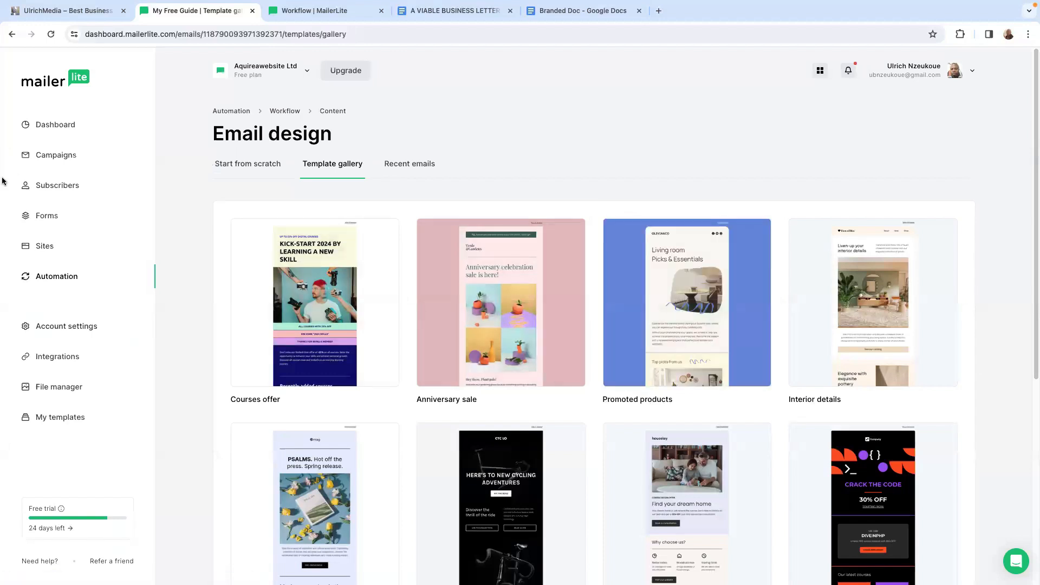
{"action": "left_click", "coordinate": [11, 34]}
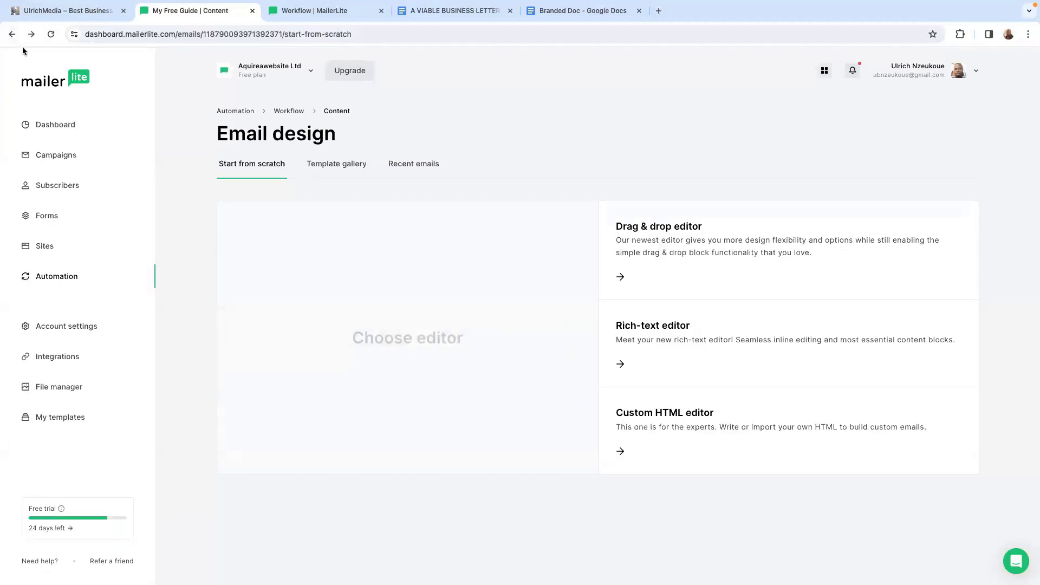
{"action": "left_click", "coordinate": [11, 34]}
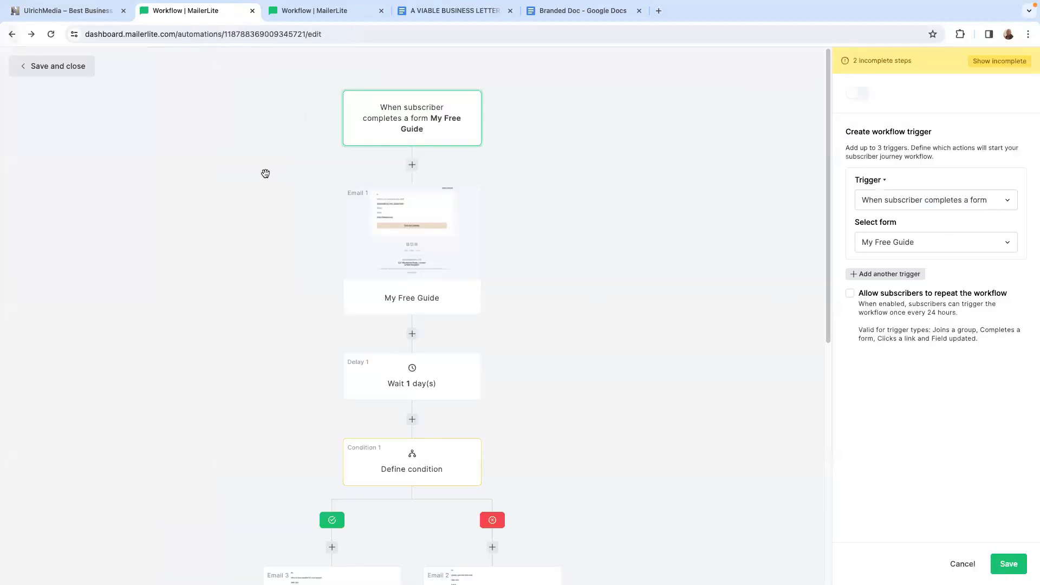
Step: Review both branches of the workflow down to the "hi" email, and save and close the automation
{"action": "scroll", "coordinate": [511, 441], "scroll_direction": "down", "scroll_amount": 3}
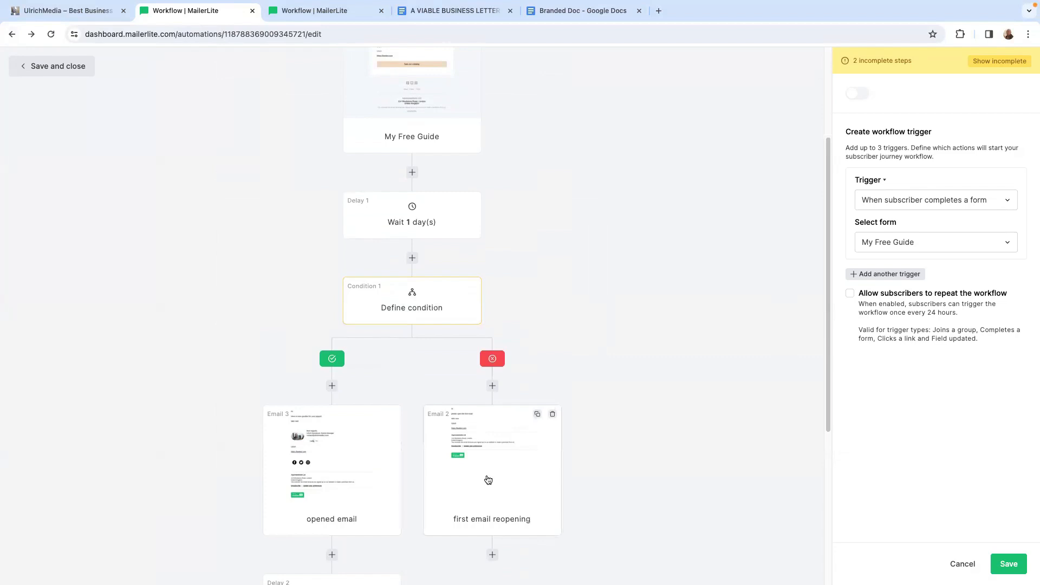
{"action": "scroll", "coordinate": [489, 480], "scroll_direction": "down", "scroll_amount": 1}
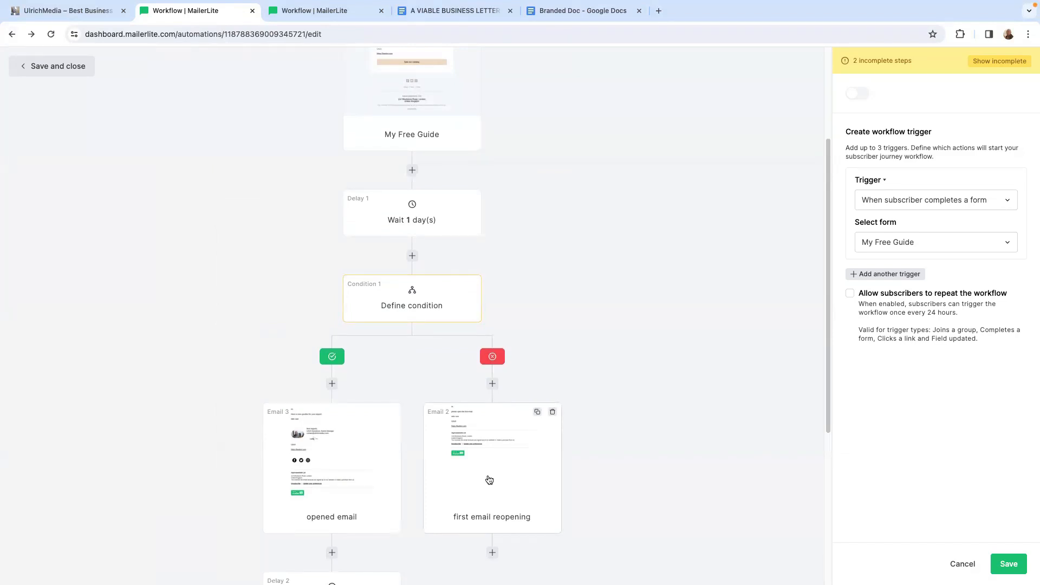
{"action": "scroll", "coordinate": [438, 444], "scroll_direction": "down", "scroll_amount": 5}
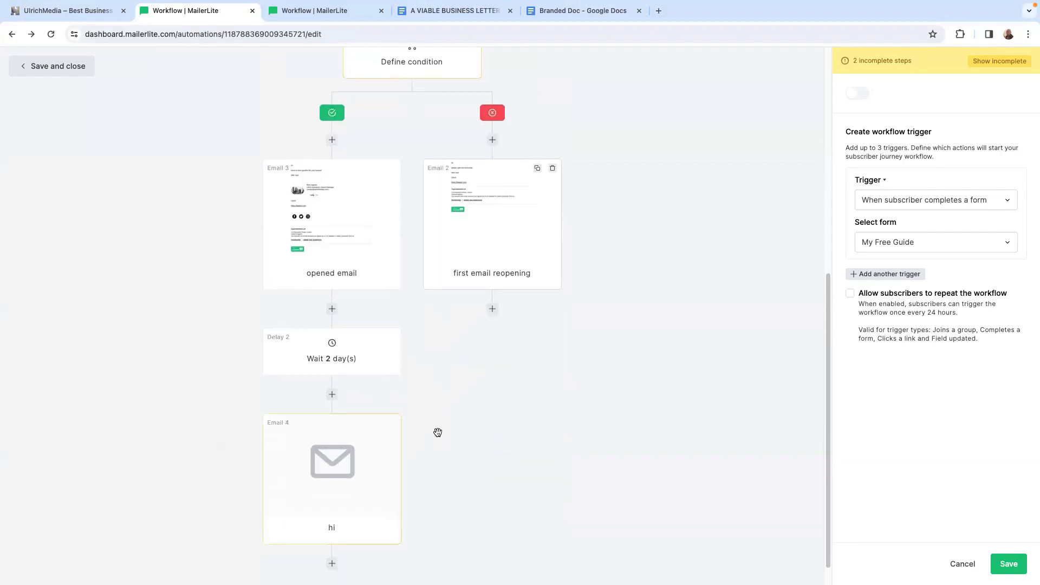
{"action": "scroll", "coordinate": [360, 367], "scroll_direction": "down", "scroll_amount": 1}
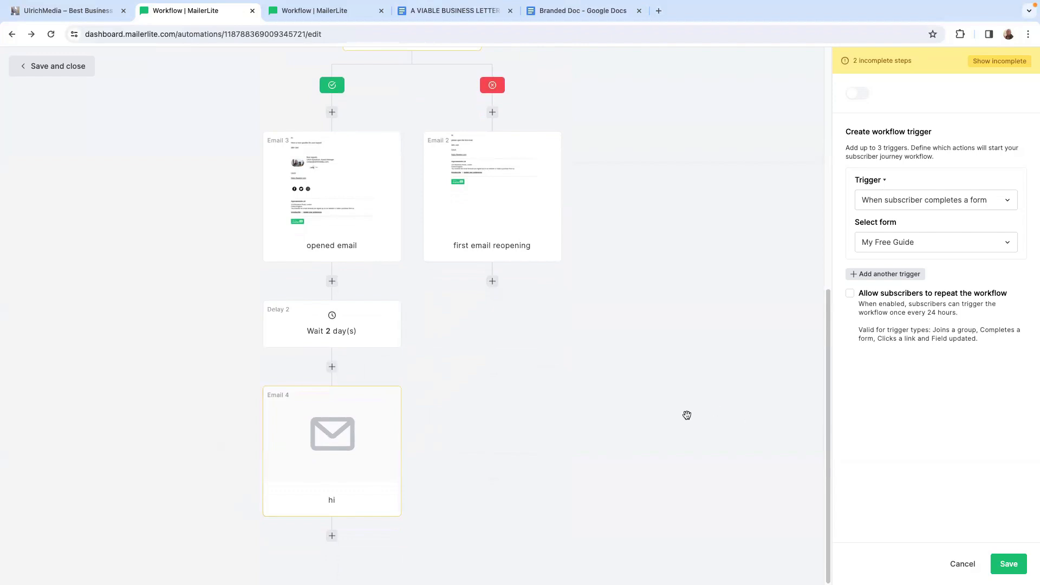
{"action": "left_click", "coordinate": [54, 70]}
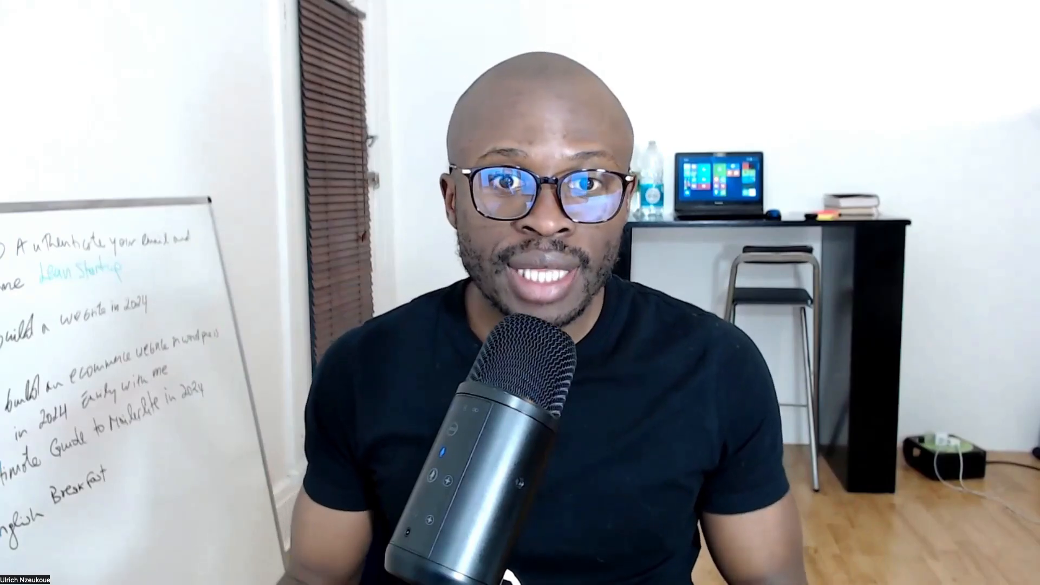